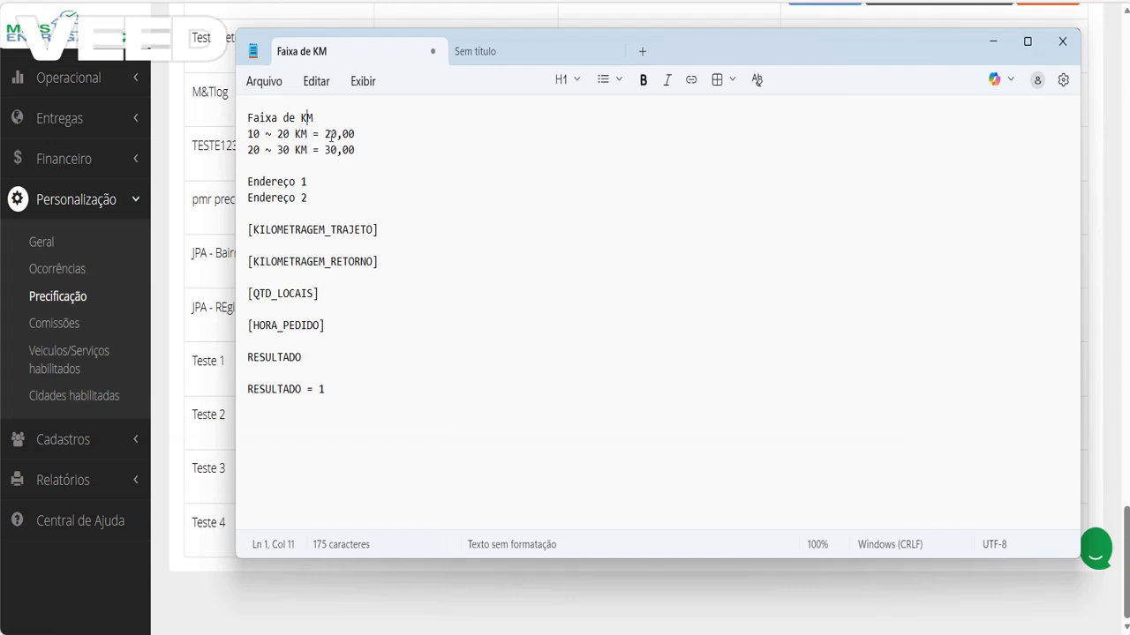
# Step: Review the two distance ranges and their prices listed under Faixa de KM in the note
pyautogui.moveTo(356, 134); pyautogui.dragTo(240, 137)
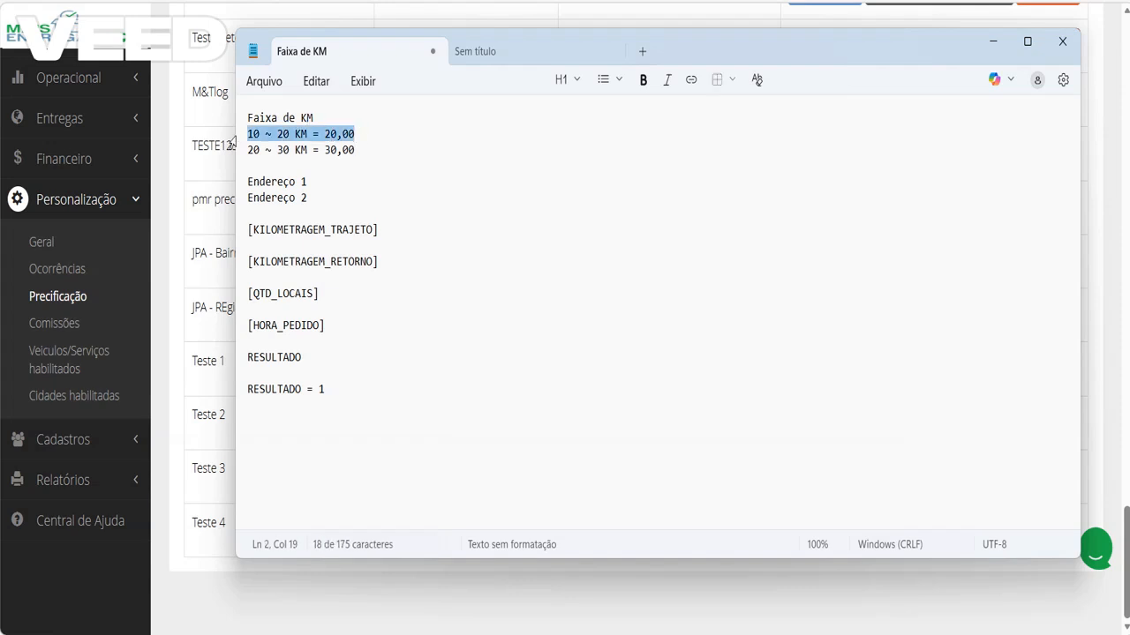
pyautogui.click(250, 136)
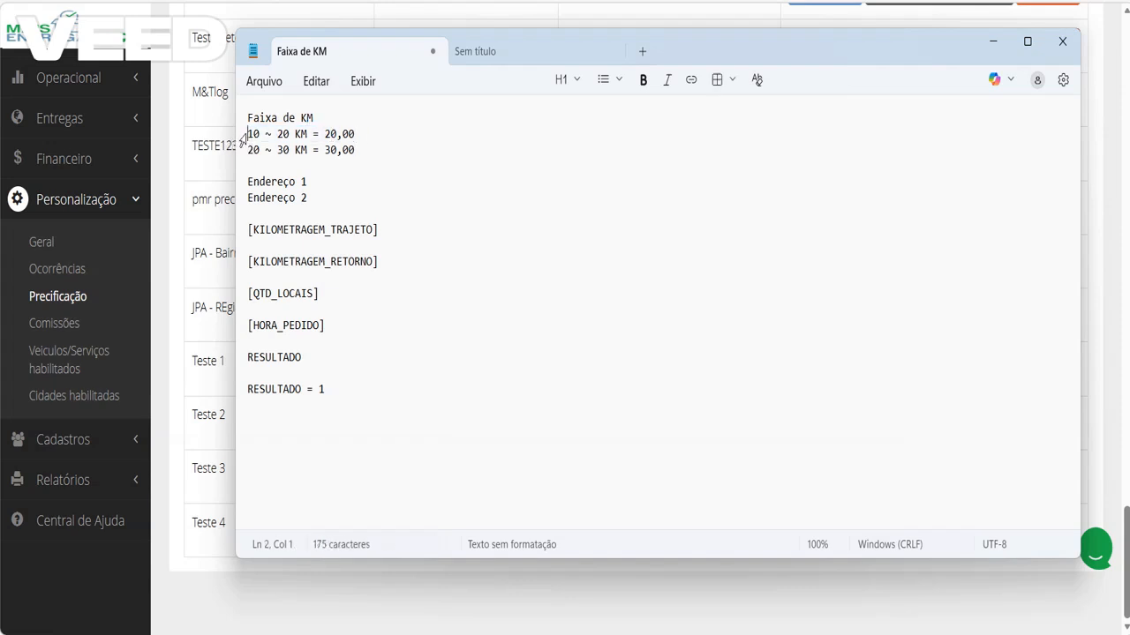
pyautogui.moveTo(250, 134); pyautogui.dragTo(351, 135)
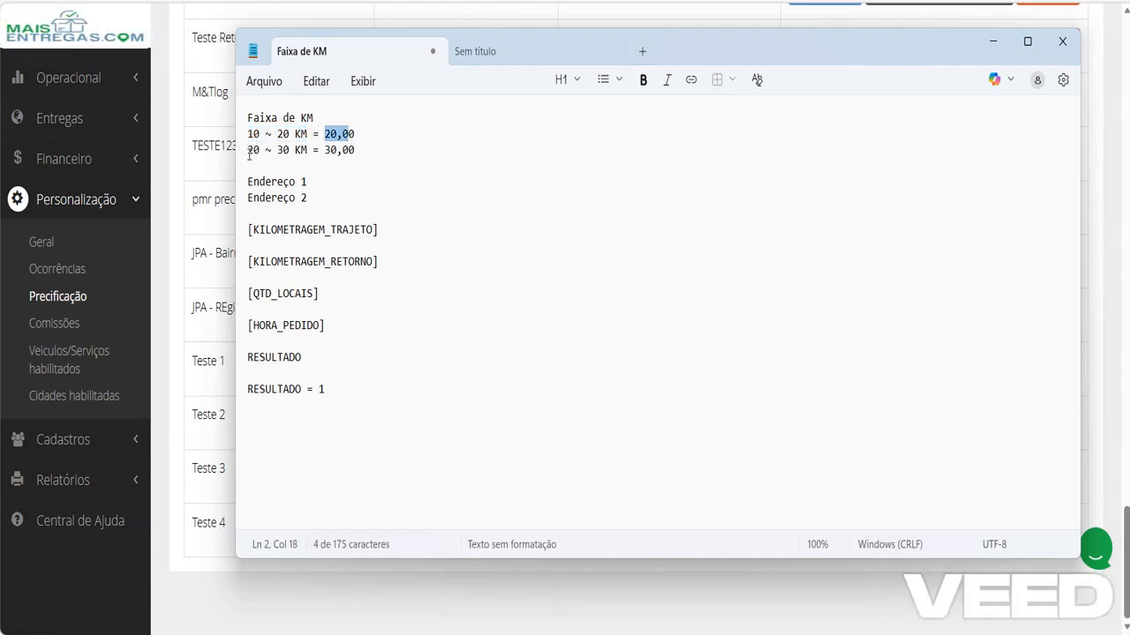
pyautogui.moveTo(247, 151); pyautogui.dragTo(362, 152)
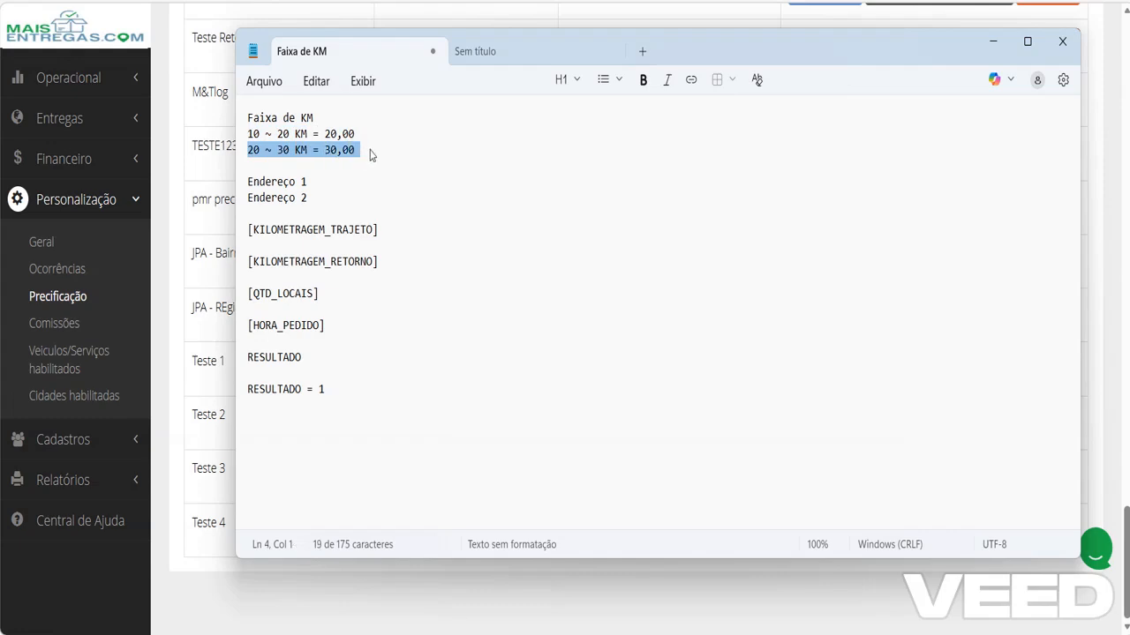
pyautogui.click(371, 151)
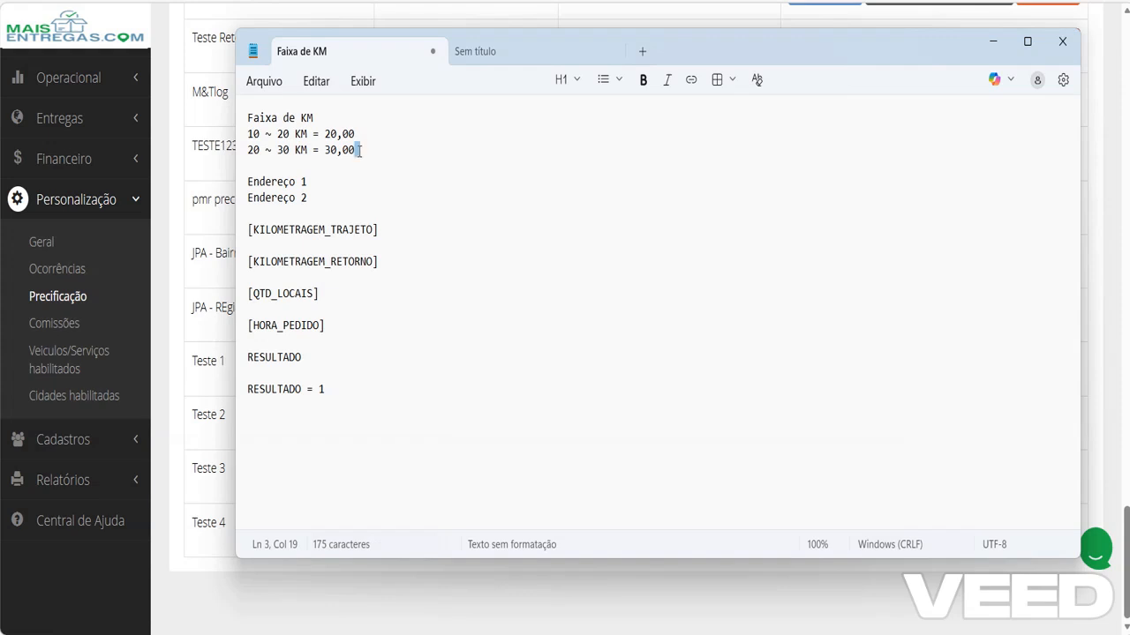
pyautogui.moveTo(356, 150); pyautogui.dragTo(236, 113)
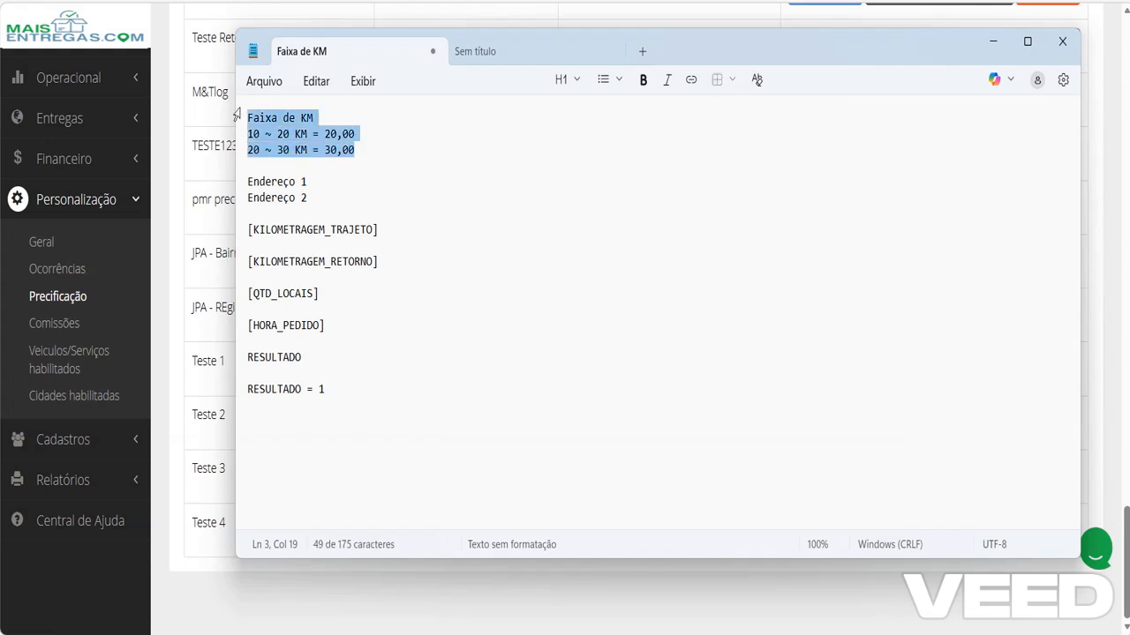
pyautogui.click(336, 213)
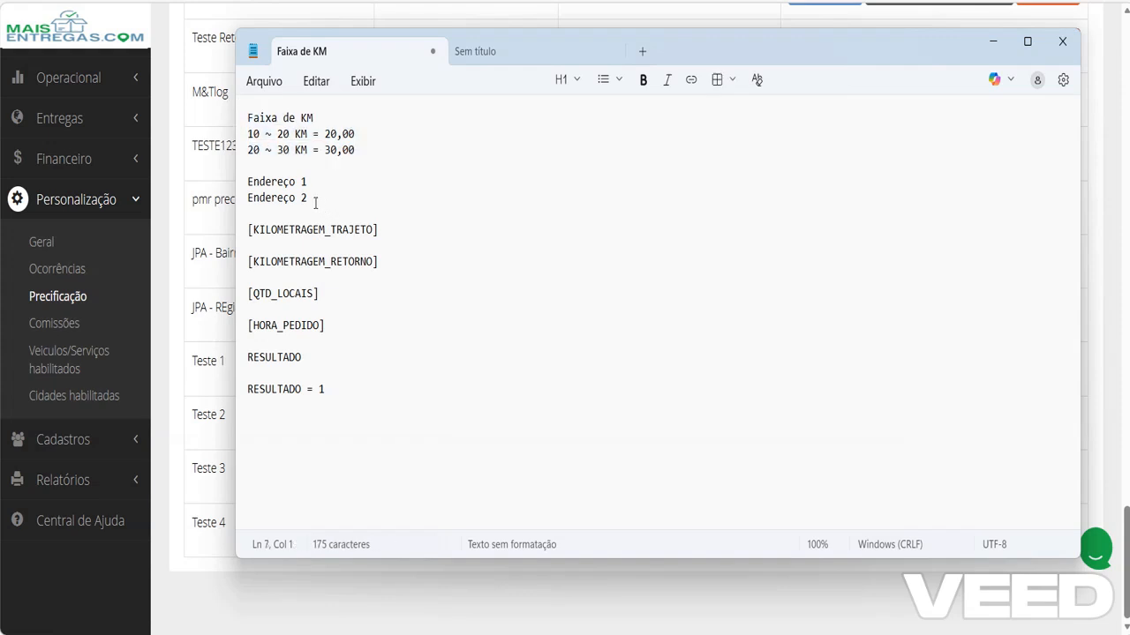
# Step: Examine the Endereço 1 and Endereço 2 lines in relation to the first range's price and the [QTD_LOCAIS] variable
pyautogui.moveTo(315, 201); pyautogui.dragTo(239, 182)
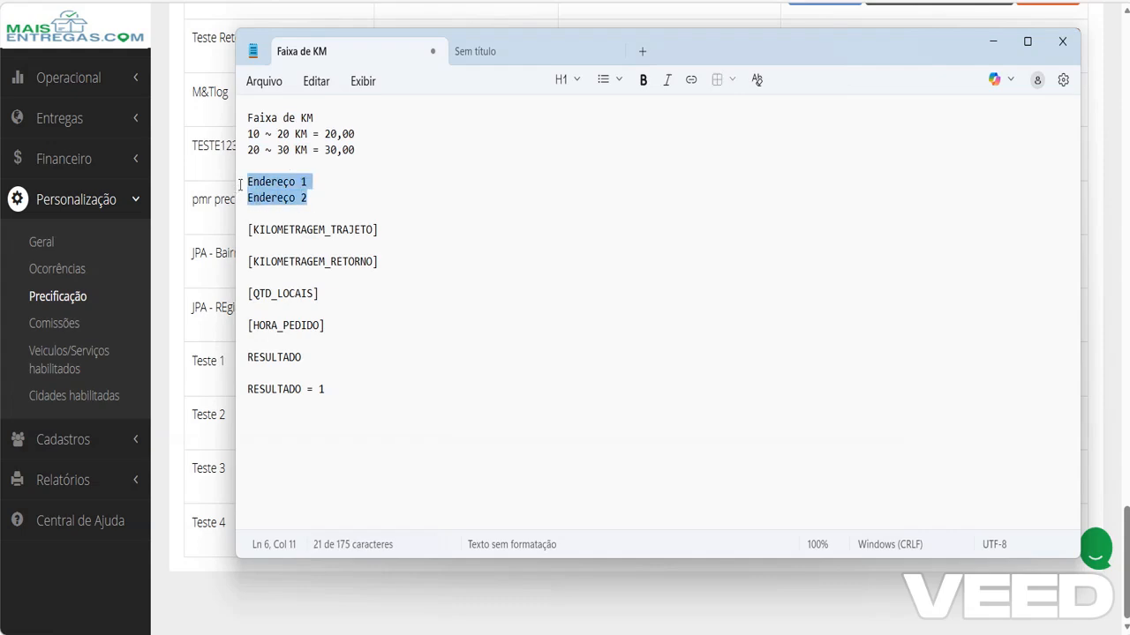
pyautogui.moveTo(307, 181); pyautogui.dragTo(250, 183)
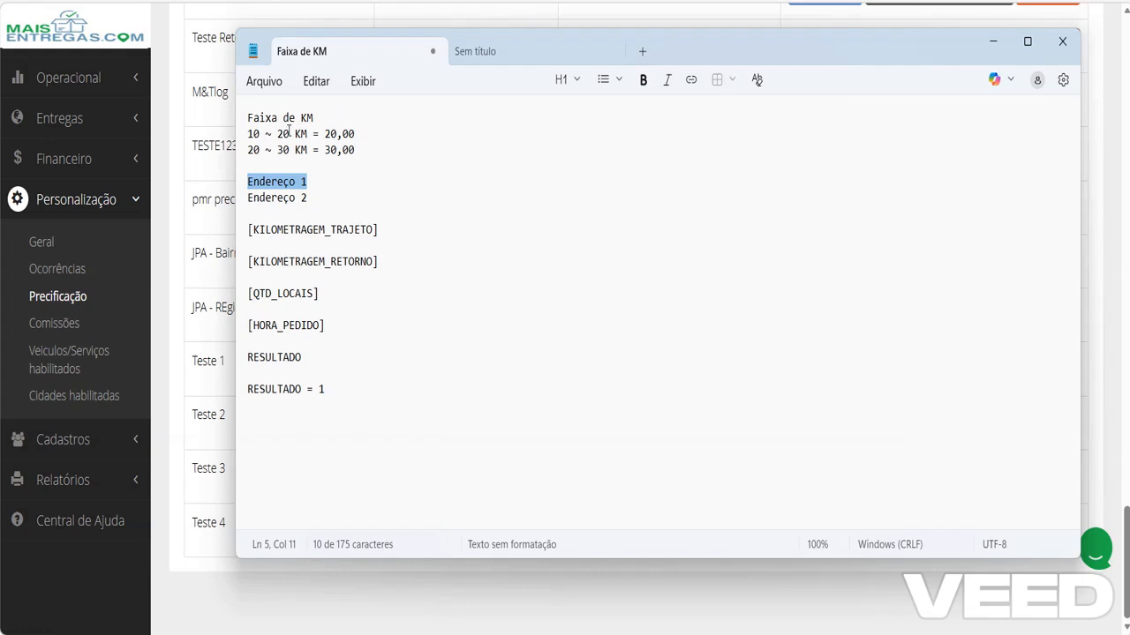
pyautogui.click(255, 181)
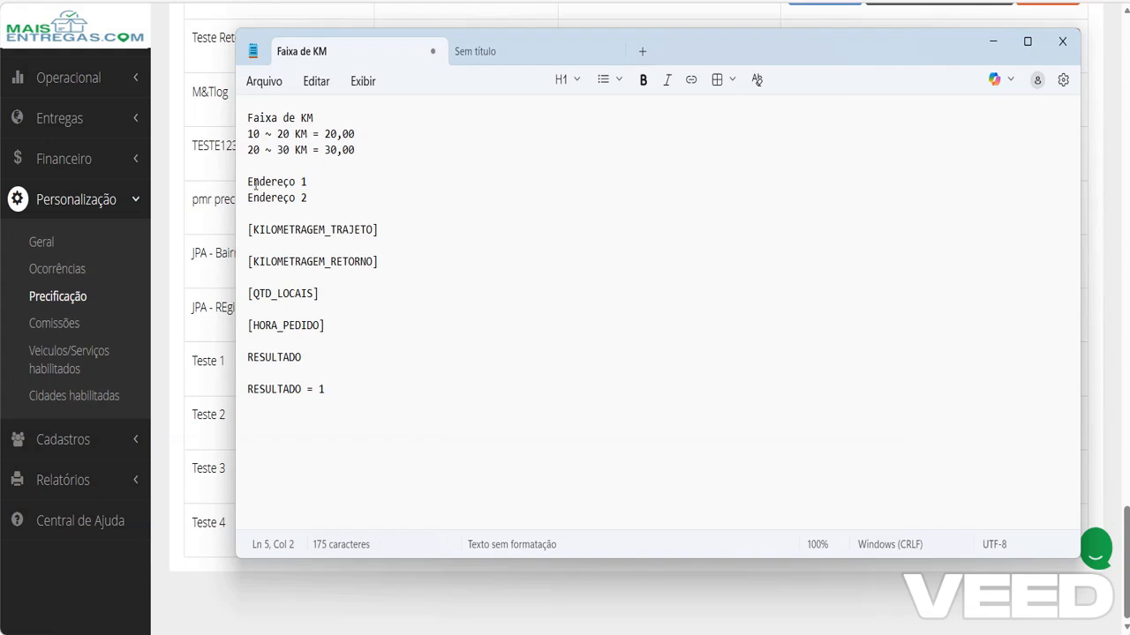
pyautogui.click(329, 185)
pyautogui.moveTo(318, 134); pyautogui.dragTo(380, 132)
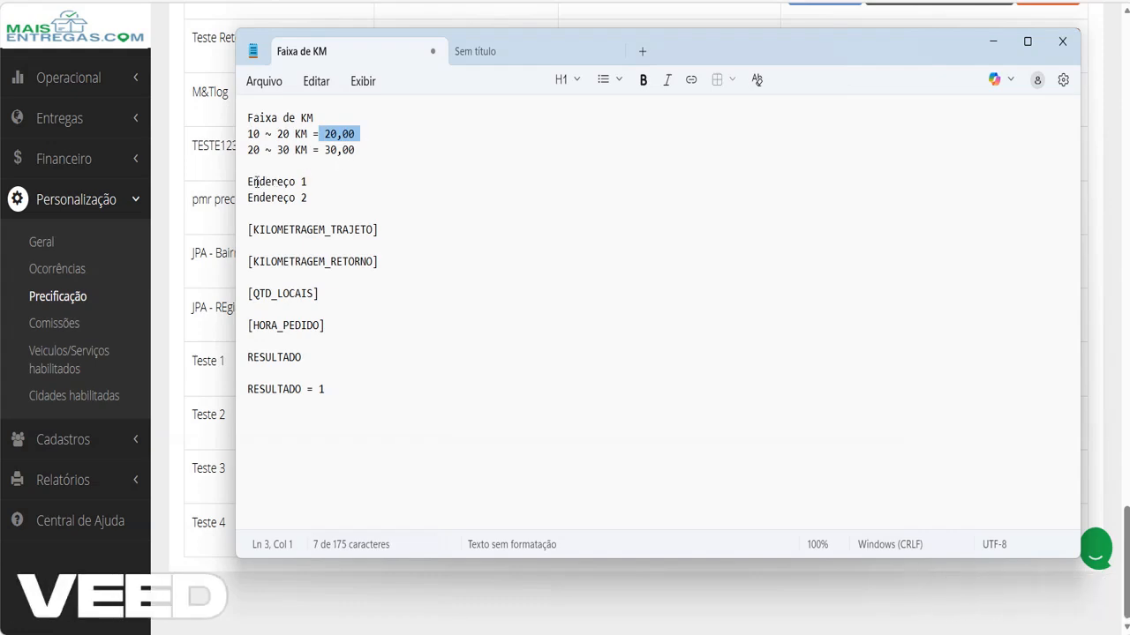
pyautogui.moveTo(249, 182); pyautogui.dragTo(326, 190)
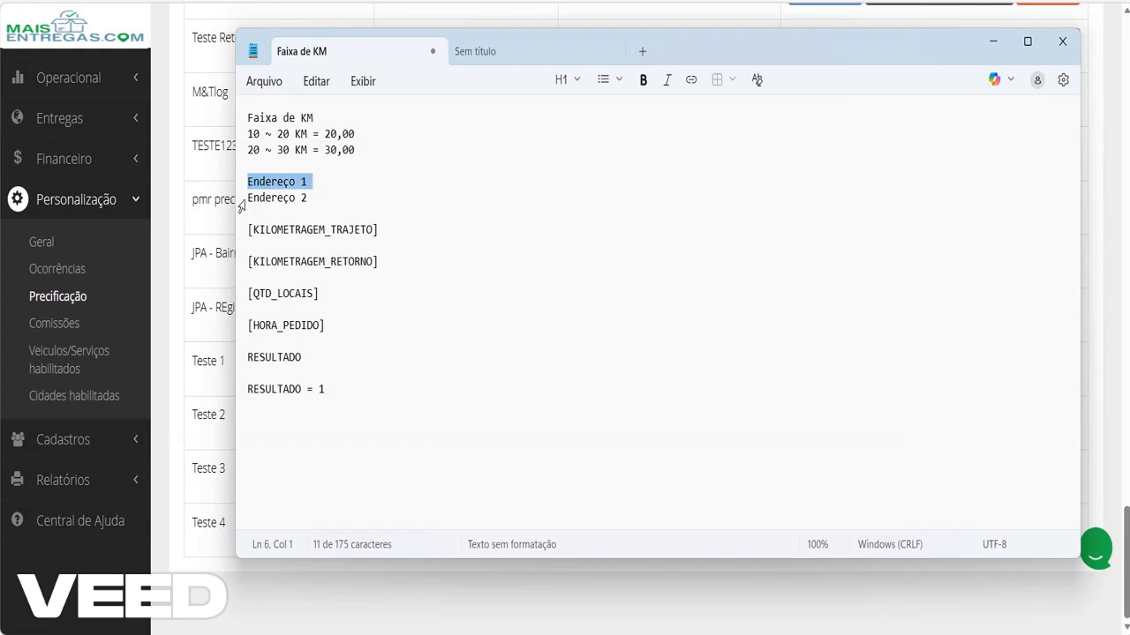
pyautogui.moveTo(249, 198); pyautogui.dragTo(309, 199)
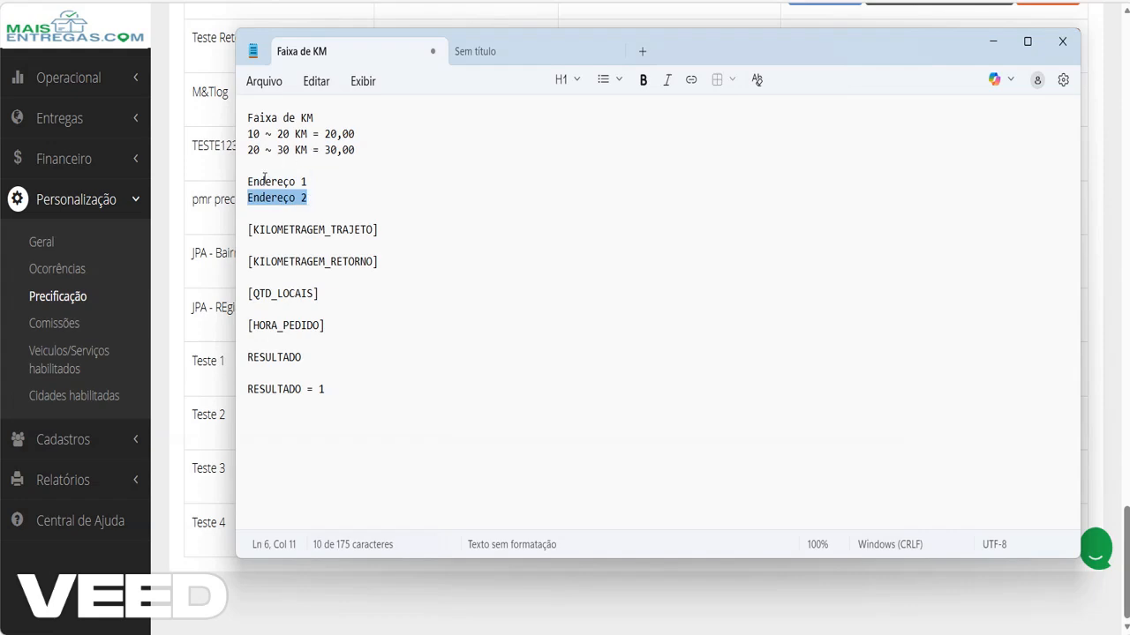
pyautogui.moveTo(248, 182); pyautogui.dragTo(310, 201)
pyautogui.moveTo(248, 295); pyautogui.dragTo(325, 300)
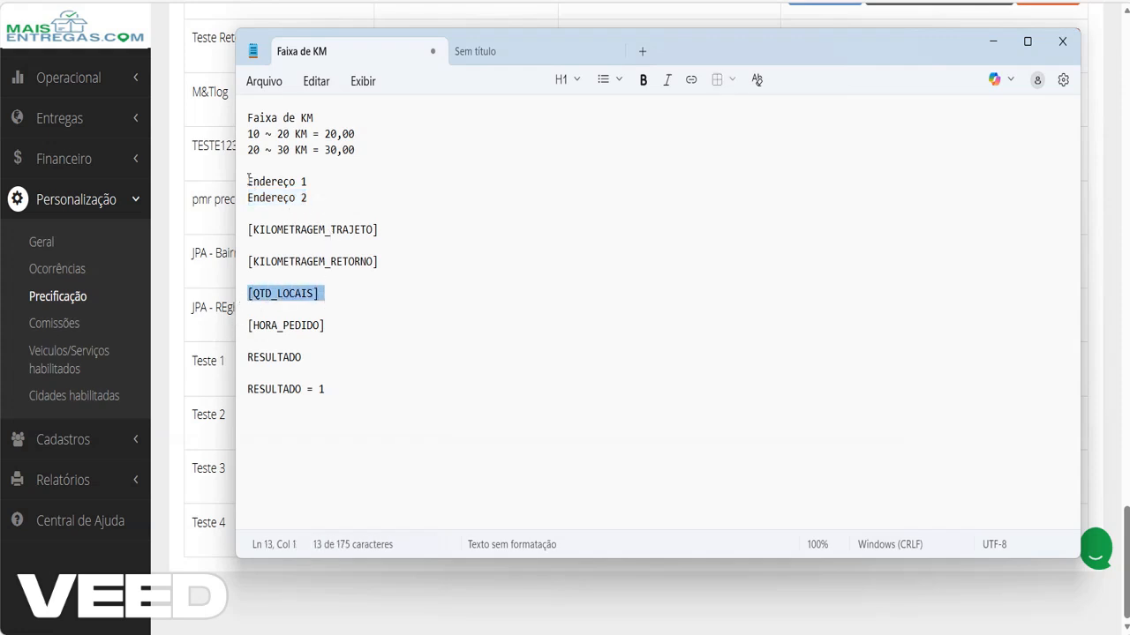
pyautogui.moveTo(248, 181); pyautogui.dragTo(312, 186)
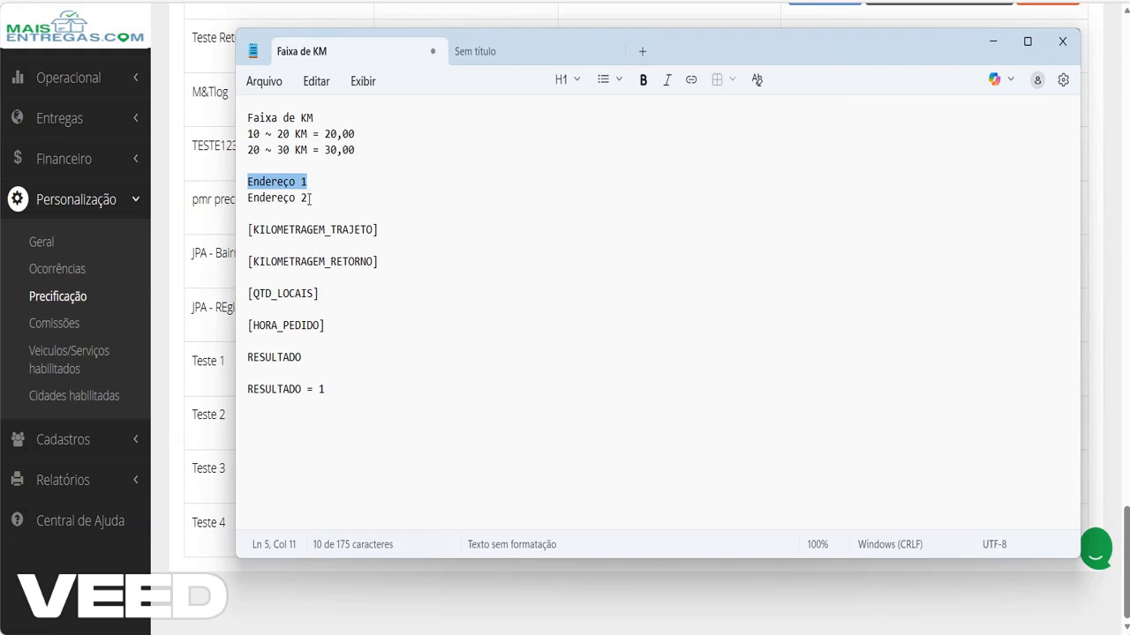
pyautogui.moveTo(309, 198); pyautogui.dragTo(248, 181)
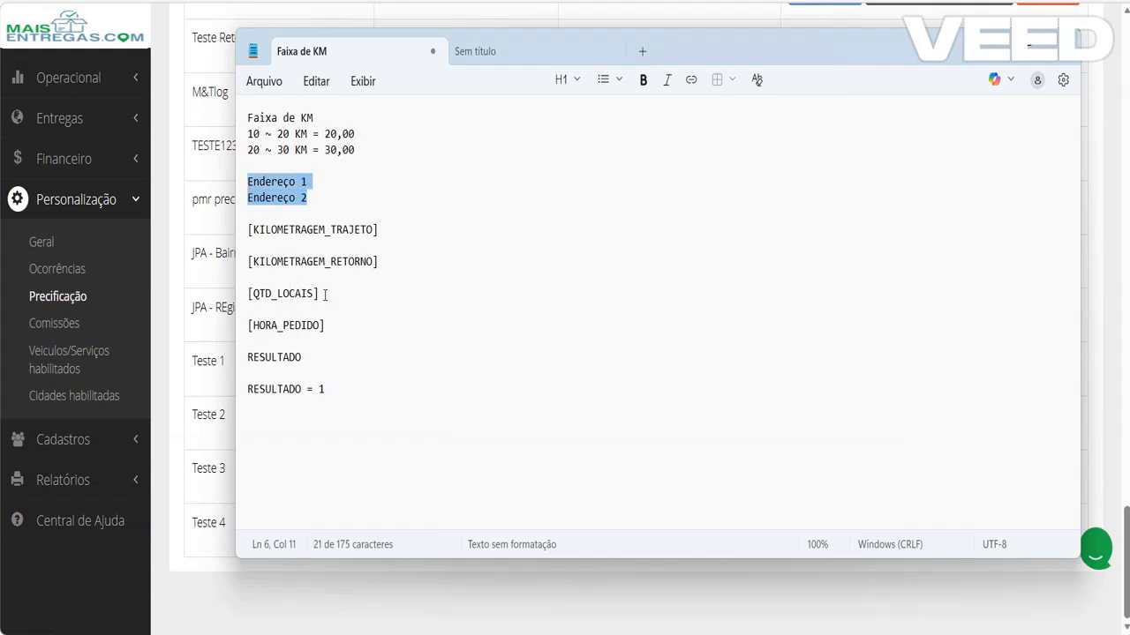
# Step: Examine the [QTD_LOCAIS], [KILOMETRAGEM_TRAJETO] and [KILOMETRAGEM_RETORNO] variables, comparing the route distance with the first KM range
pyautogui.moveTo(319, 294); pyautogui.dragTo(246, 294)
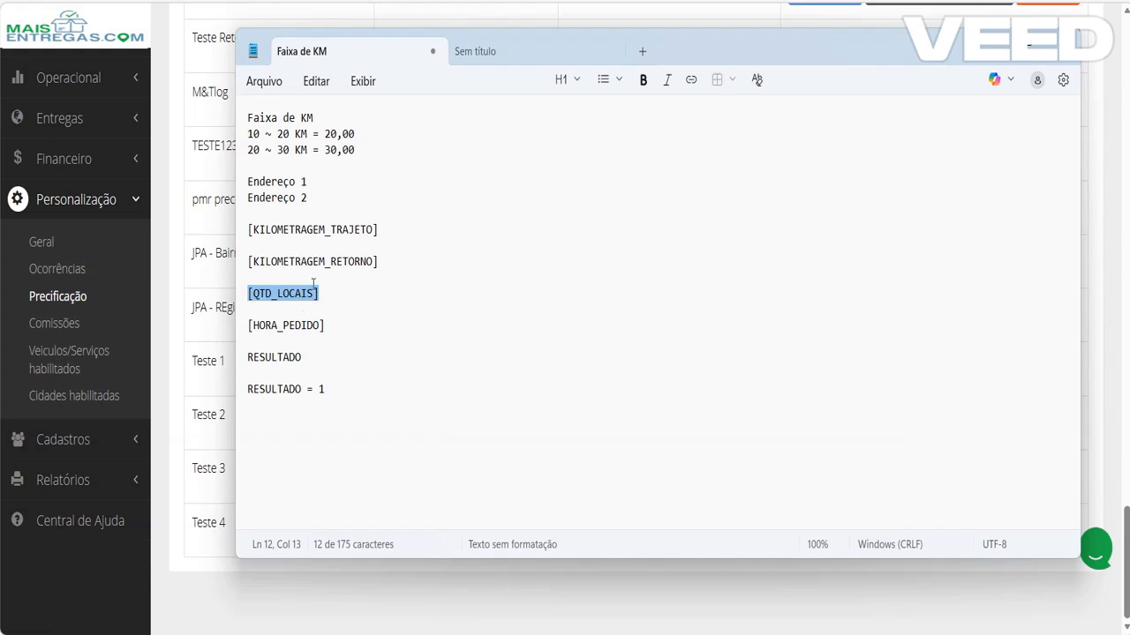
pyautogui.click(249, 231)
pyautogui.moveTo(249, 231); pyautogui.dragTo(385, 229)
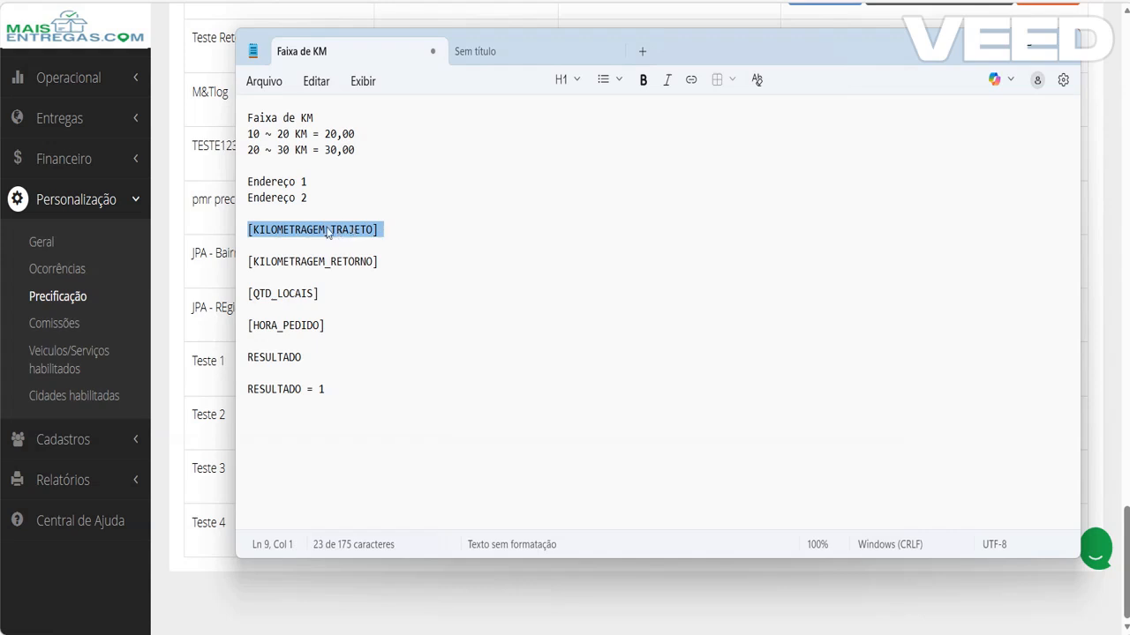
pyautogui.moveTo(309, 181); pyautogui.dragTo(246, 187)
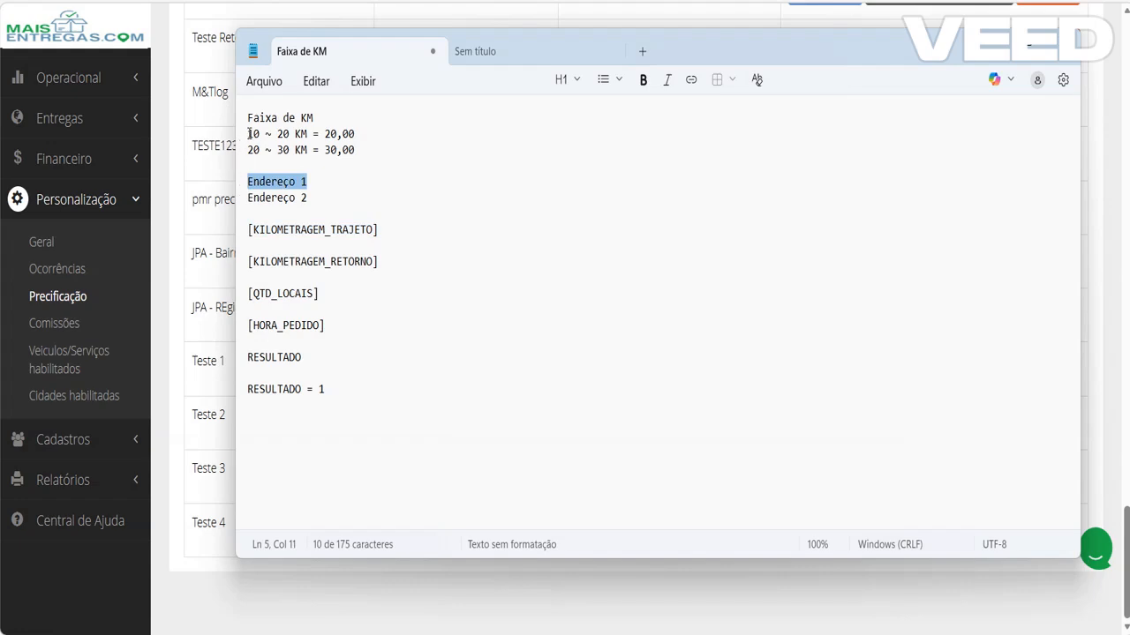
pyautogui.moveTo(248, 133); pyautogui.dragTo(356, 133)
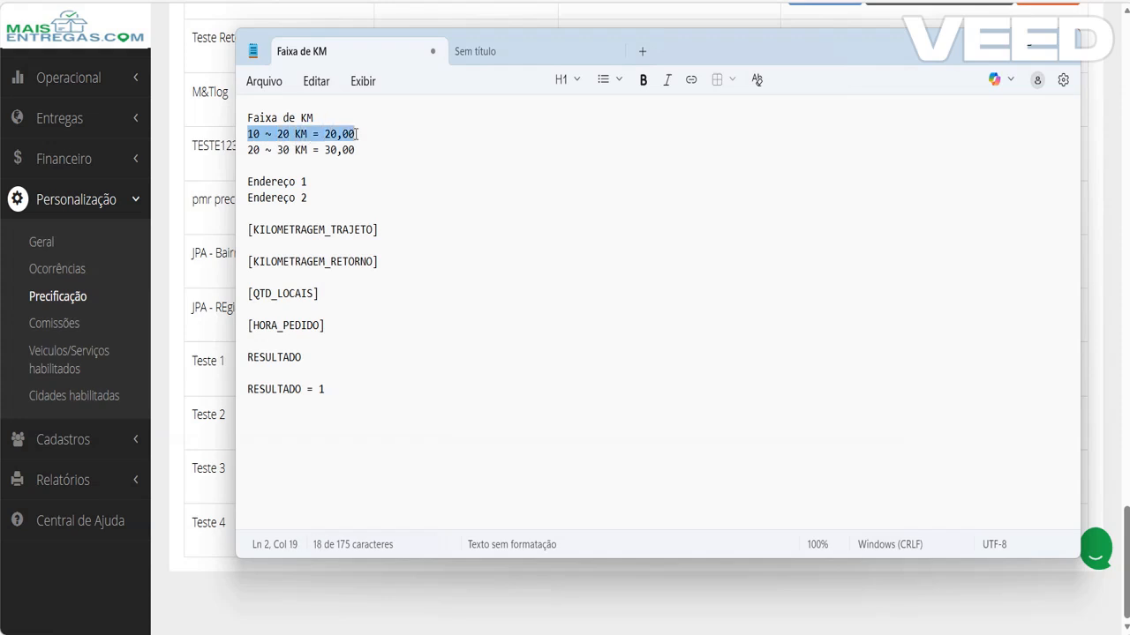
pyautogui.moveTo(385, 229); pyautogui.dragTo(248, 229)
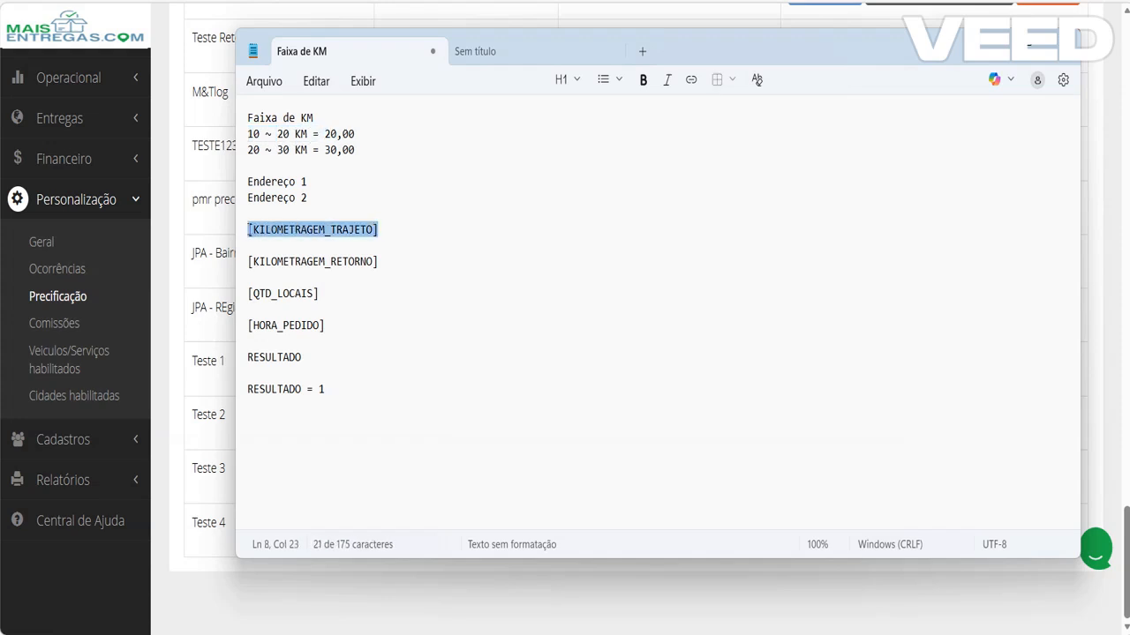
pyautogui.click(242, 137)
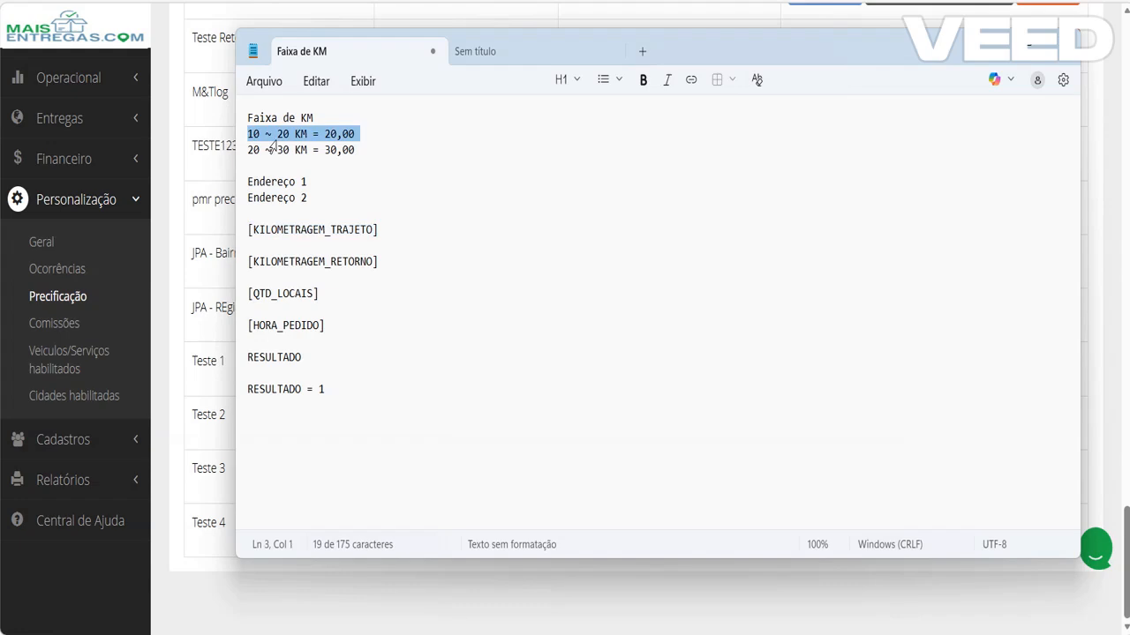
pyautogui.click(342, 133)
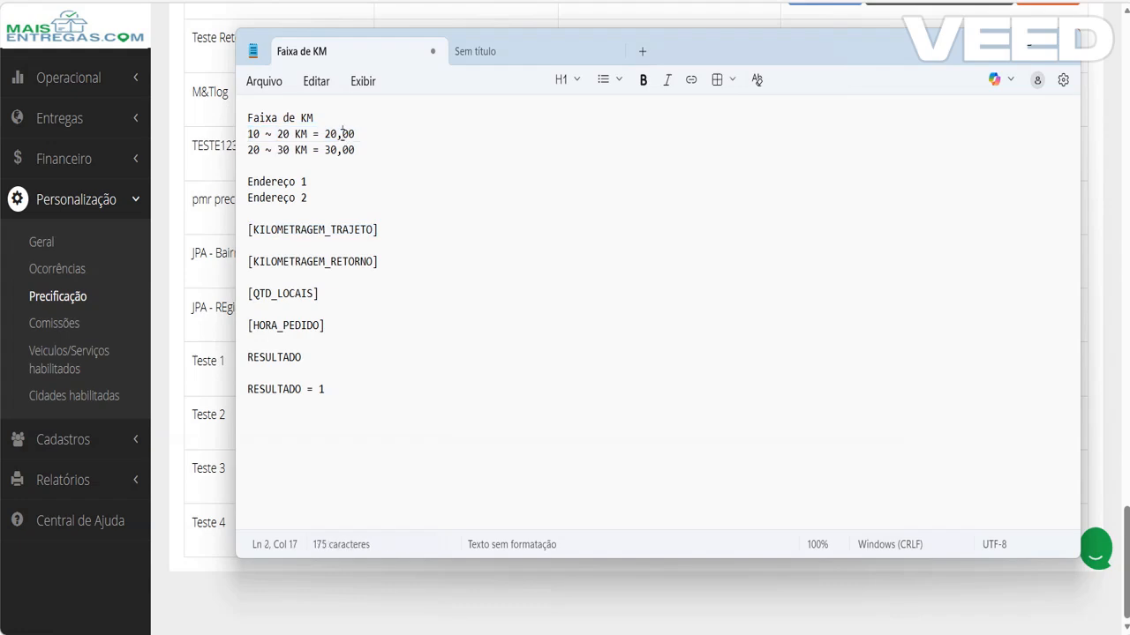
pyautogui.moveTo(381, 263); pyautogui.dragTo(235, 267)
pyautogui.click(294, 262)
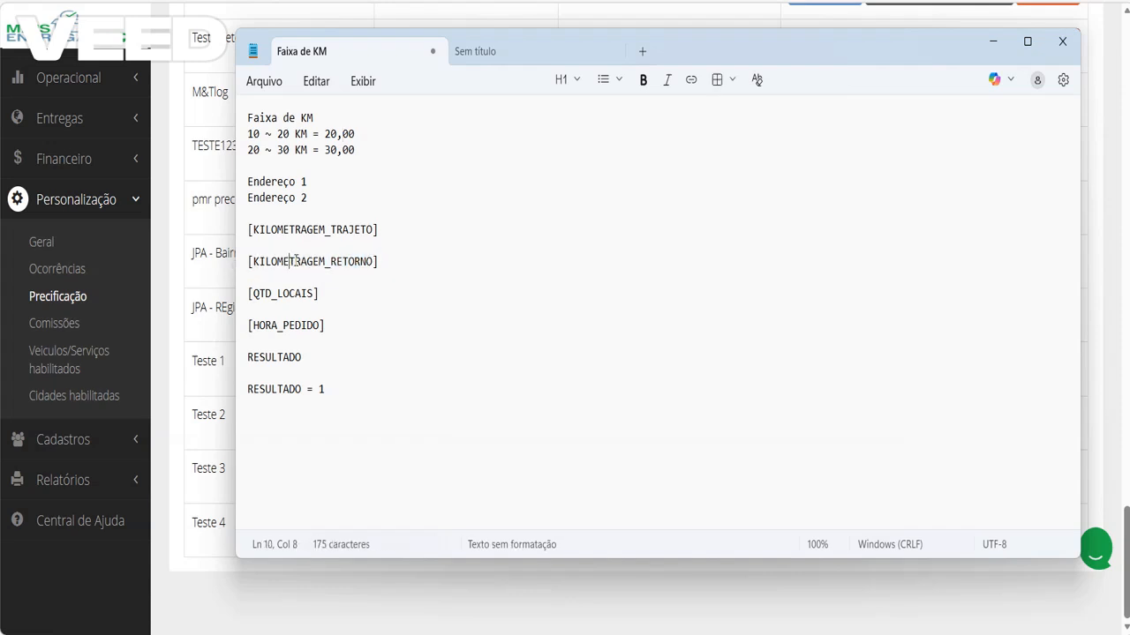
# Step: Add the line "Endereço 3" directly below Endereço 2, keeping a blank line before [KILOMETRAGEM_TRAJETO]
pyautogui.click(248, 182)
pyautogui.moveTo(248, 182); pyautogui.dragTo(308, 181)
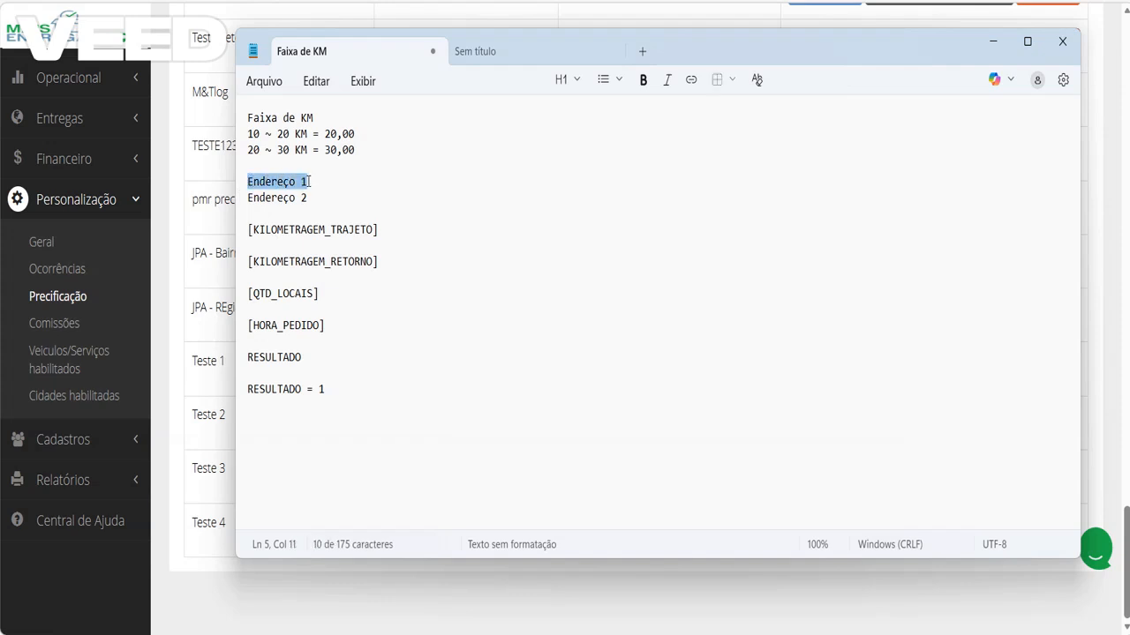
pyautogui.moveTo(248, 197); pyautogui.dragTo(308, 197)
pyautogui.click(261, 211)
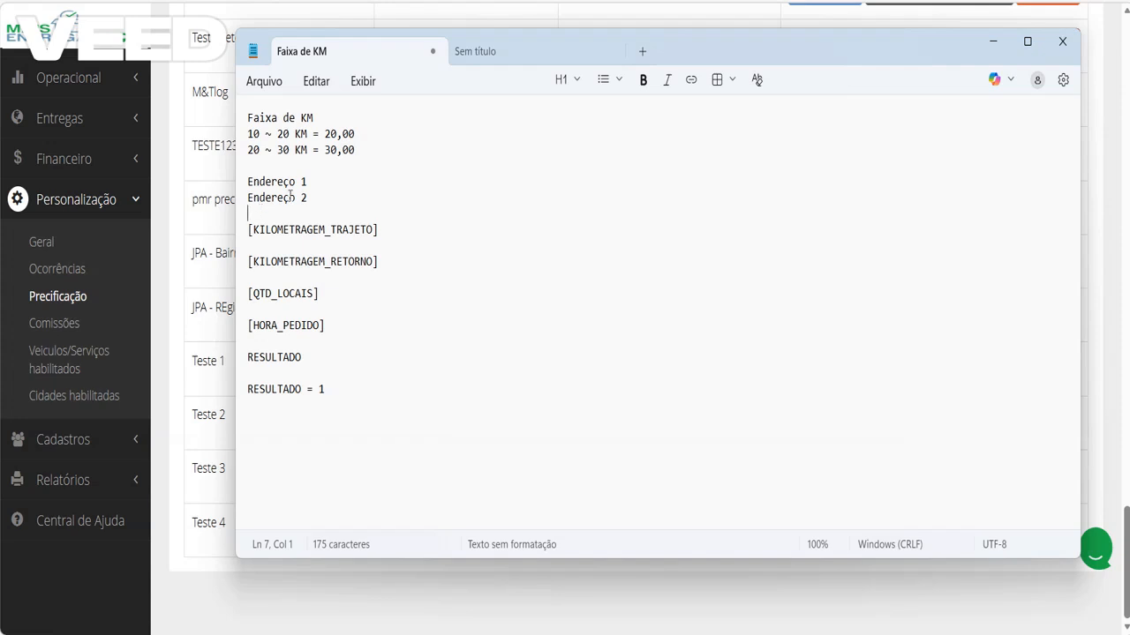
pyautogui.press('Return')
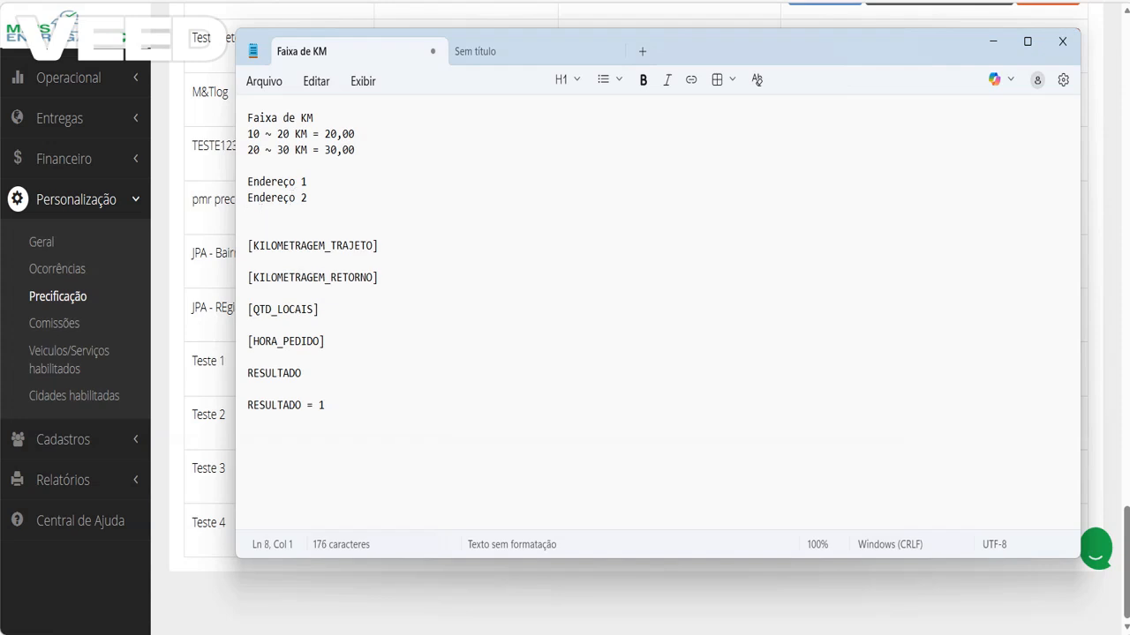
pyautogui.click(252, 212)
pyautogui.write('Endereço 3')
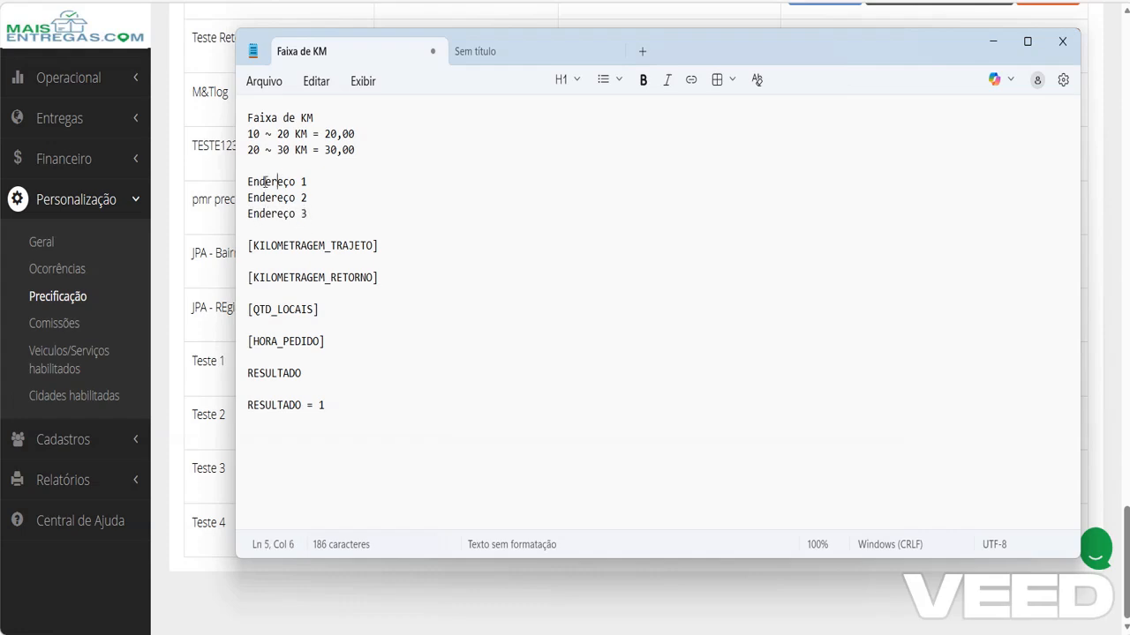
# Step: Review Endereço 3, the route and return distance variables, [HORA_PEDIDO] and RESULTADO, and minimize the note to return to the pricing list
pyautogui.moveTo(307, 214); pyautogui.dragTo(241, 222)
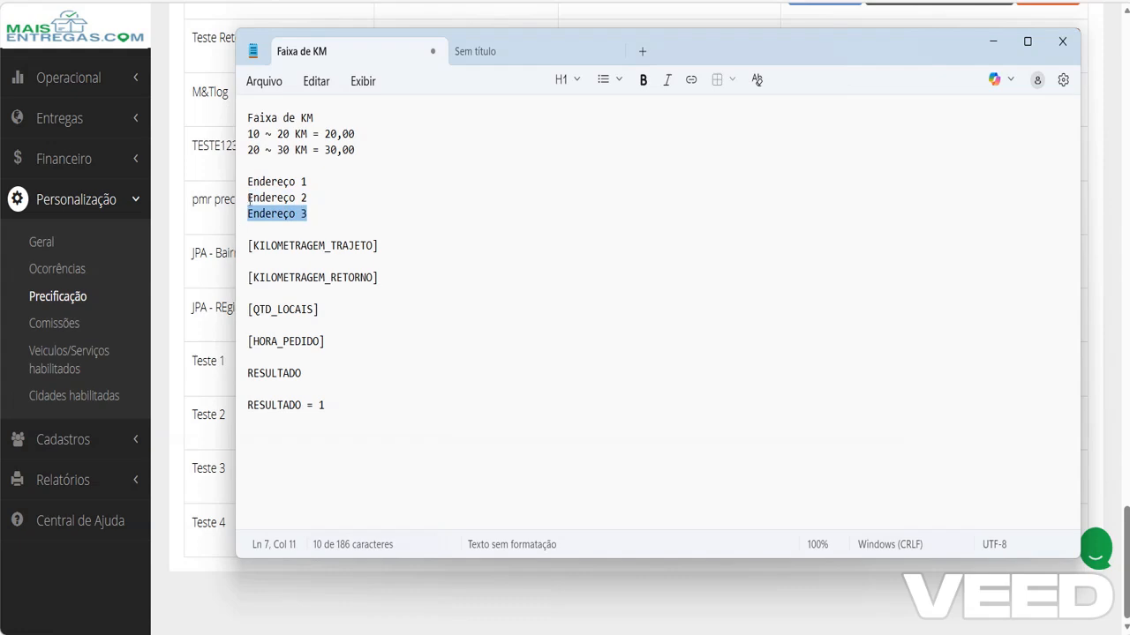
pyautogui.click(265, 181)
pyautogui.click(270, 182)
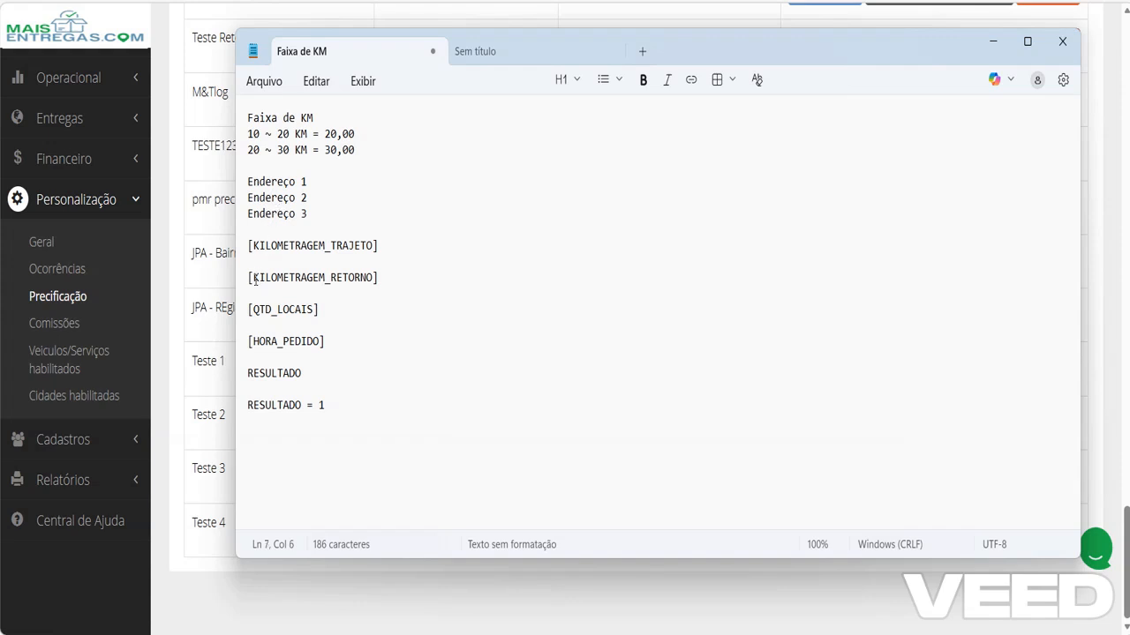
pyautogui.moveTo(249, 278); pyautogui.dragTo(394, 278)
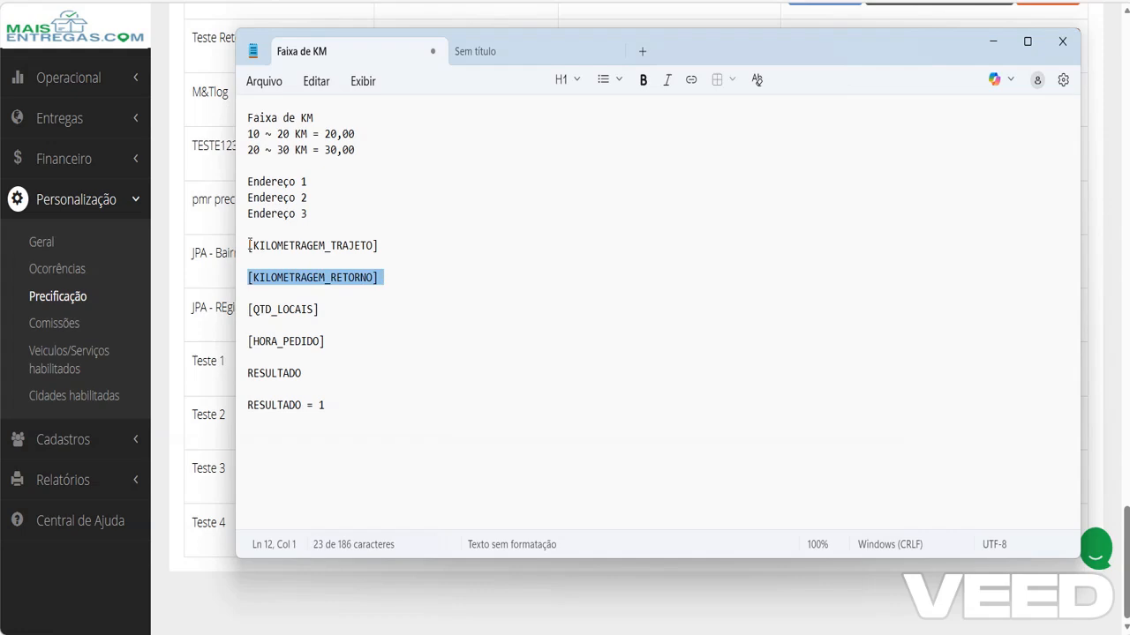
pyautogui.moveTo(249, 246); pyautogui.dragTo(390, 249)
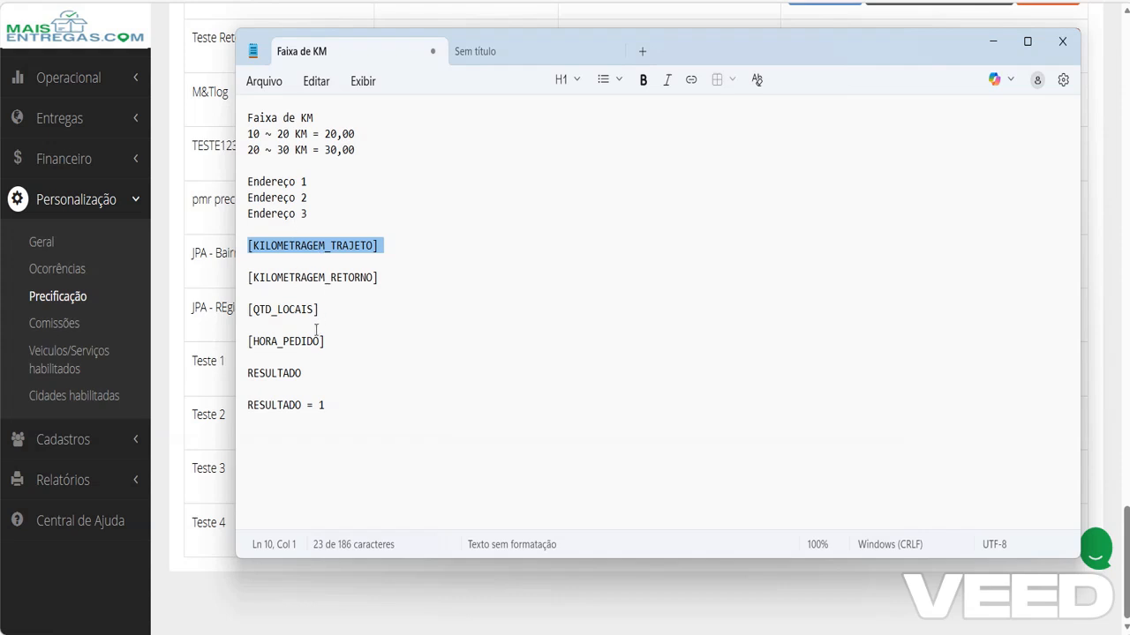
pyautogui.moveTo(338, 344); pyautogui.dragTo(247, 344)
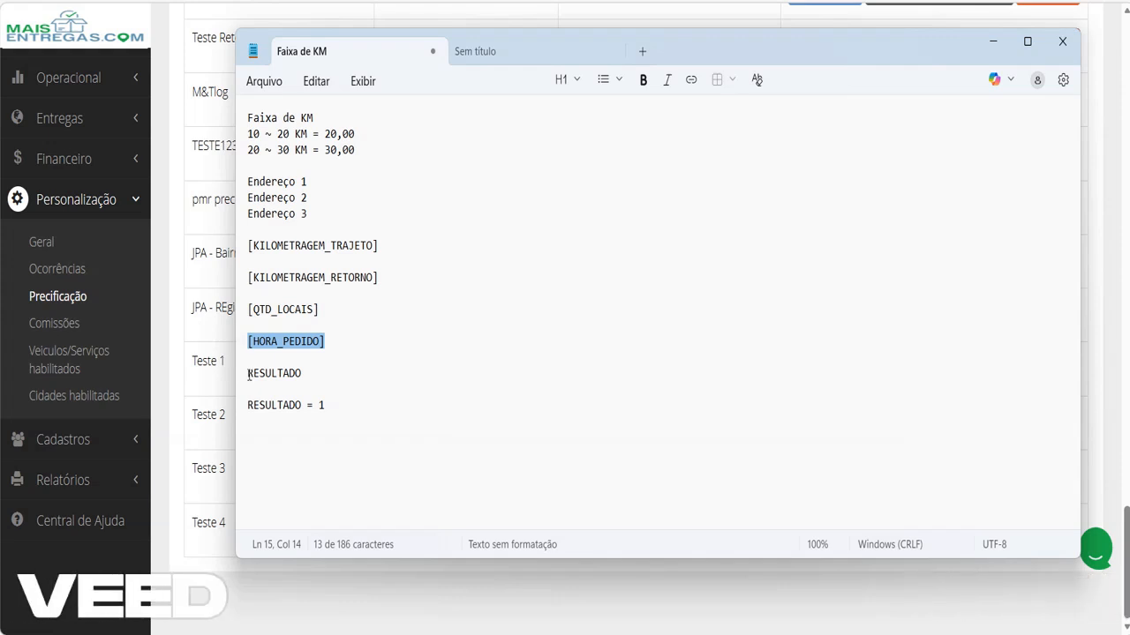
pyautogui.moveTo(248, 374); pyautogui.dragTo(301, 380)
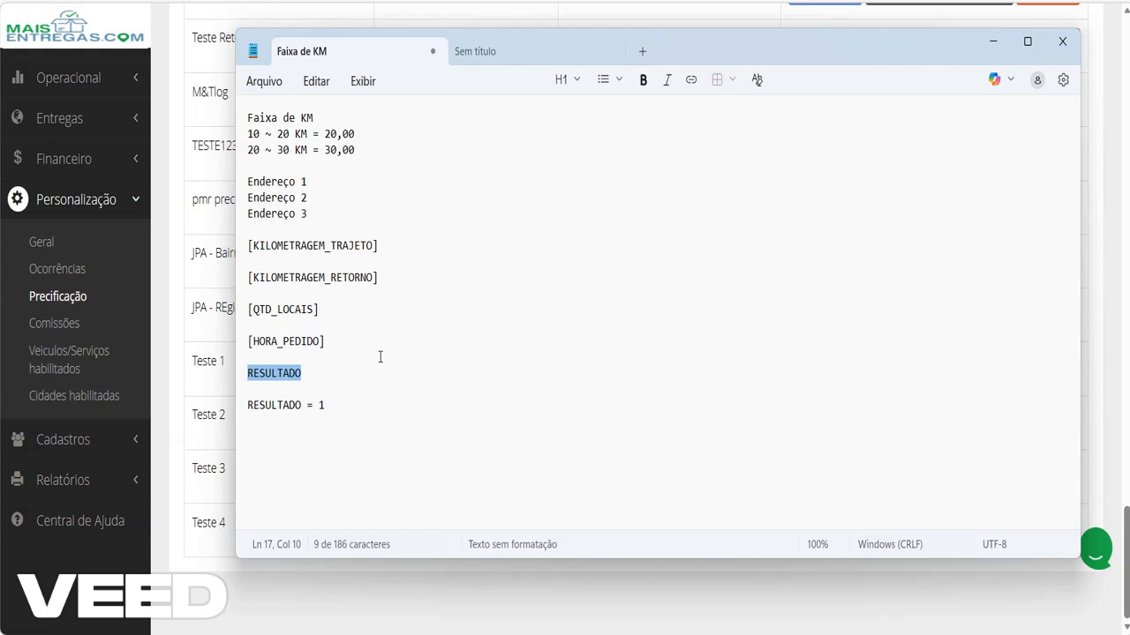
pyautogui.click(992, 42)
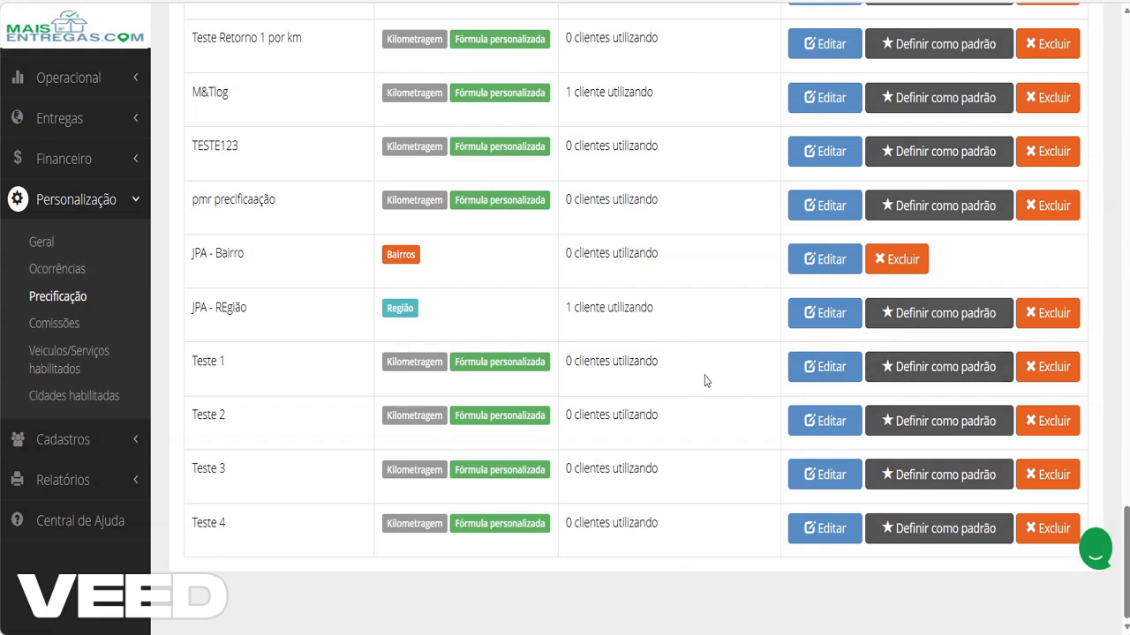
# Step: Start adding a new pricing entry with the por Kilometragem model and set its calculation method to Fórmula personalizada
pyautogui.moveTo(1126, 515); pyautogui.dragTo(1107, 3)
pyautogui.click(202, 151)
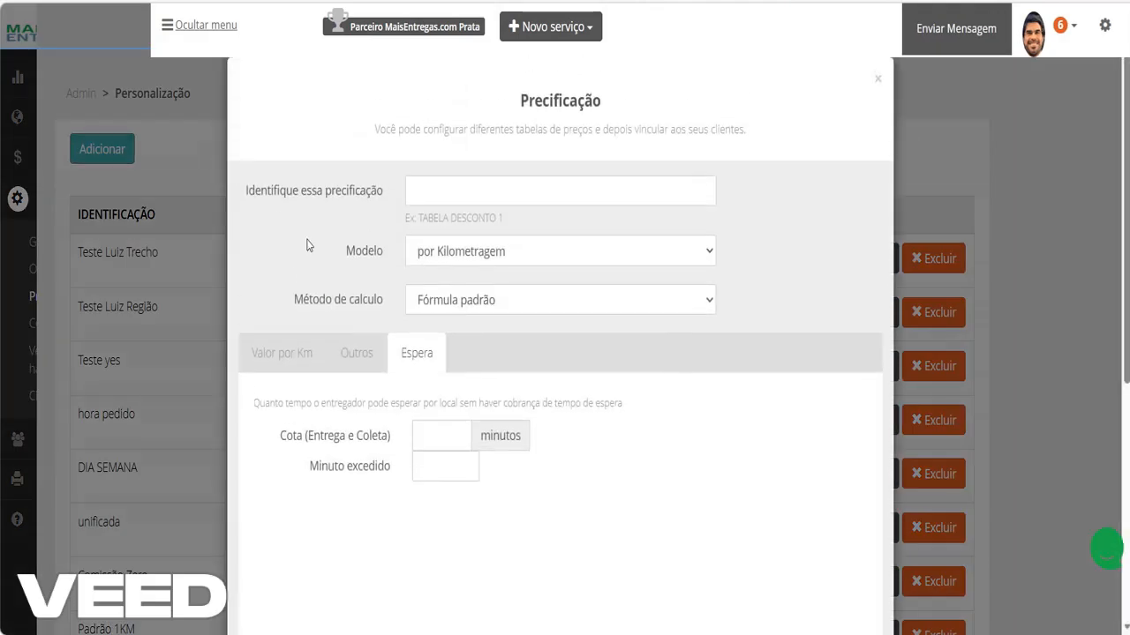
pyautogui.click(475, 308)
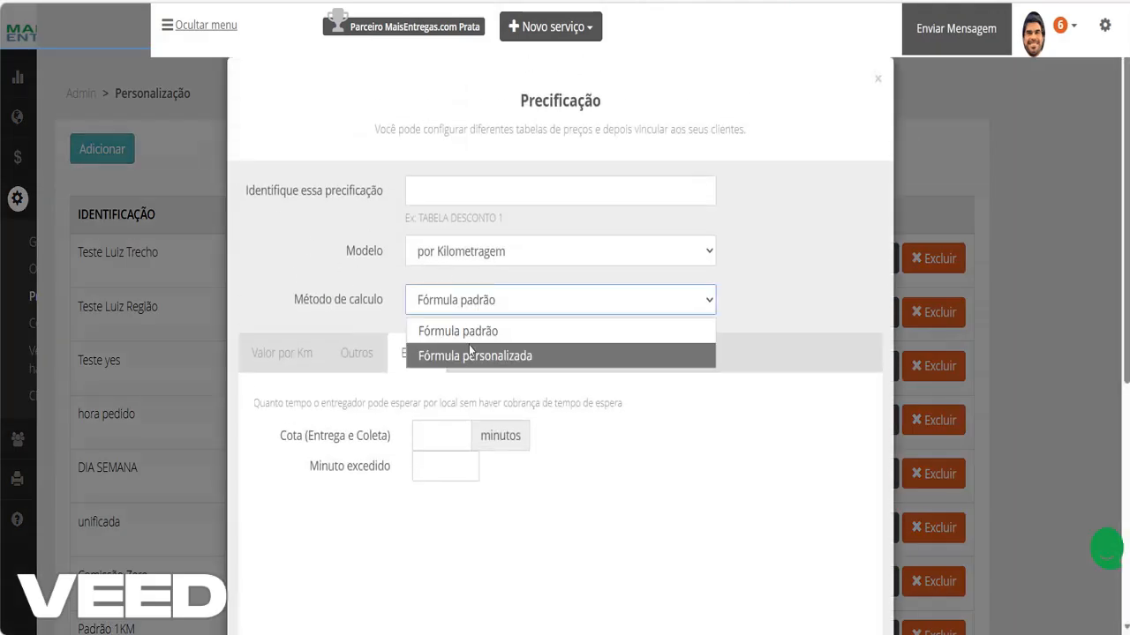
pyautogui.click(469, 348)
pyautogui.scroll(-1, 359, 339)
pyautogui.scroll(-2, 361, 353)
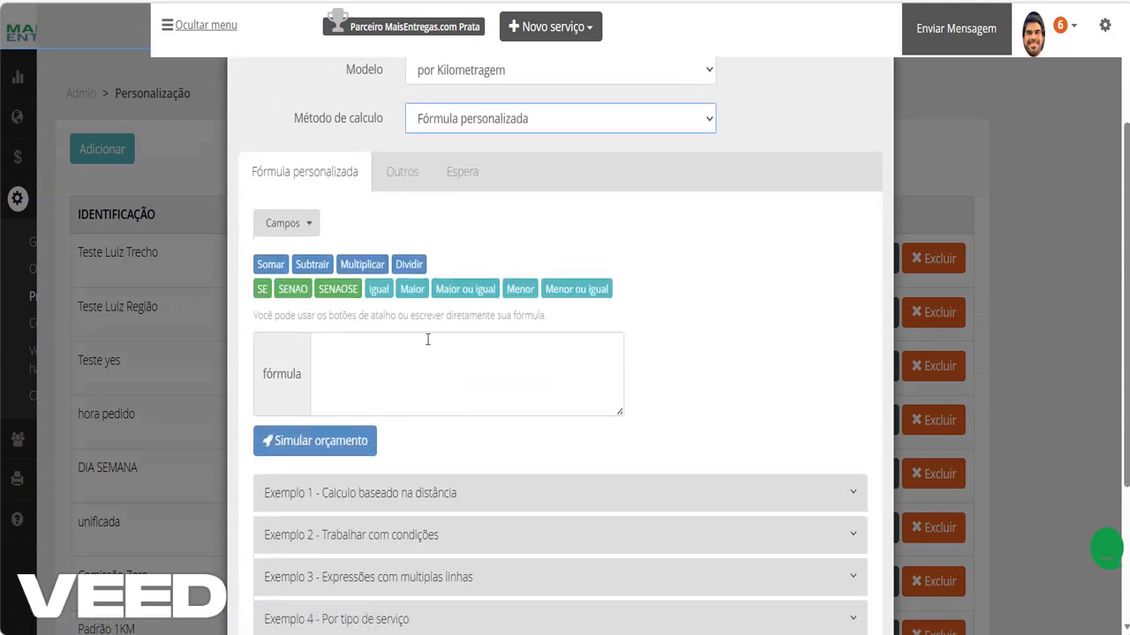
# Step: Review the Campos list of formula variables, from KILOMETRAGEM_TRAJETO to ENTREGA_CARRO, and close the new pricing form without saving
pyautogui.click(308, 224)
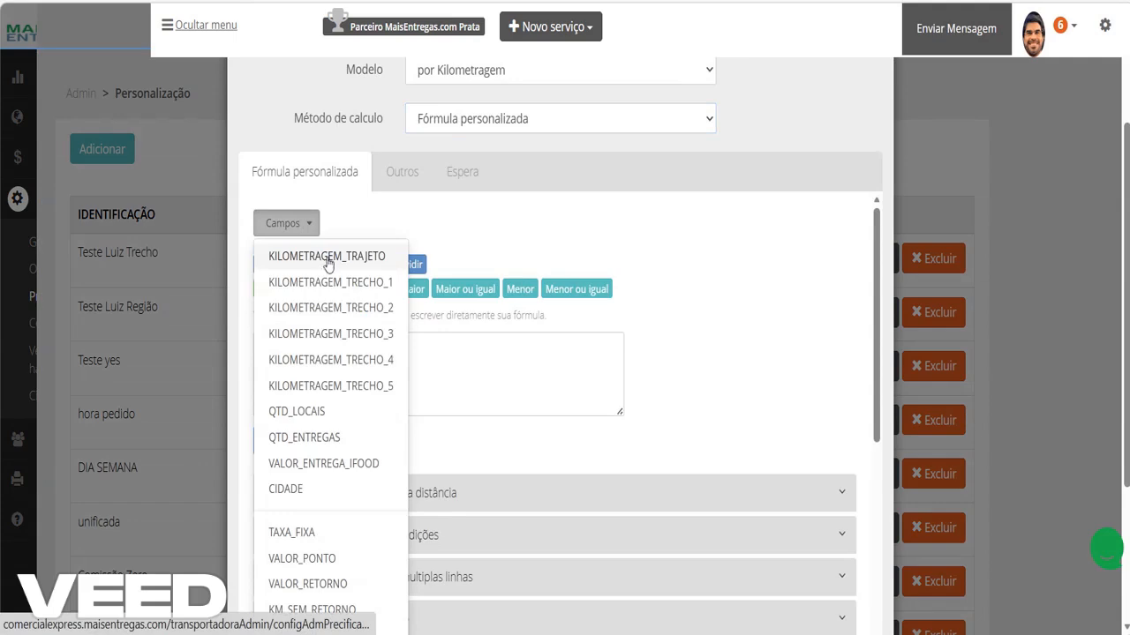
pyautogui.scroll(-1, 327, 262)
pyautogui.scroll(1, 327, 297)
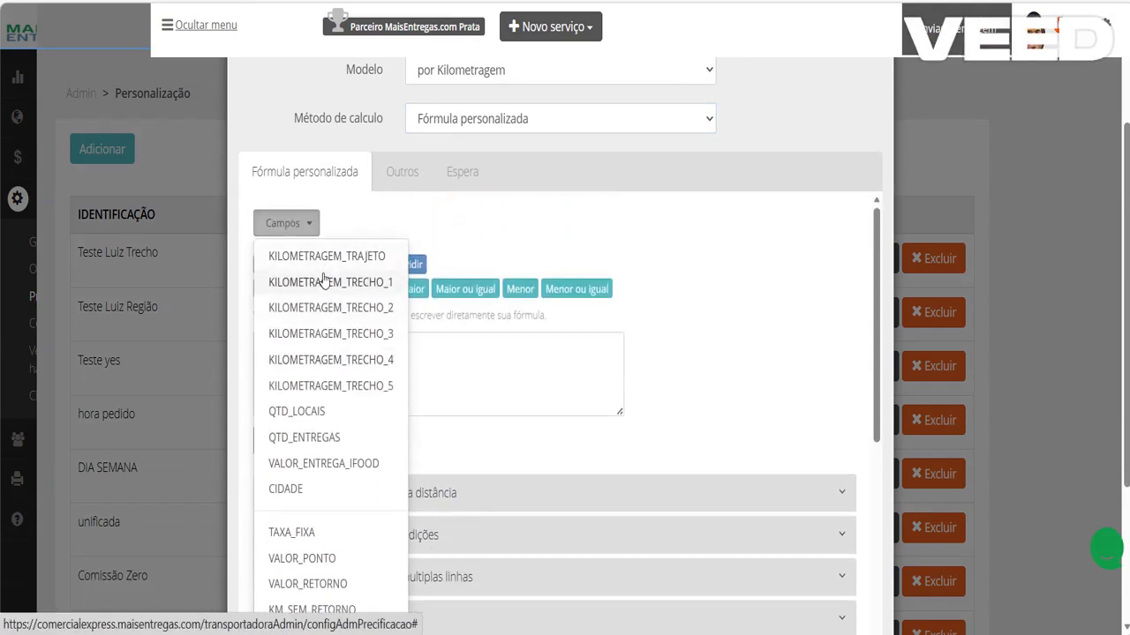
pyautogui.scroll(-5, 328, 258)
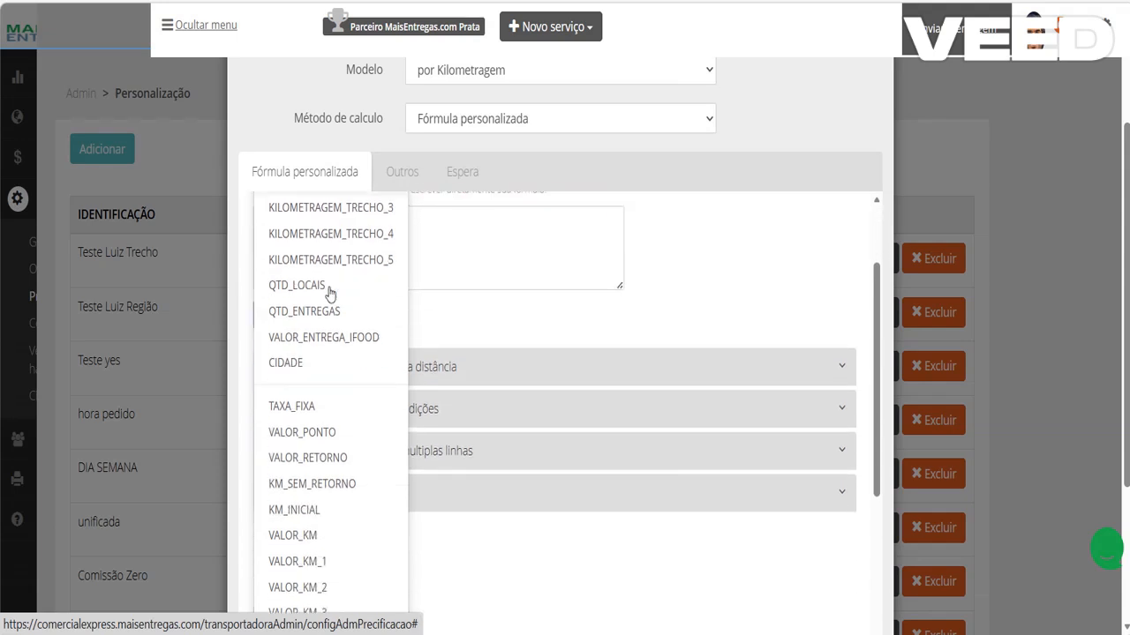
pyautogui.scroll(-2, 322, 341)
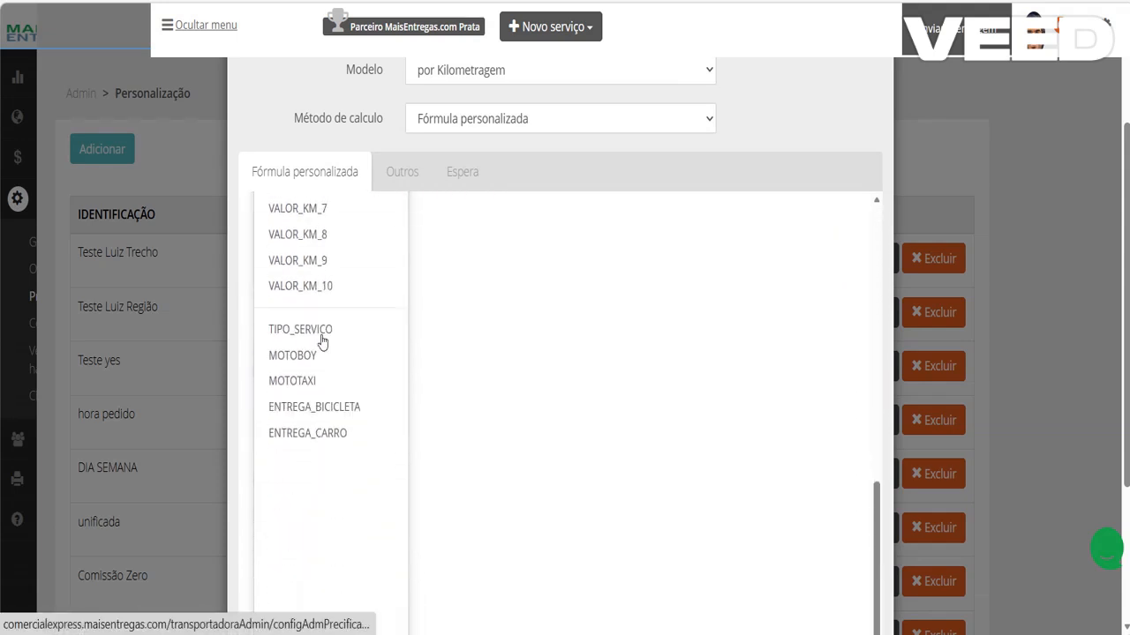
pyautogui.scroll(7, 323, 404)
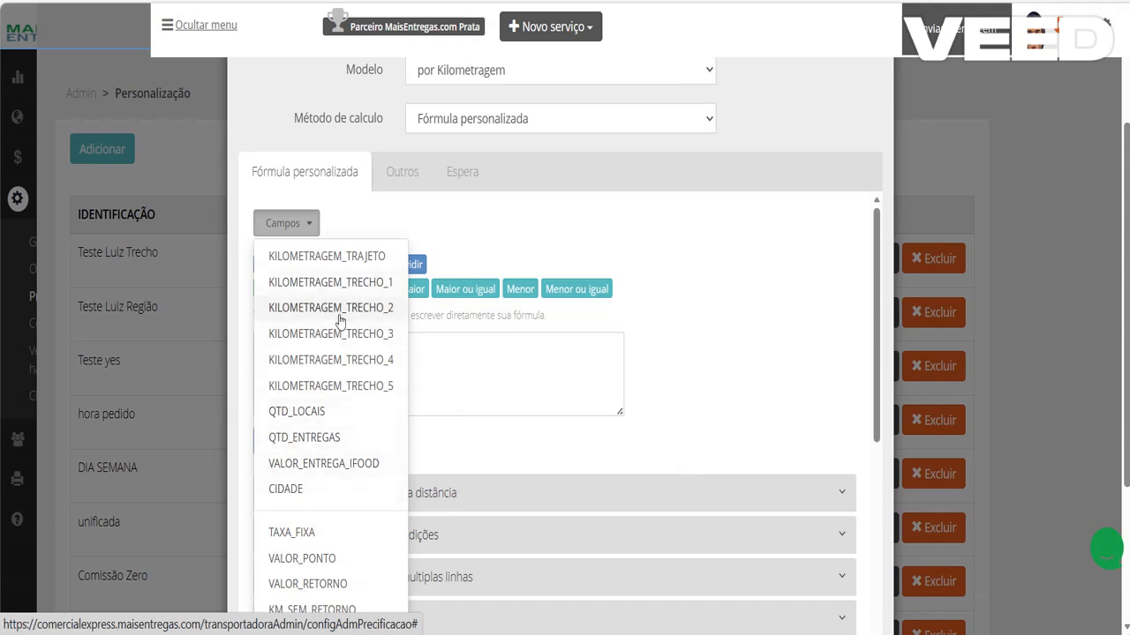
pyautogui.scroll(-2, 353, 313)
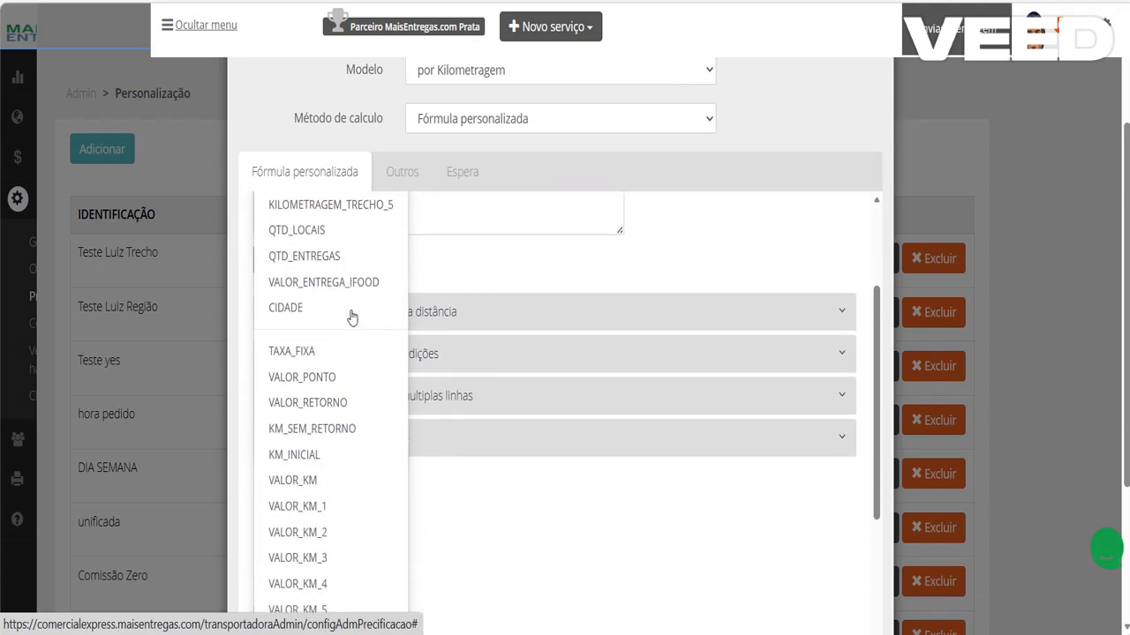
pyautogui.scroll(2, 353, 318)
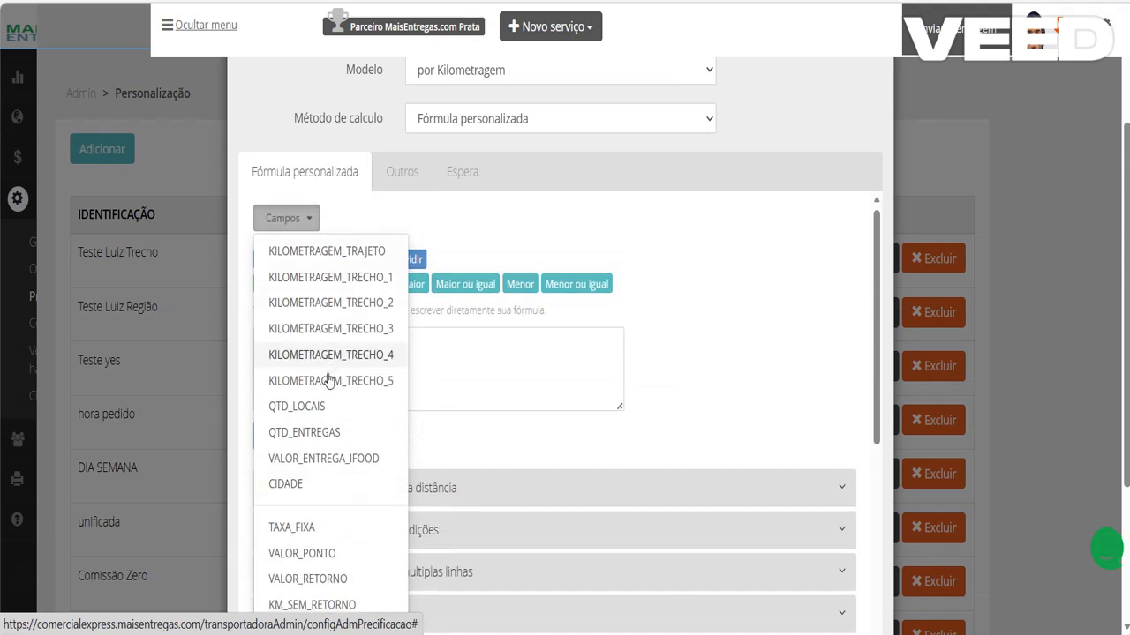
pyautogui.scroll(-2, 300, 377)
pyautogui.scroll(-4, 295, 322)
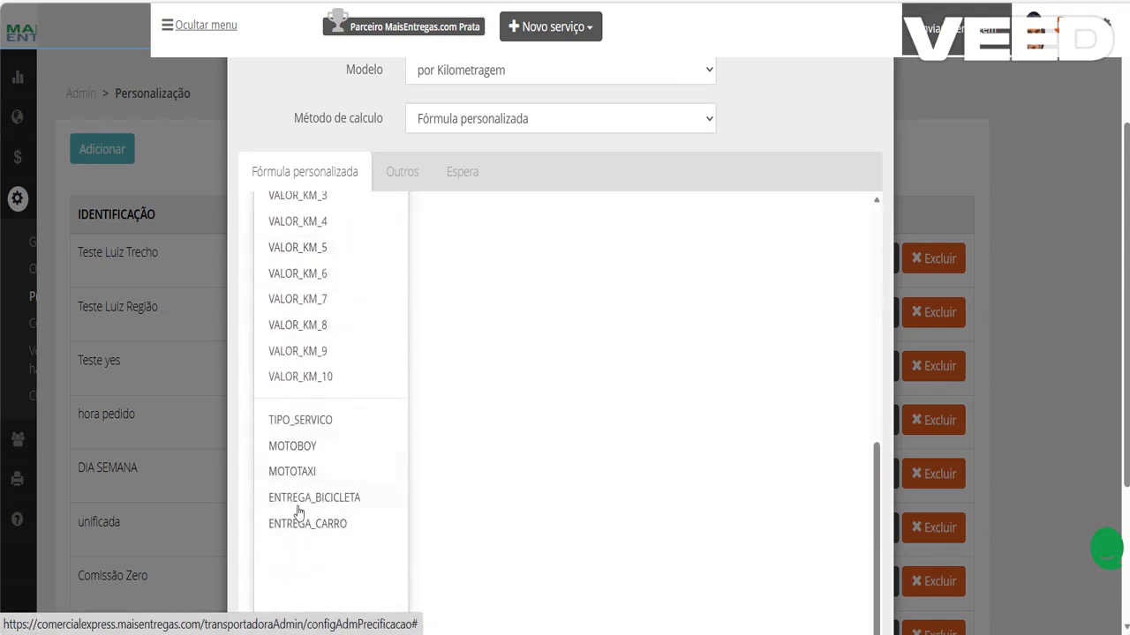
pyautogui.scroll(10, 869, 190)
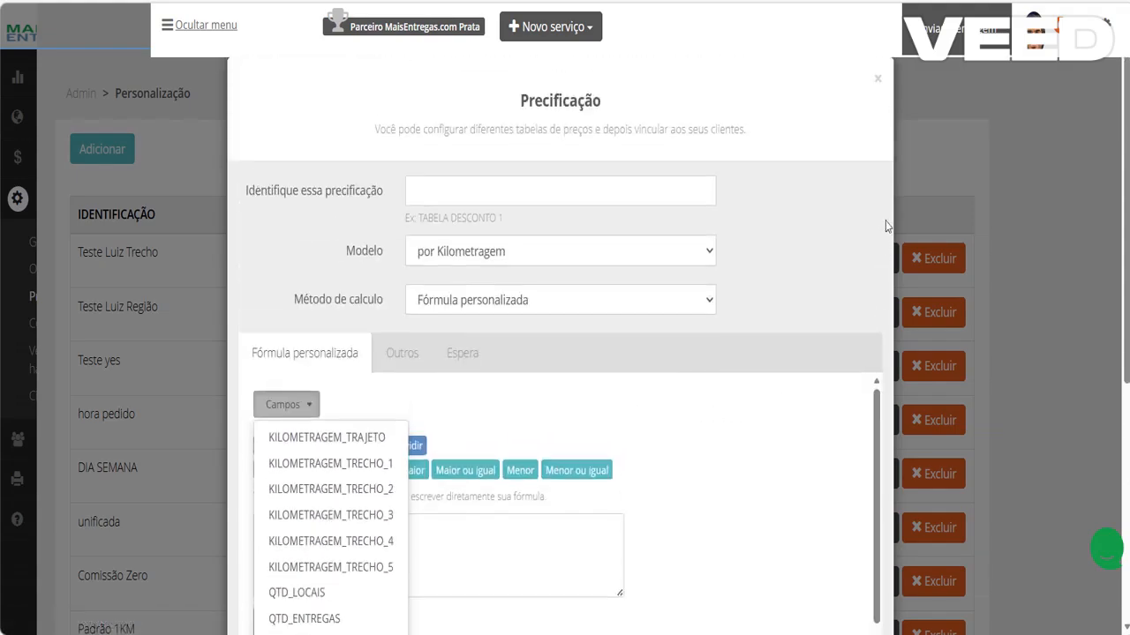
pyautogui.click(872, 78)
# Step: Open the Teste 1 pricing for editing and examine the parts of its formula RESULTADO = [KILOMETRAGEM_TRAJETO] * 0,50
pyautogui.scroll(-20, 491, 322)
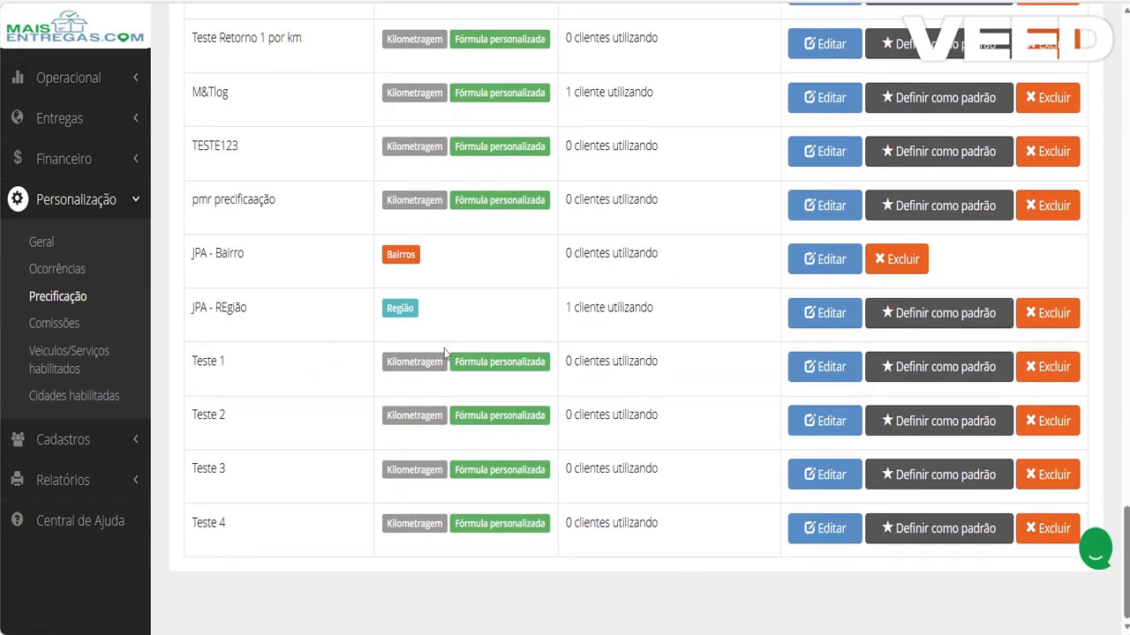
pyautogui.click(822, 371)
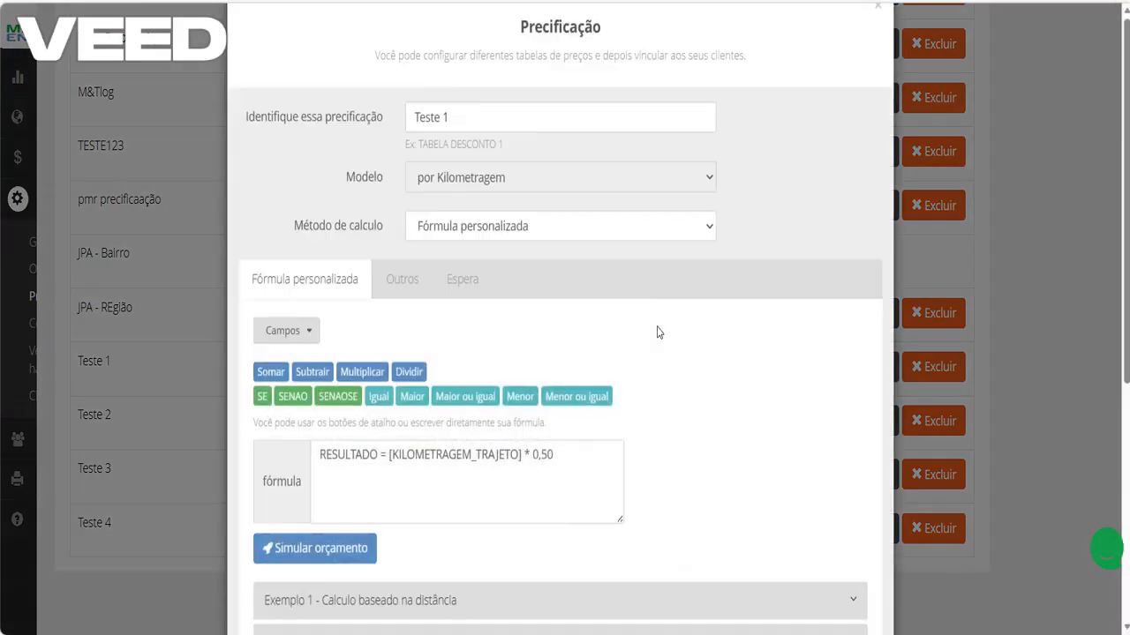
pyautogui.scroll(-3, 598, 332)
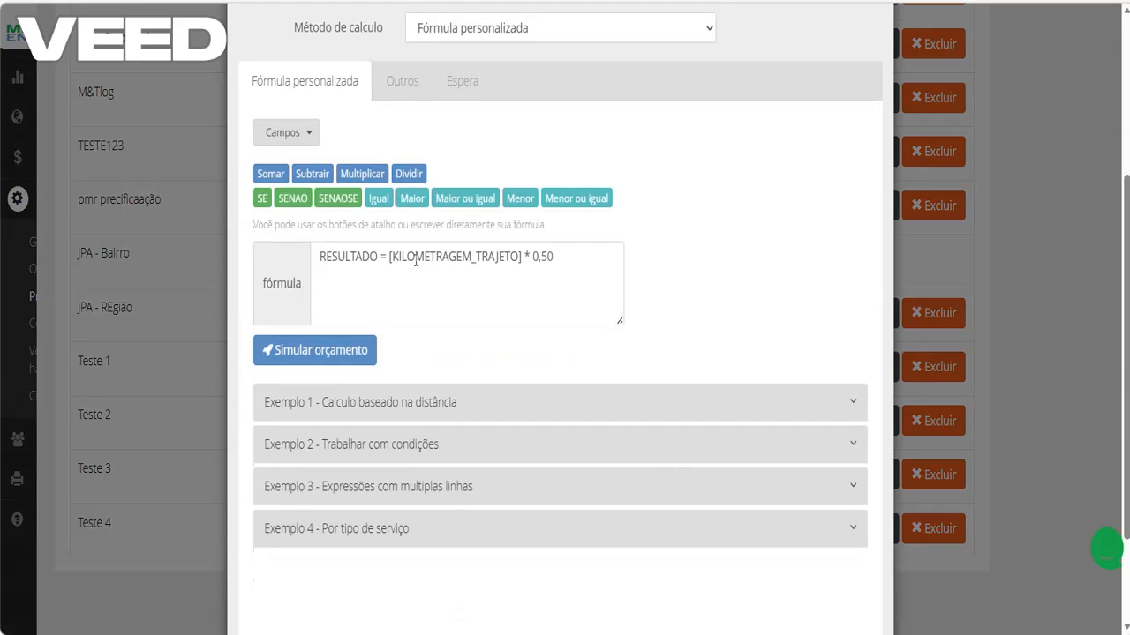
pyautogui.moveTo(319, 256); pyautogui.dragTo(386, 256)
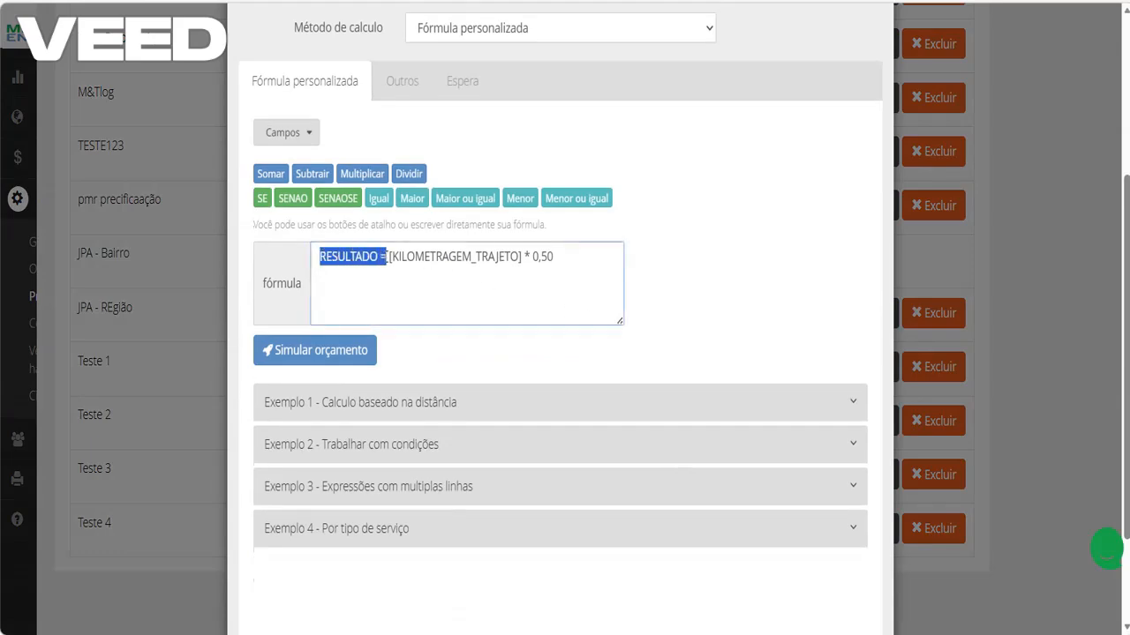
pyautogui.click(468, 258)
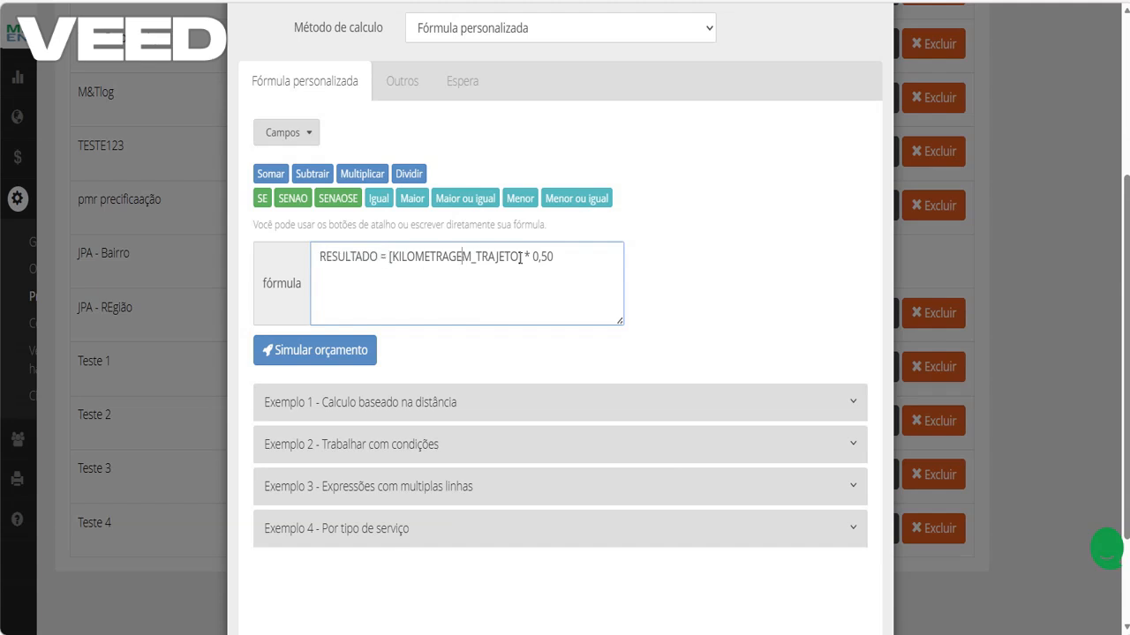
pyautogui.moveTo(521, 256); pyautogui.dragTo(394, 265)
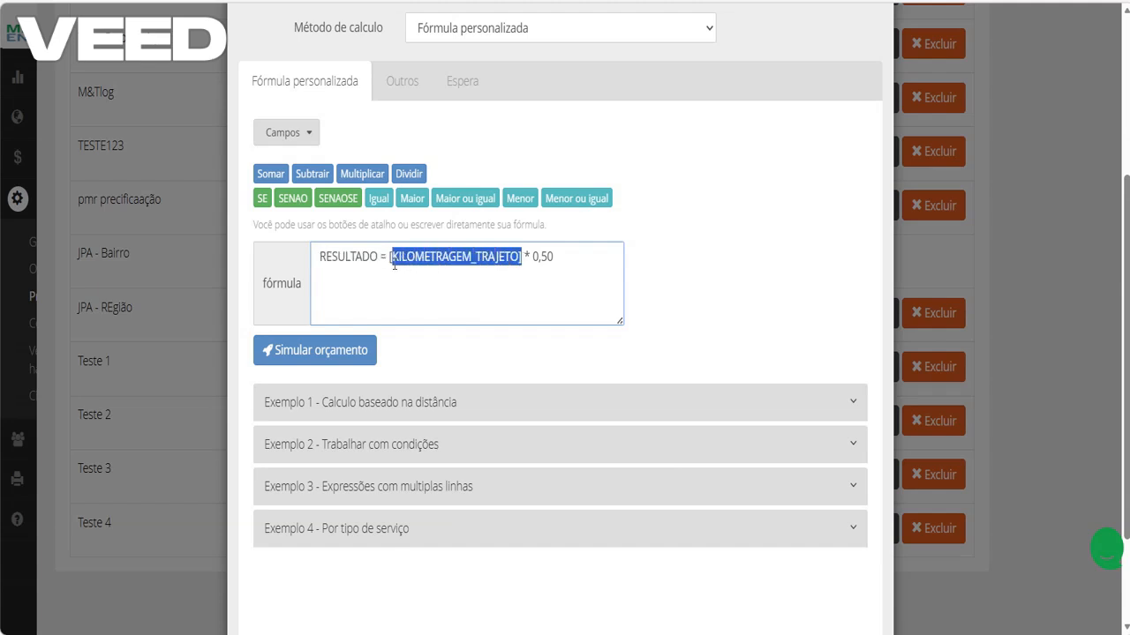
pyautogui.moveTo(554, 262); pyautogui.dragTo(394, 264)
pyautogui.click(565, 262)
pyautogui.click(547, 257)
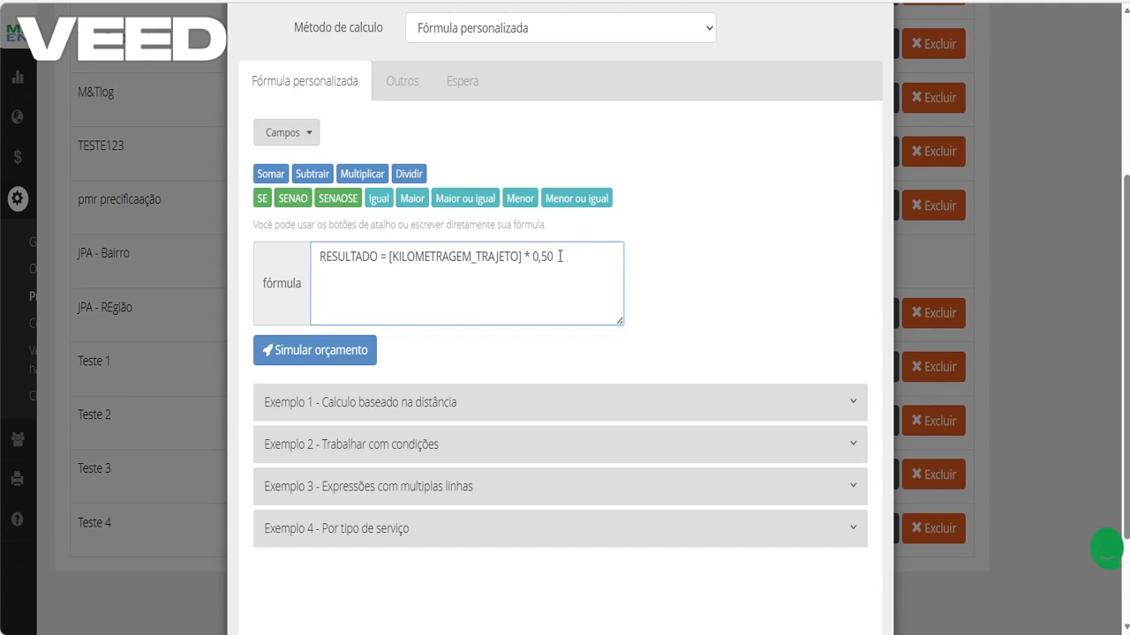
pyautogui.moveTo(560, 258); pyautogui.dragTo(390, 258)
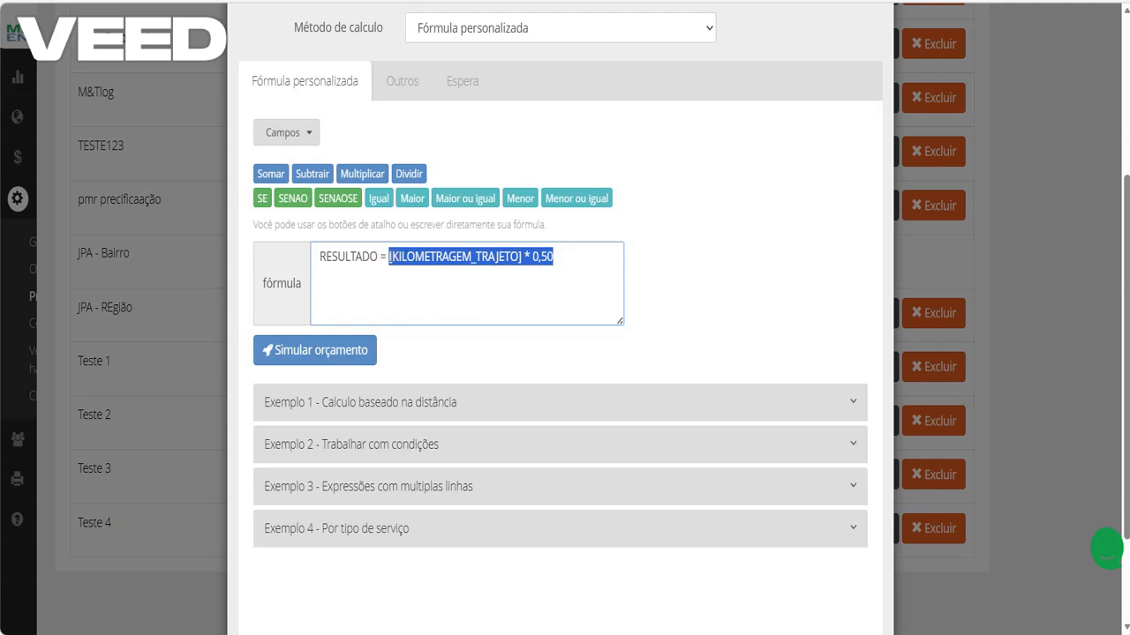
# Step: Expand Exemplo 1 - Calculo baseado na distância and read its sample formula and comment
pyautogui.click(476, 404)
pyautogui.scroll(-1, 441, 389)
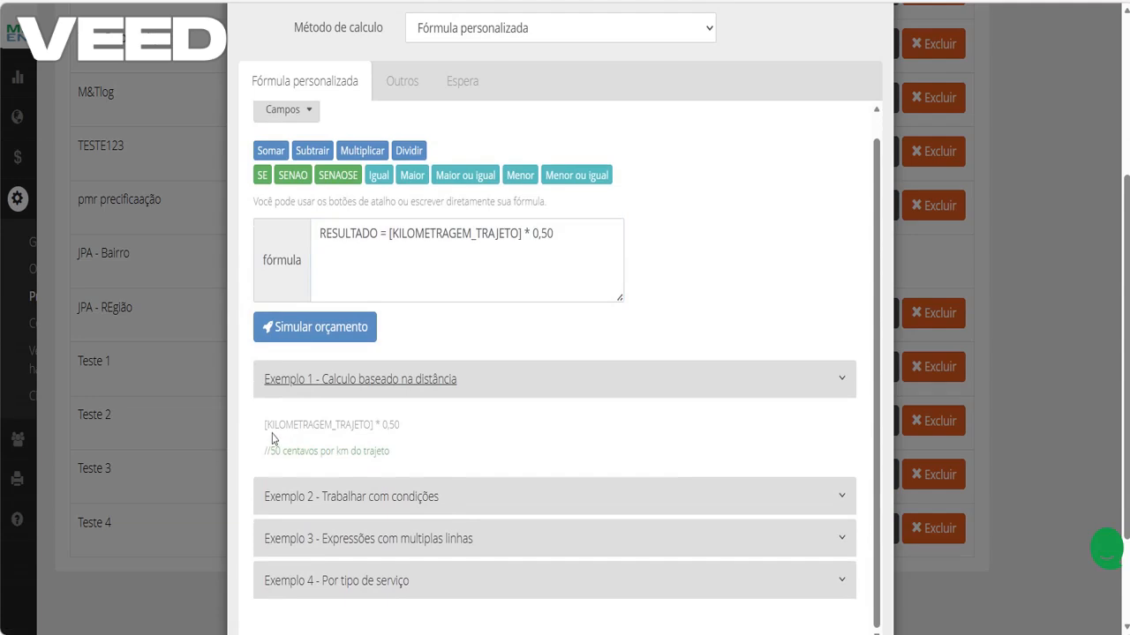
pyautogui.scroll(-2, 505, 254)
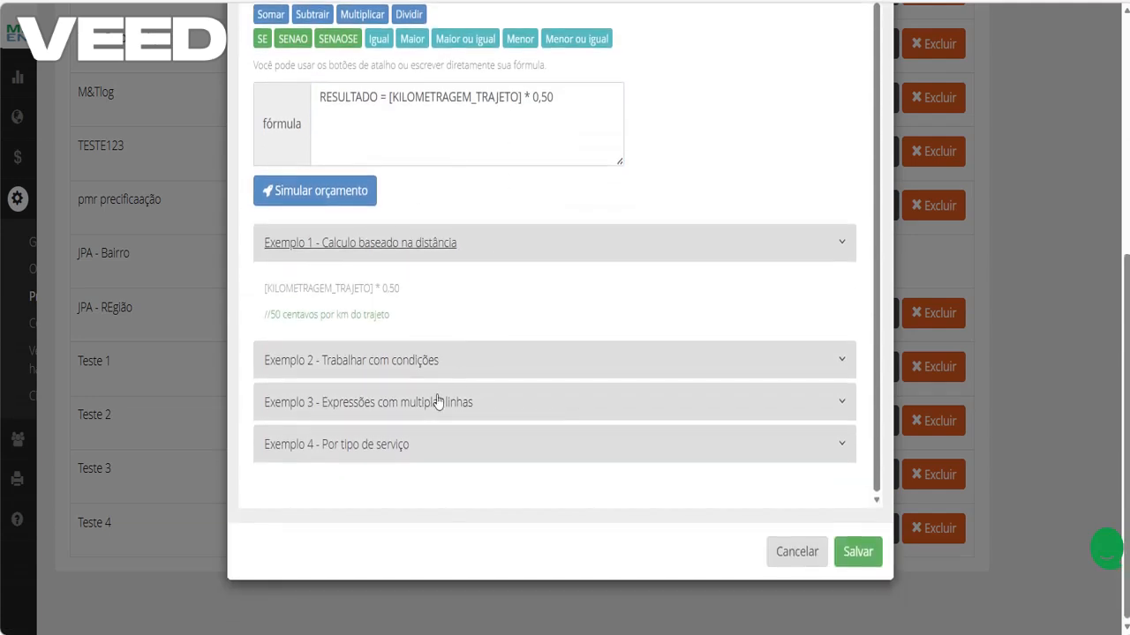
# Step: Expand Exemplo 2 - Trabalhar com condições and examine the R$20 fixed price for trips of 10km or less
pyautogui.click(416, 361)
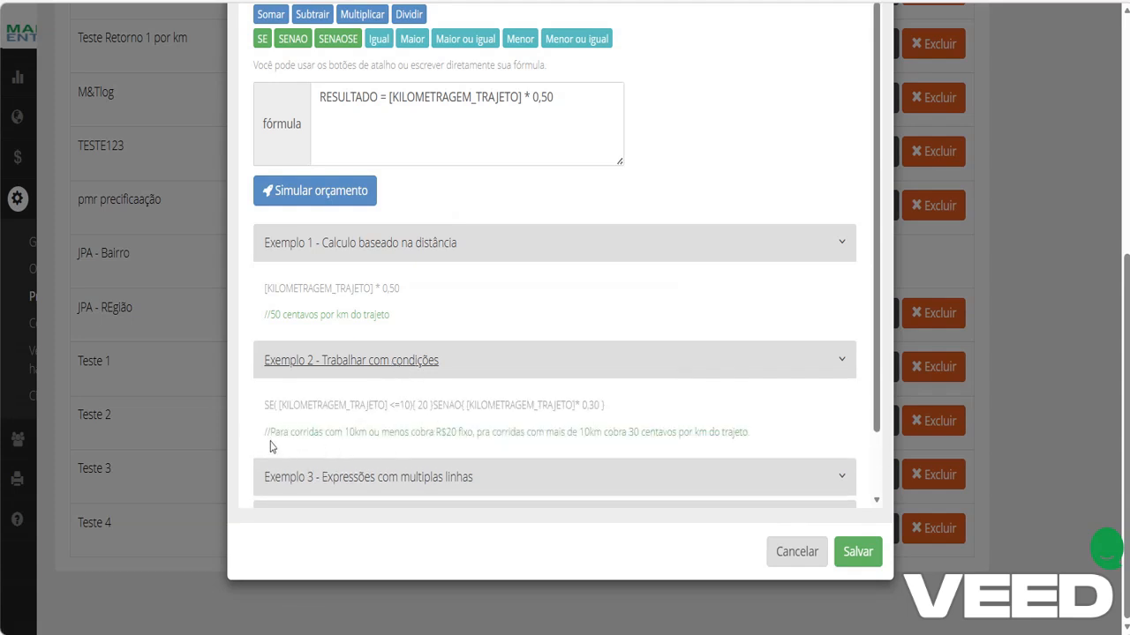
pyautogui.moveTo(275, 433); pyautogui.dragTo(477, 436)
pyautogui.click(544, 441)
pyautogui.scroll(-2, 676, 425)
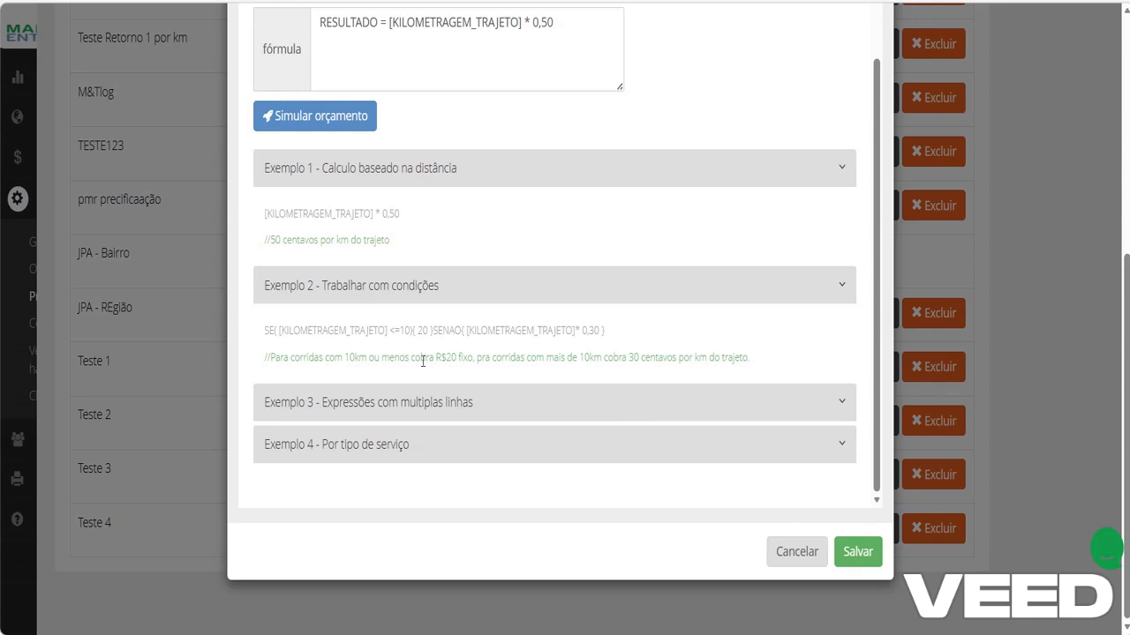
pyautogui.moveTo(435, 358); pyautogui.dragTo(474, 357)
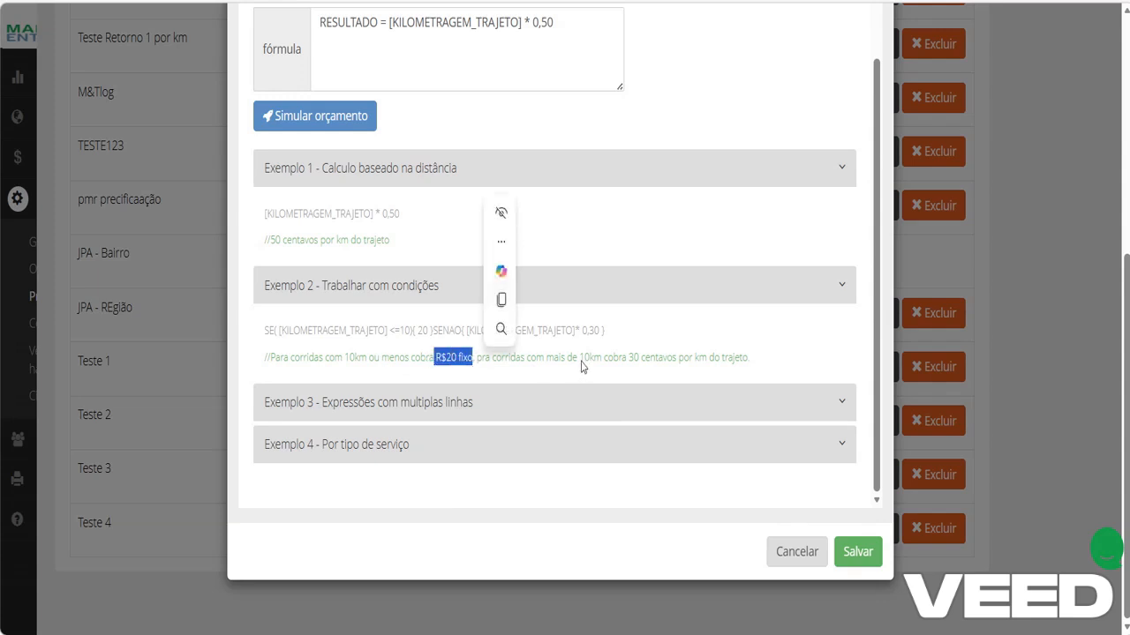
# Step: Examine Exemplo 2's rule charging 30 centavos per km for trips over 10km
pyautogui.click(581, 360)
pyautogui.moveTo(581, 358); pyautogui.dragTo(604, 361)
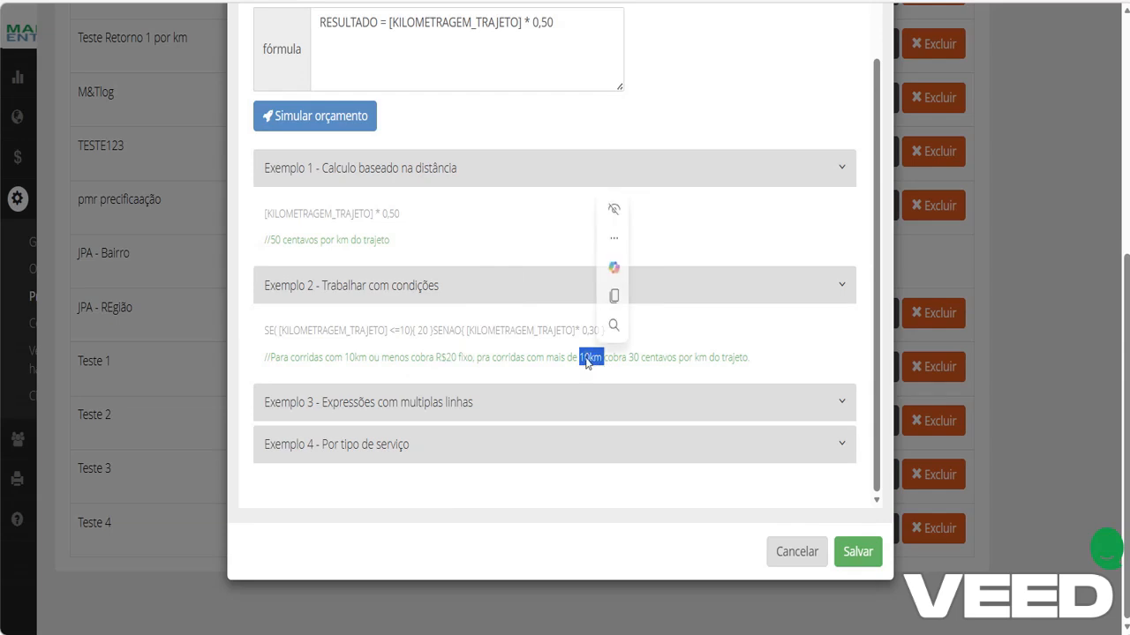
pyautogui.click(633, 361)
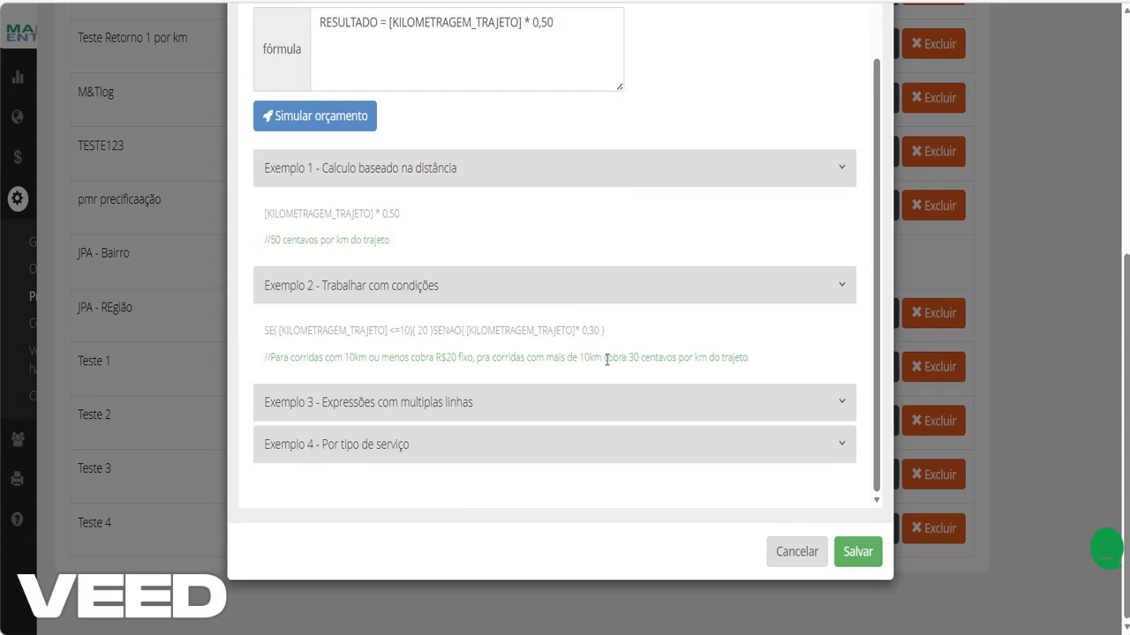
pyautogui.moveTo(631, 361); pyautogui.dragTo(674, 362)
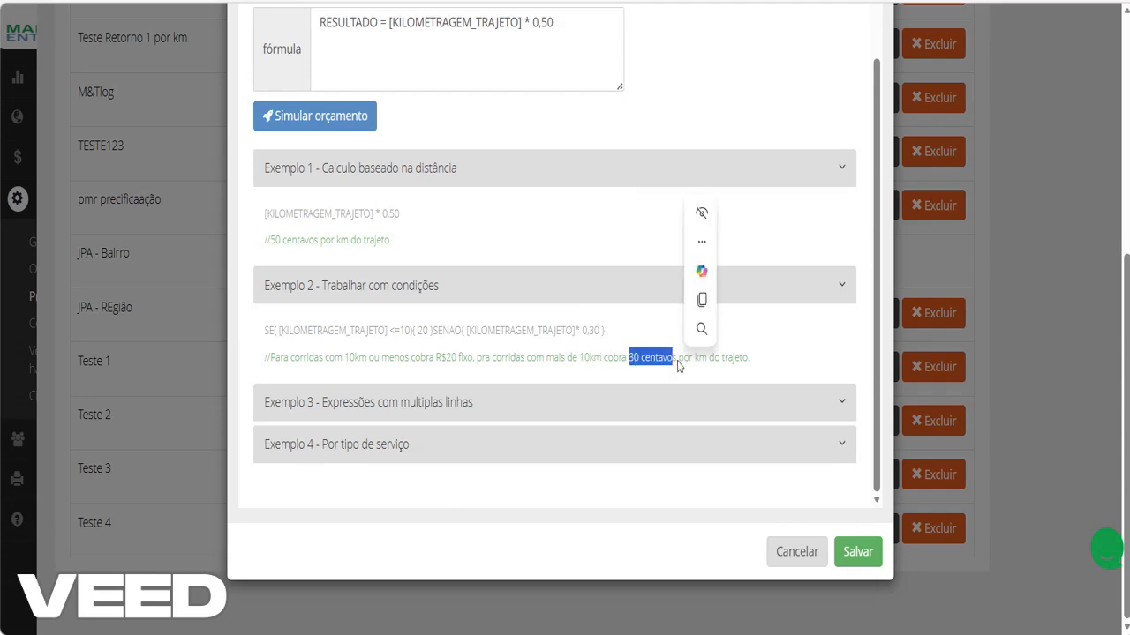
pyautogui.click(713, 362)
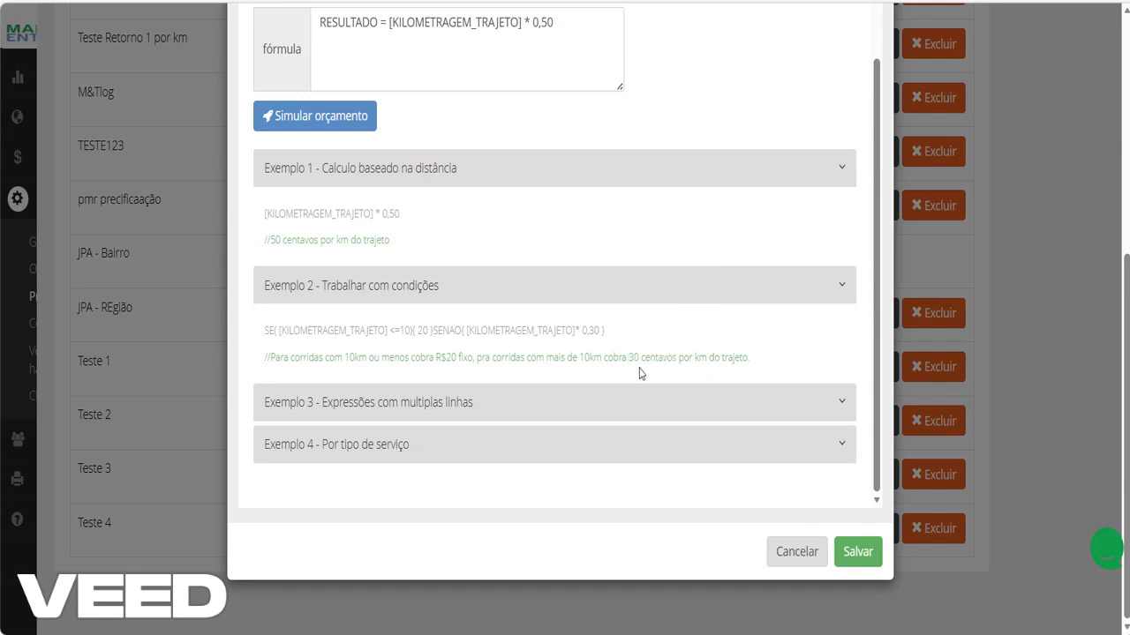
pyautogui.doubleClick(580, 358)
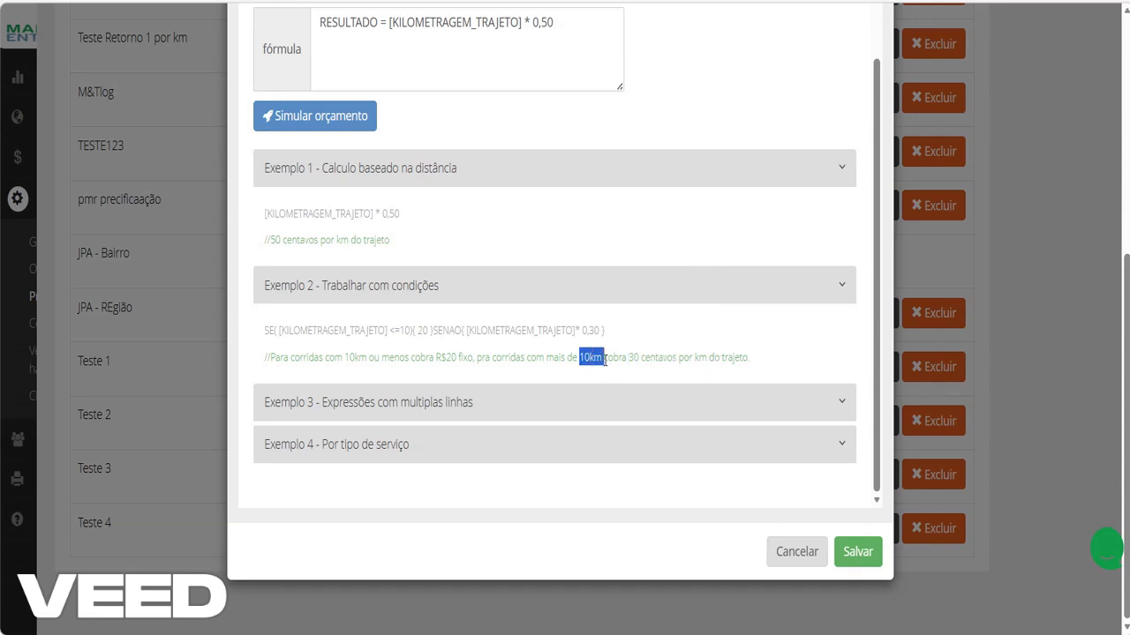
# Step: Expand Exemplo 3 - Expressões com multiplas linhas and examine the RESULTADO assignment in its first line
pyautogui.click(497, 401)
pyautogui.scroll(-2, 496, 400)
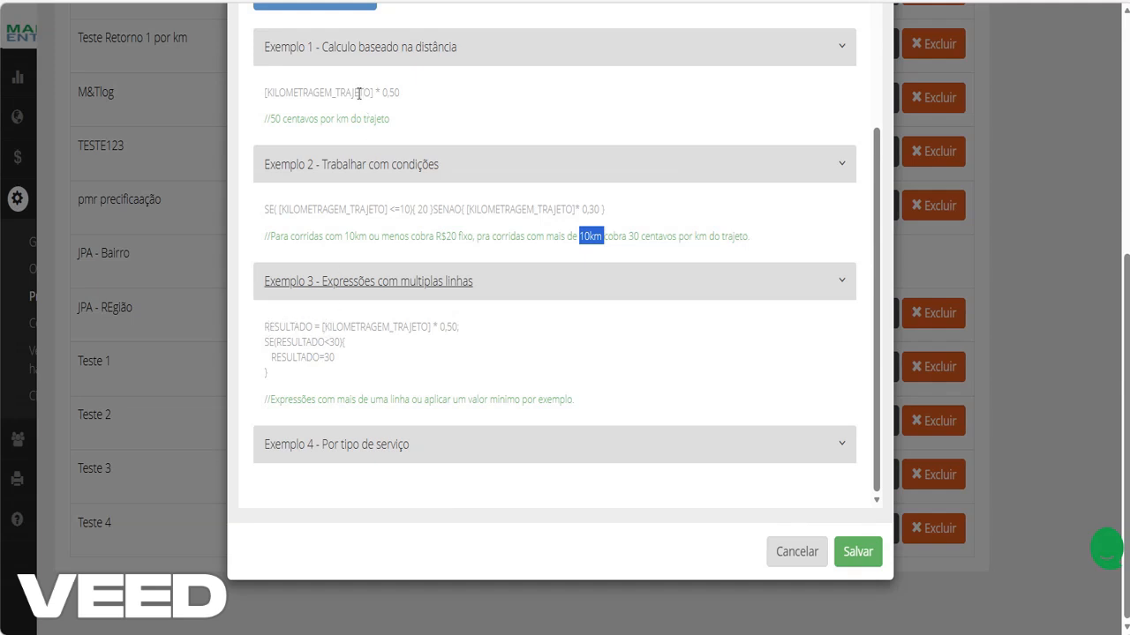
pyautogui.moveTo(266, 330); pyautogui.dragTo(362, 342)
pyautogui.click(432, 331)
pyautogui.click(338, 354)
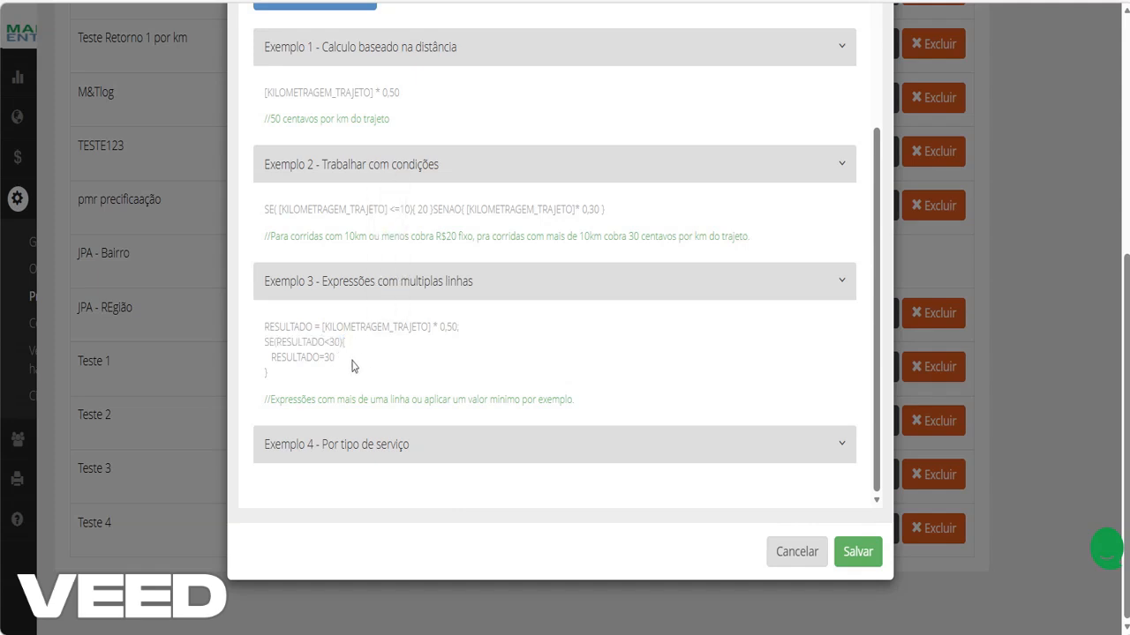
# Step: Examine Exemplo 3's SE(RESULTADO<30) minimum-value condition in relation to the [KILOMETRAGEM_TRAJETO] * 0,50 calculation
pyautogui.moveTo(340, 359); pyautogui.dragTo(266, 316)
pyautogui.click(339, 357)
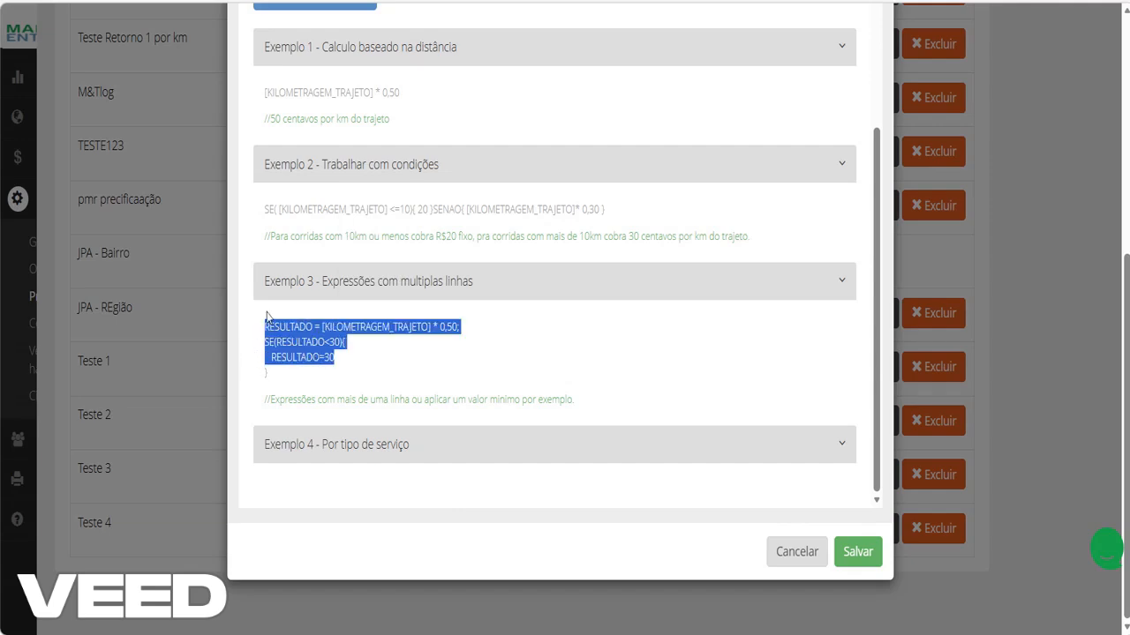
pyautogui.click(324, 365)
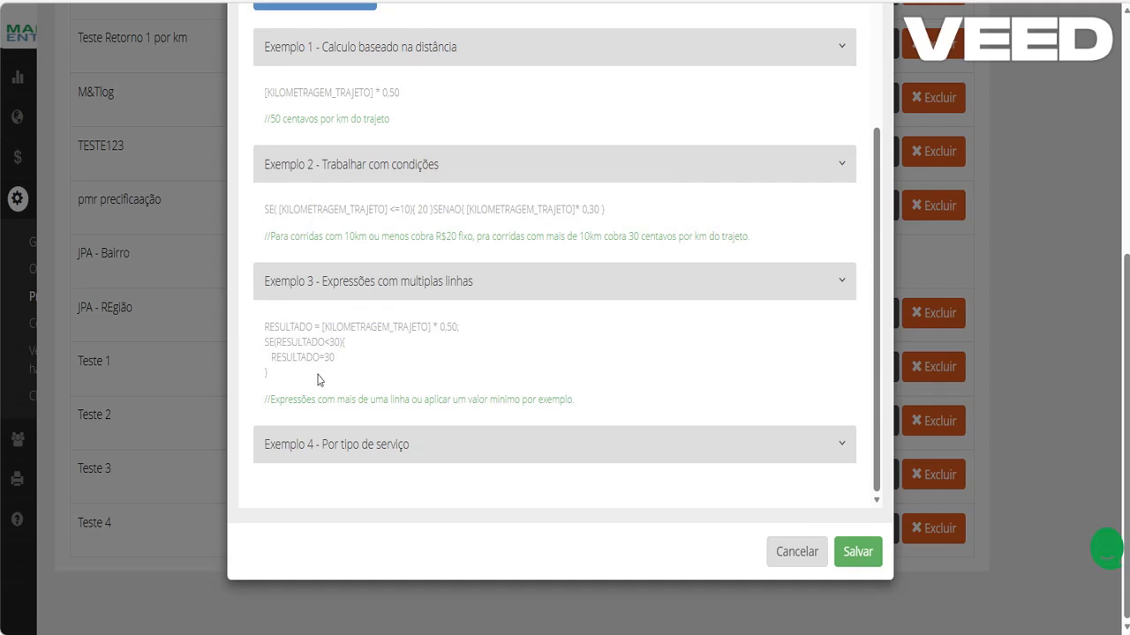
pyautogui.moveTo(330, 346); pyautogui.dragTo(340, 347)
pyautogui.click(428, 363)
pyautogui.moveTo(322, 329); pyautogui.dragTo(457, 330)
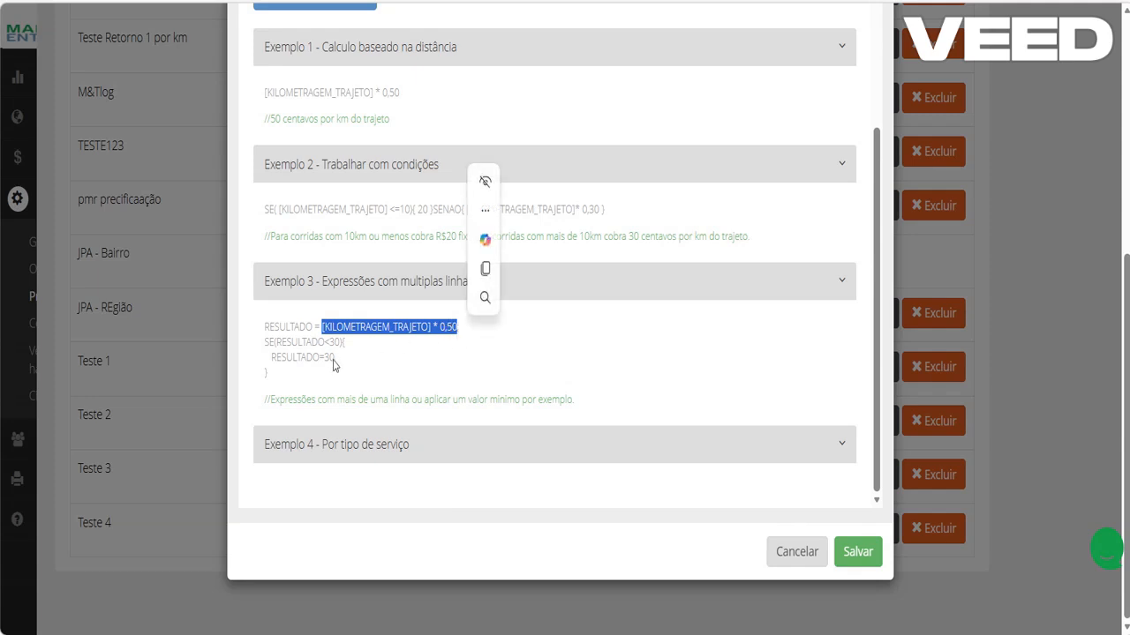
# Step: Examine the [KILOMETRAGEM_TRAJETO] * 0,50 calculation assigned to RESULTADO in Exemplo 3
pyautogui.click(330, 327)
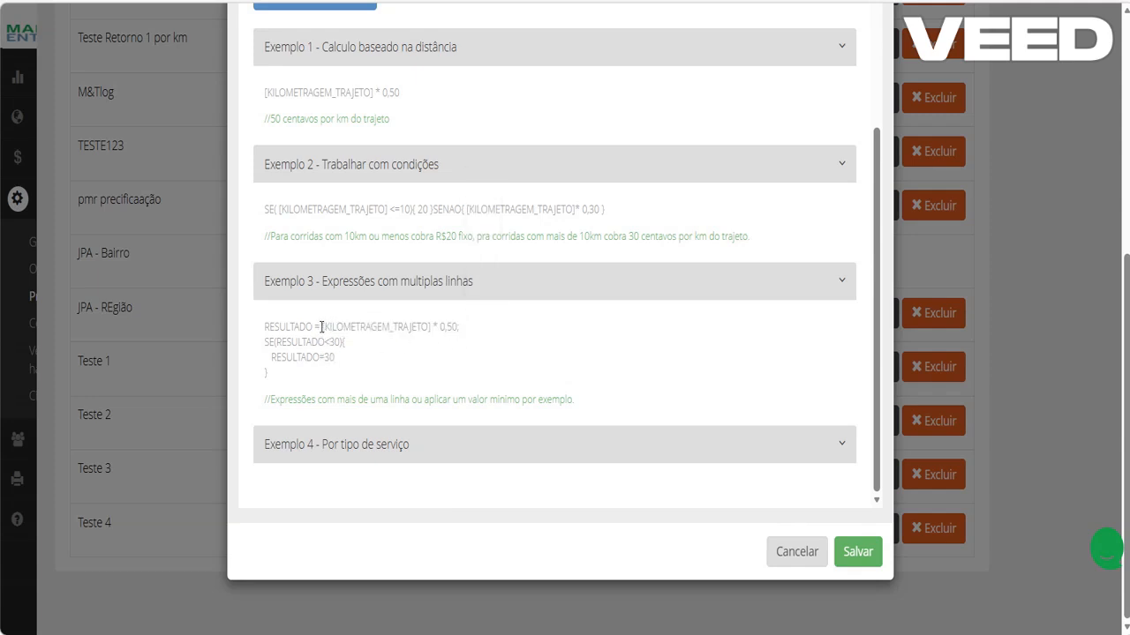
pyautogui.moveTo(322, 326); pyautogui.dragTo(458, 328)
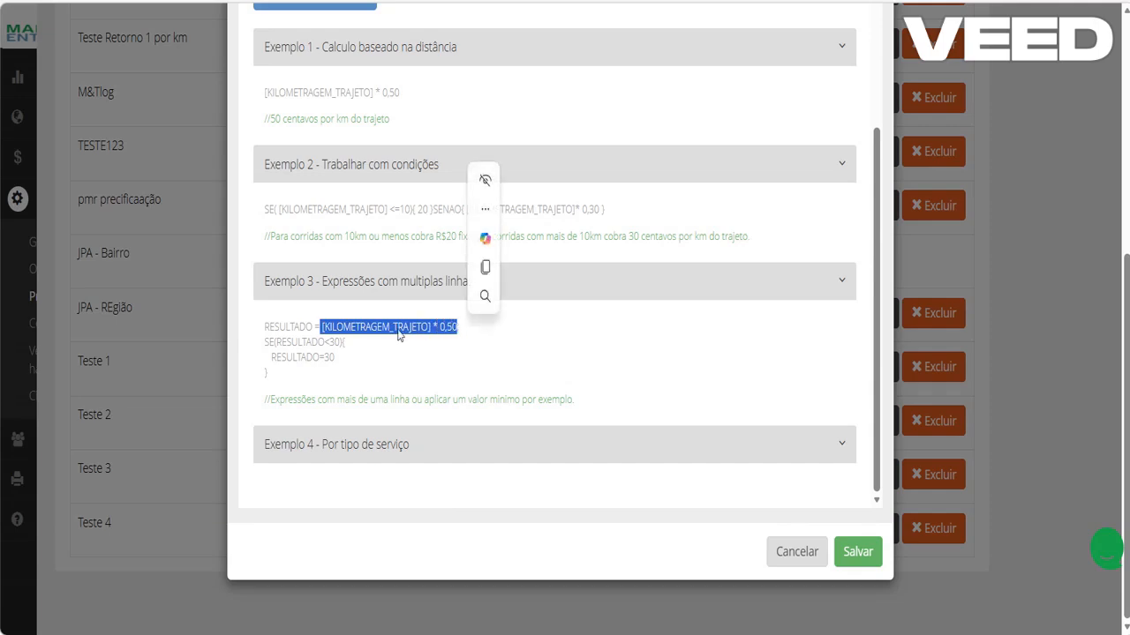
pyautogui.click(327, 327)
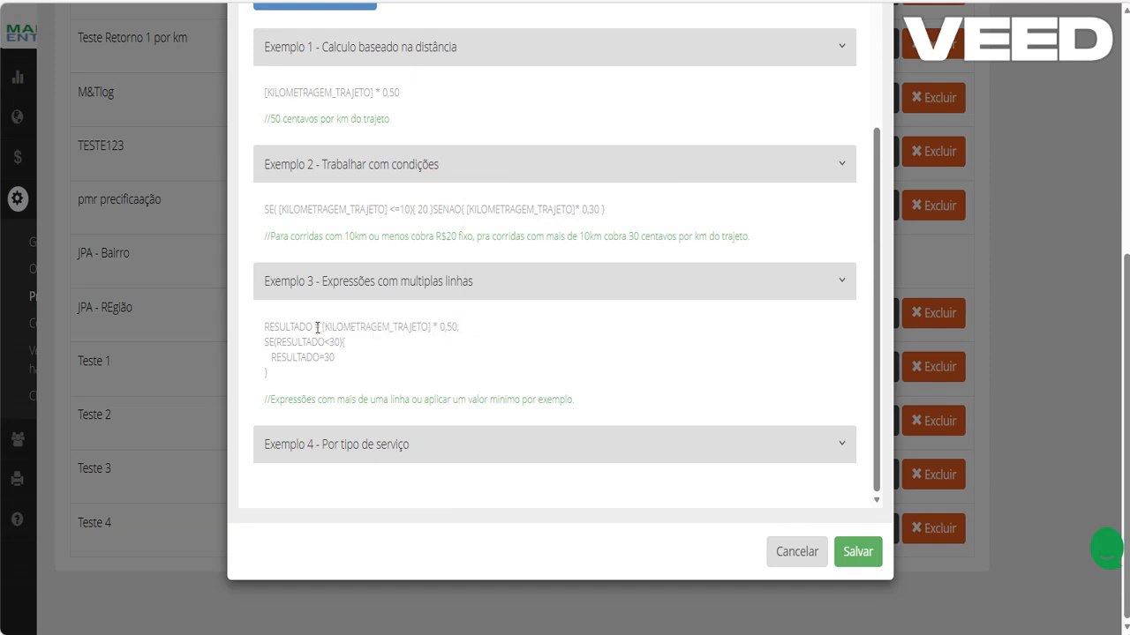
pyautogui.moveTo(321, 328); pyautogui.dragTo(431, 330)
# Step: Expand Exemplo 4 - Por tipo de serviço and examine its condition on the MOTOBOY service type
pyautogui.click(430, 450)
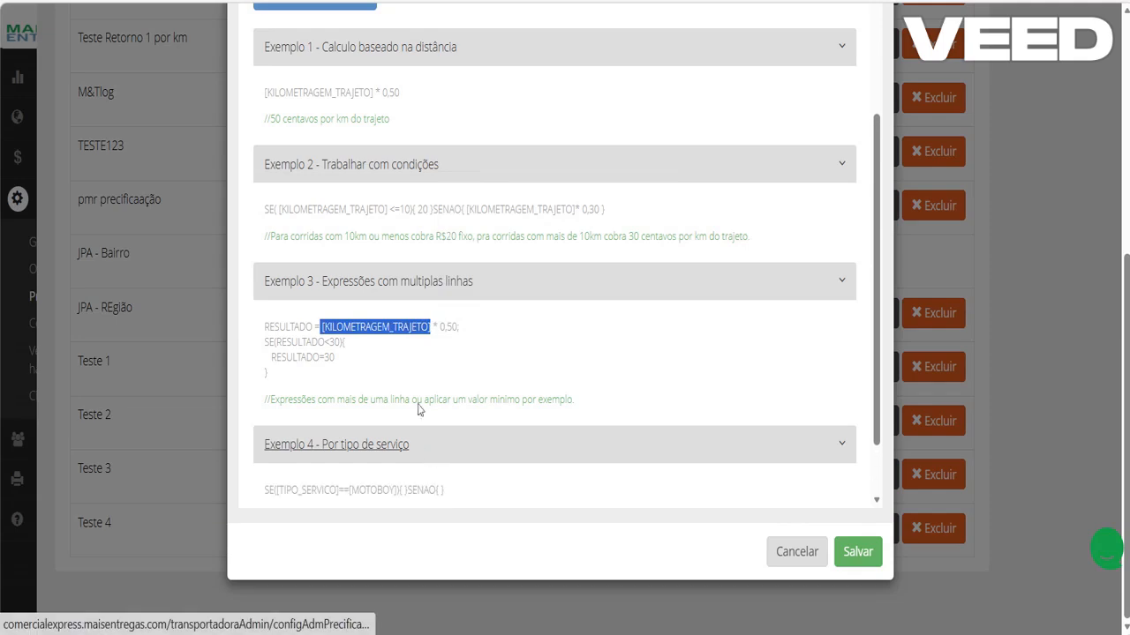
pyautogui.scroll(-1, 419, 408)
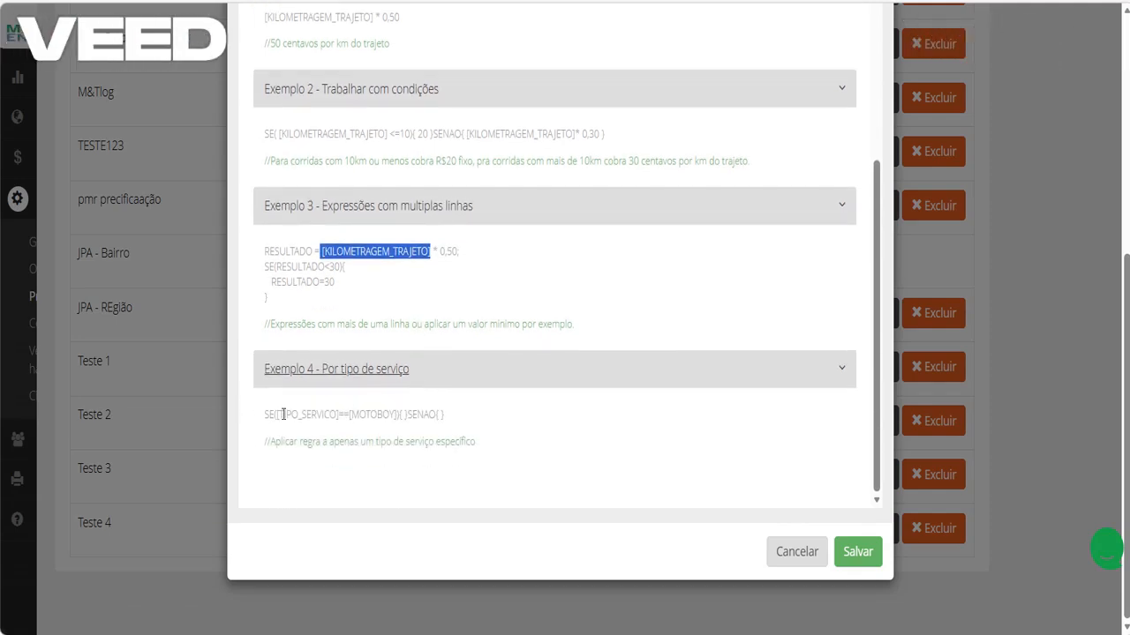
# Step: Review Teste 1's formula RESULTADO = [KILOMETRAGEM_TRAJETO] * 0,50 and close the pricing without saving
pyautogui.scroll(2, 371, 442)
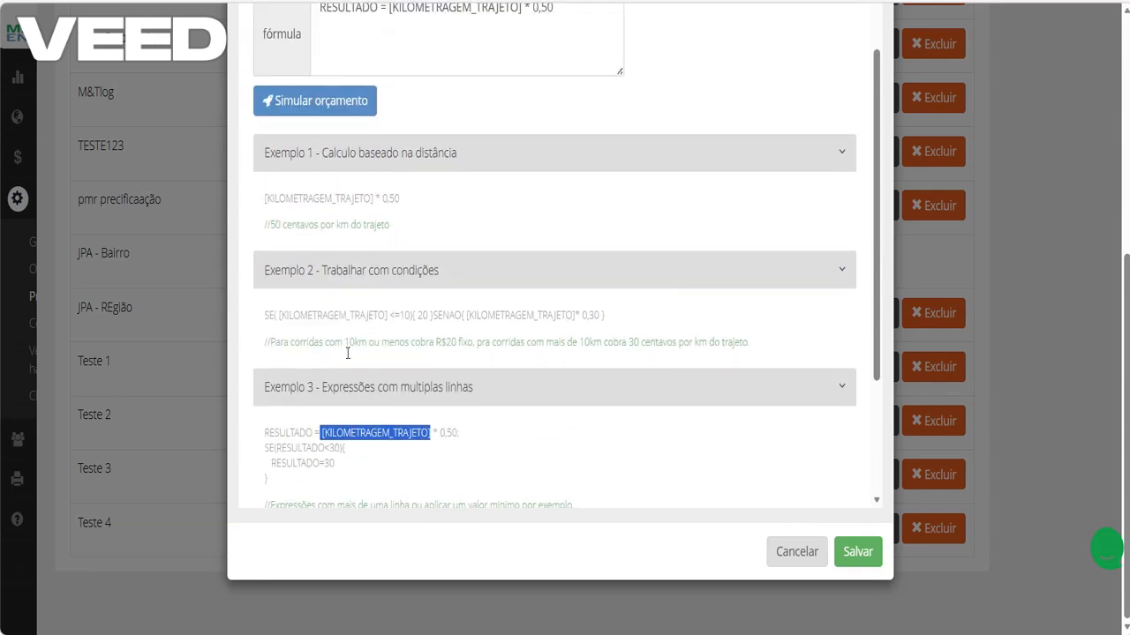
pyautogui.scroll(1, 376, 300)
pyautogui.scroll(2, 432, 298)
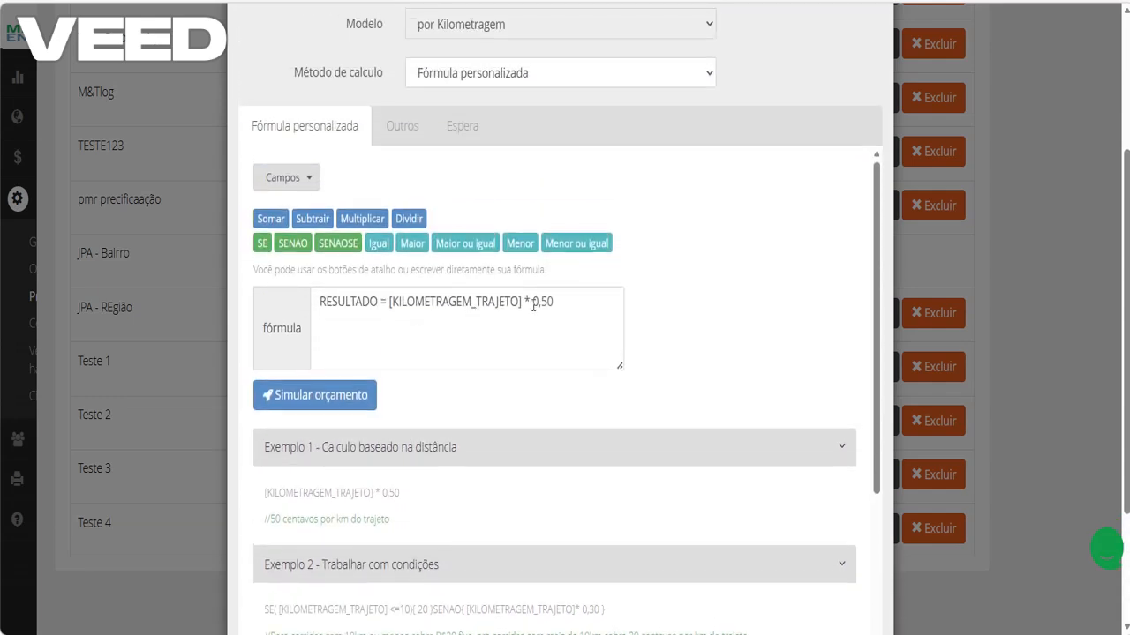
pyautogui.moveTo(575, 300); pyautogui.dragTo(301, 316)
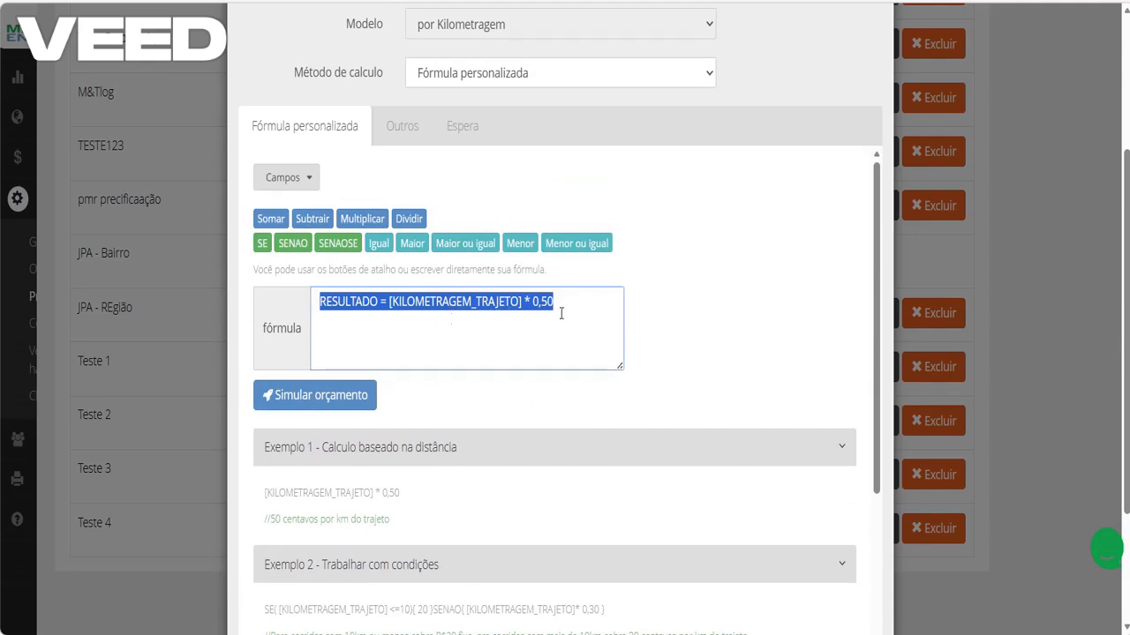
pyautogui.scroll(3, 366, 320)
pyautogui.click(874, 84)
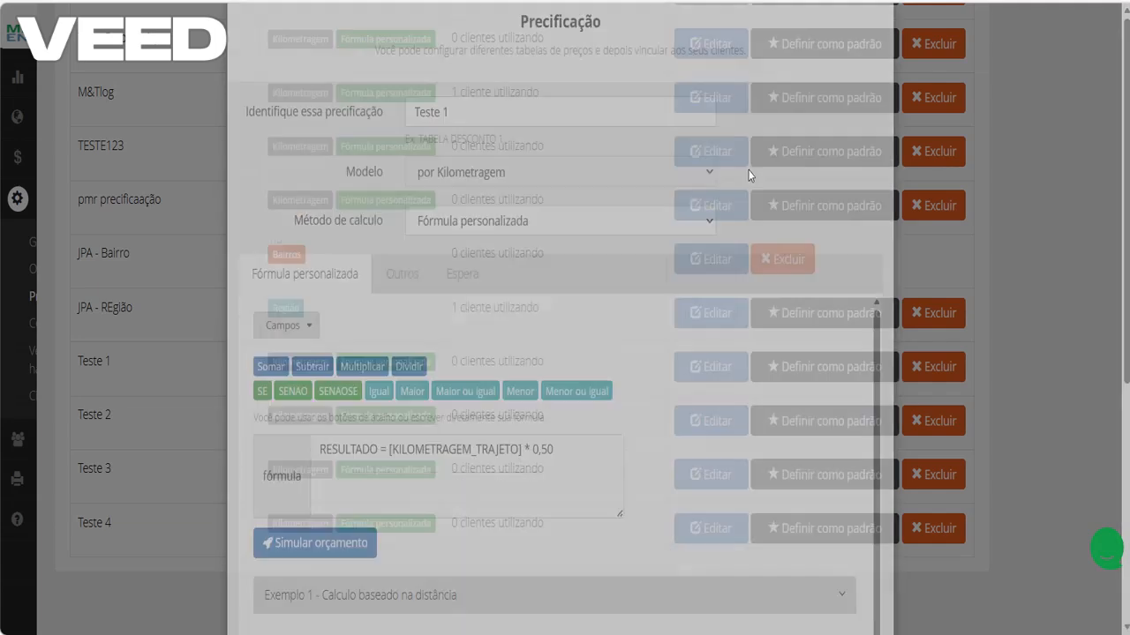
# Step: Open the Teste 4 pricing, examine its fixed-value formula RESULTADO = 1, and close it without saving
pyautogui.click(828, 528)
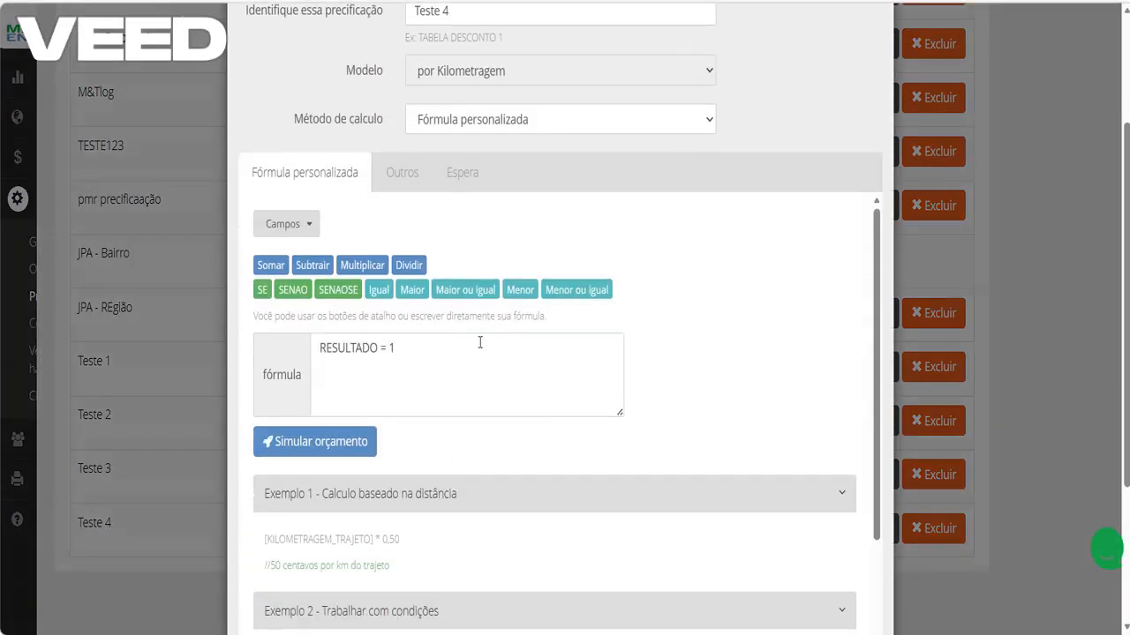
pyautogui.moveTo(412, 353); pyautogui.dragTo(310, 359)
pyautogui.click(431, 356)
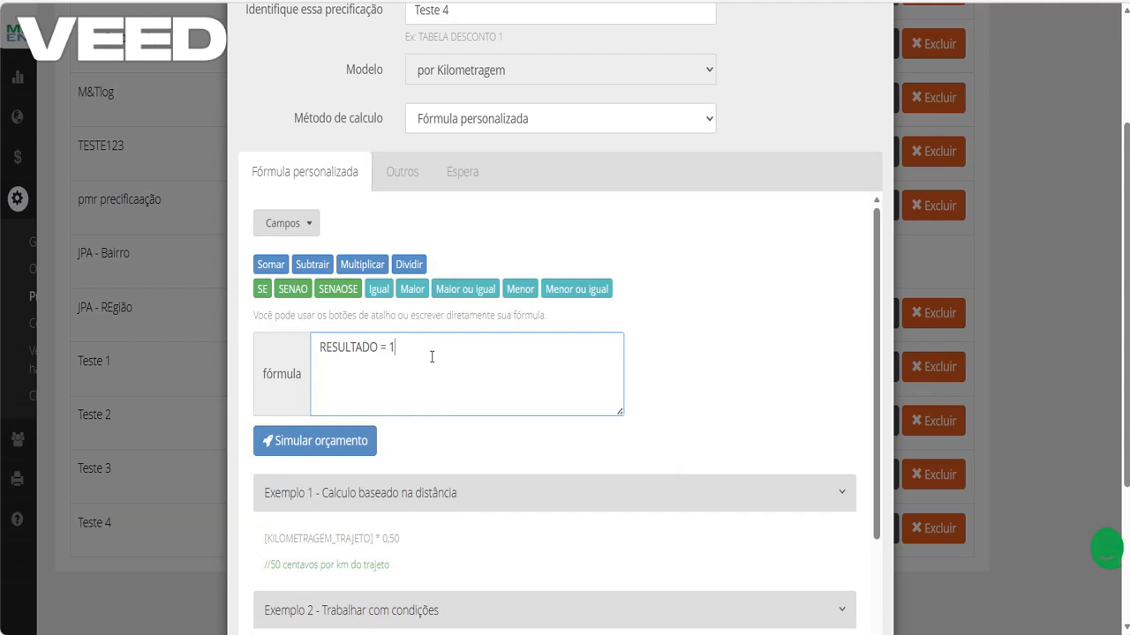
pyautogui.moveTo(432, 357); pyautogui.dragTo(319, 354)
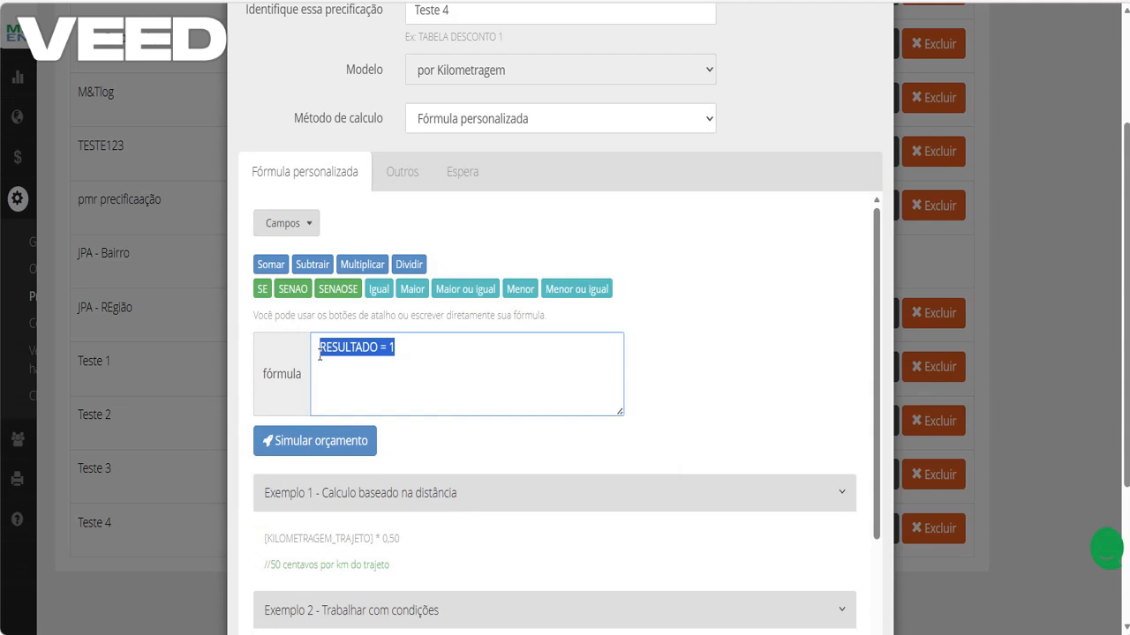
pyautogui.click(427, 353)
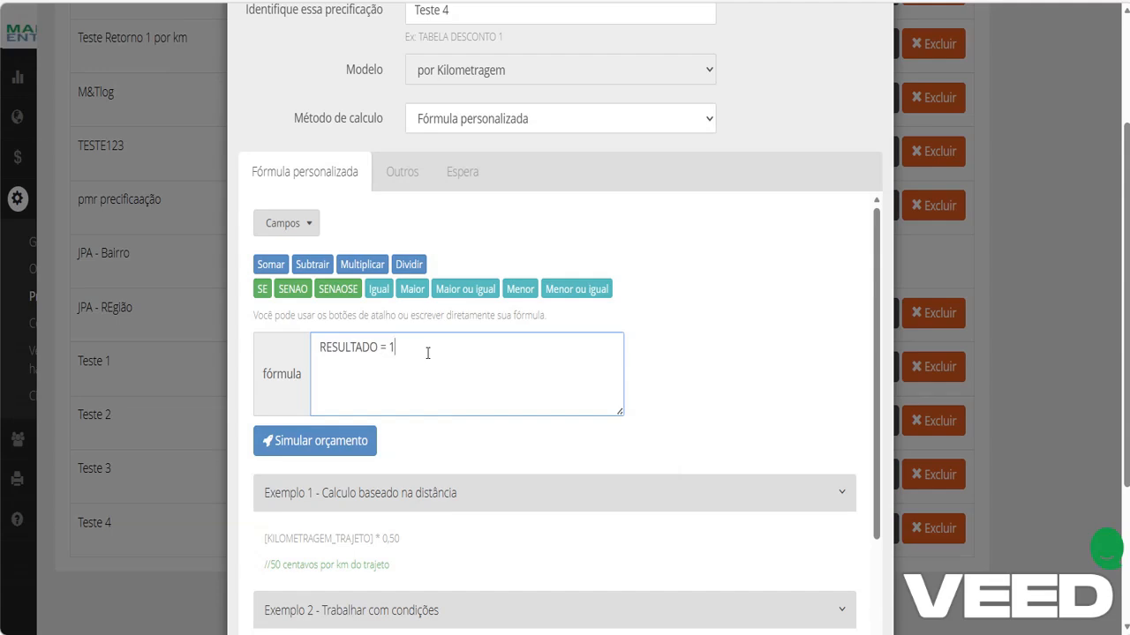
pyautogui.scroll(3, 427, 353)
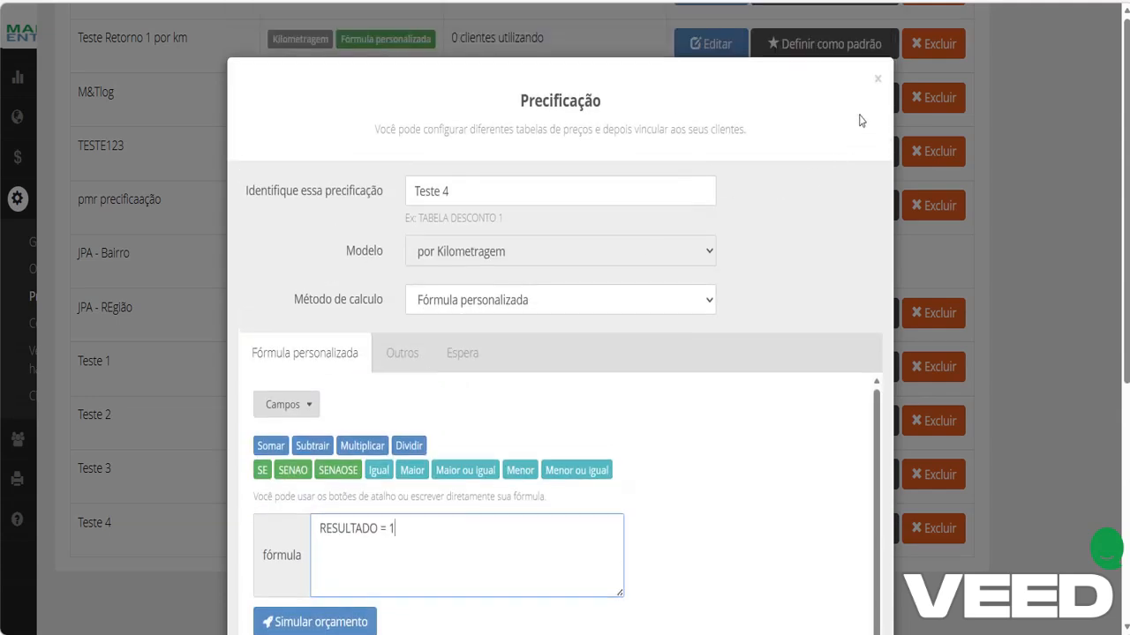
pyautogui.click(877, 81)
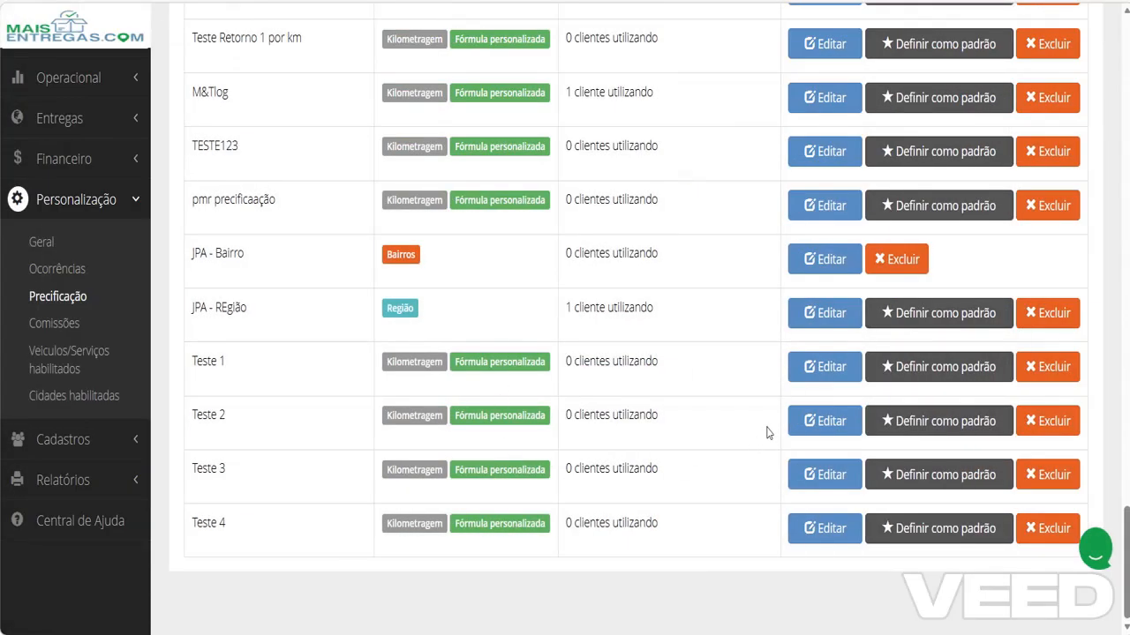
# Step: Open the Teste 2 pricing and enlarge its formula box to read the VAR_A distance conditions
pyautogui.click(799, 420)
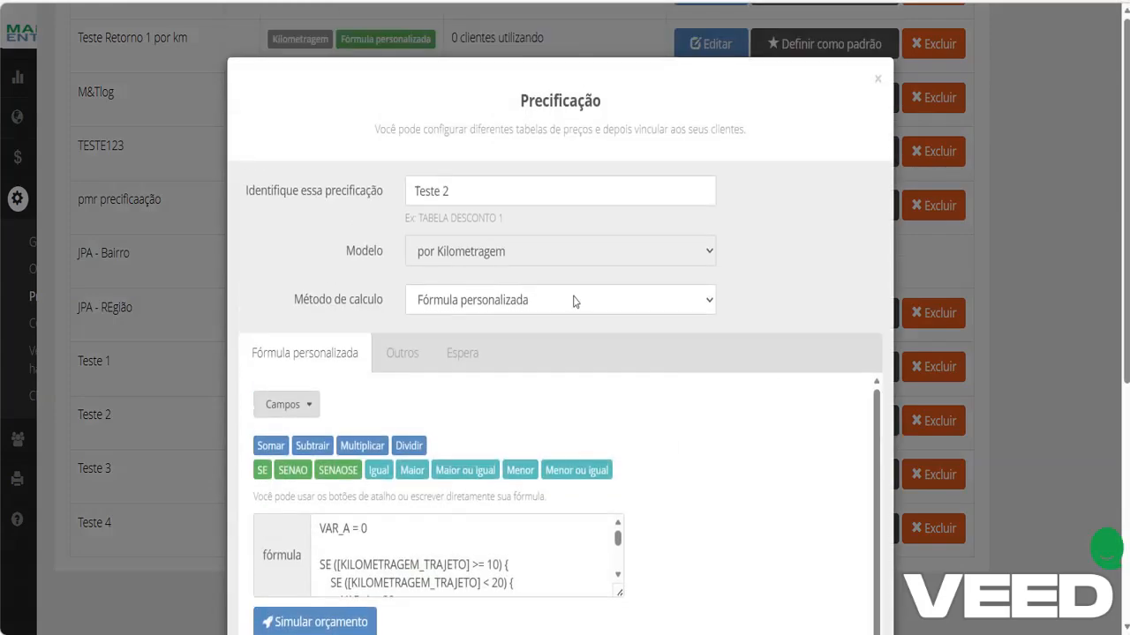
pyautogui.scroll(-3, 670, 402)
pyautogui.scroll(2, 670, 410)
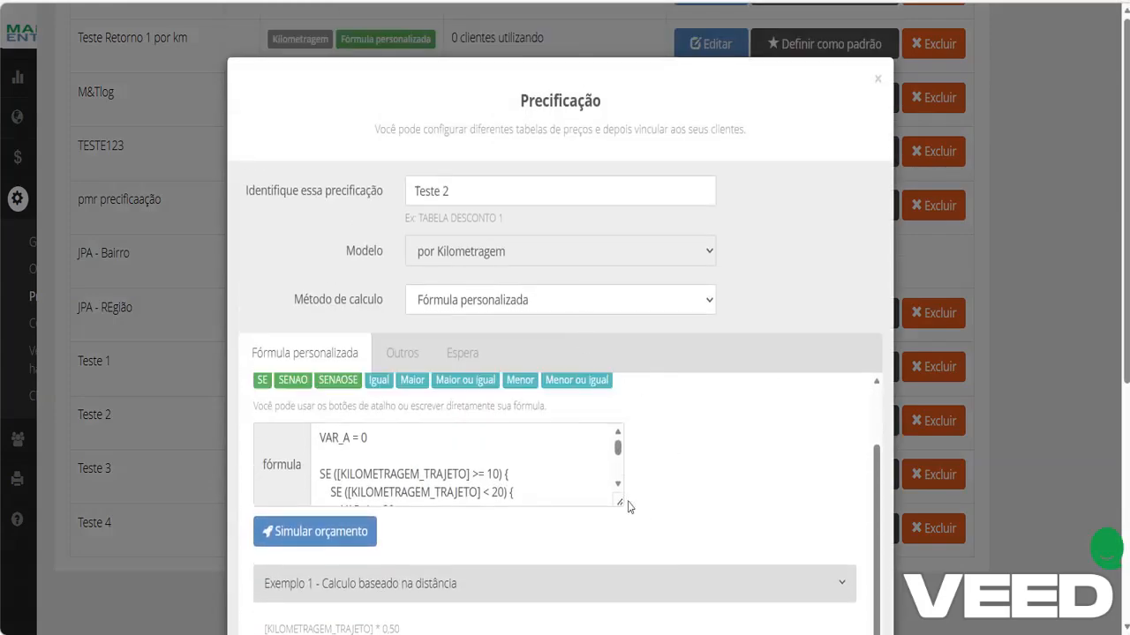
pyautogui.moveTo(620, 504); pyautogui.dragTo(675, 634)
pyautogui.scroll(-1, 711, 497)
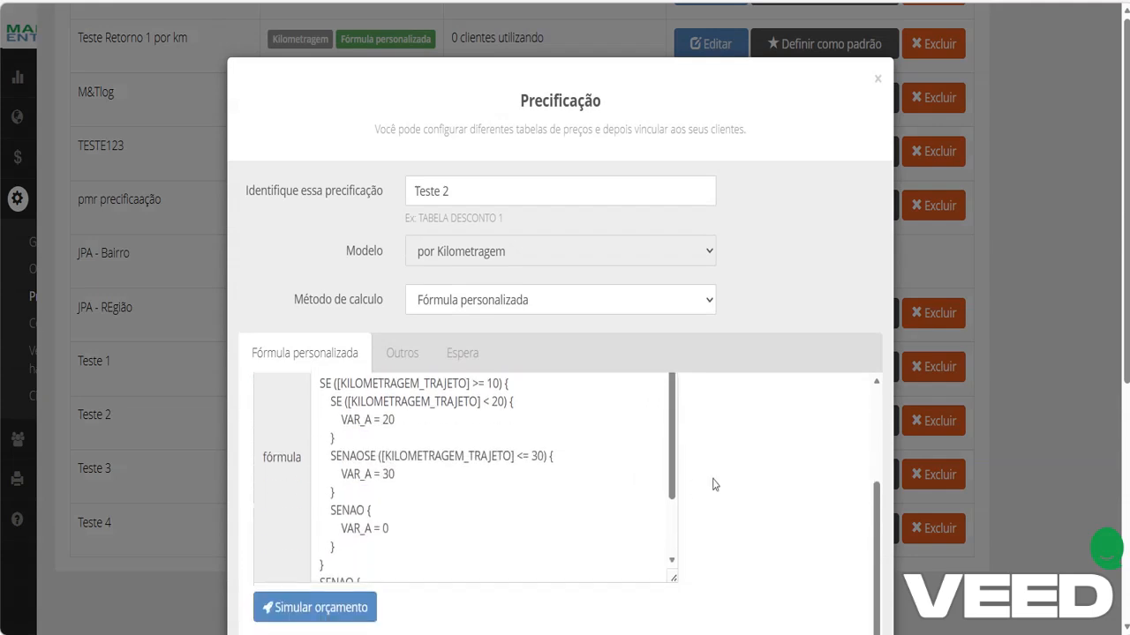
pyautogui.scroll(1, 440, 466)
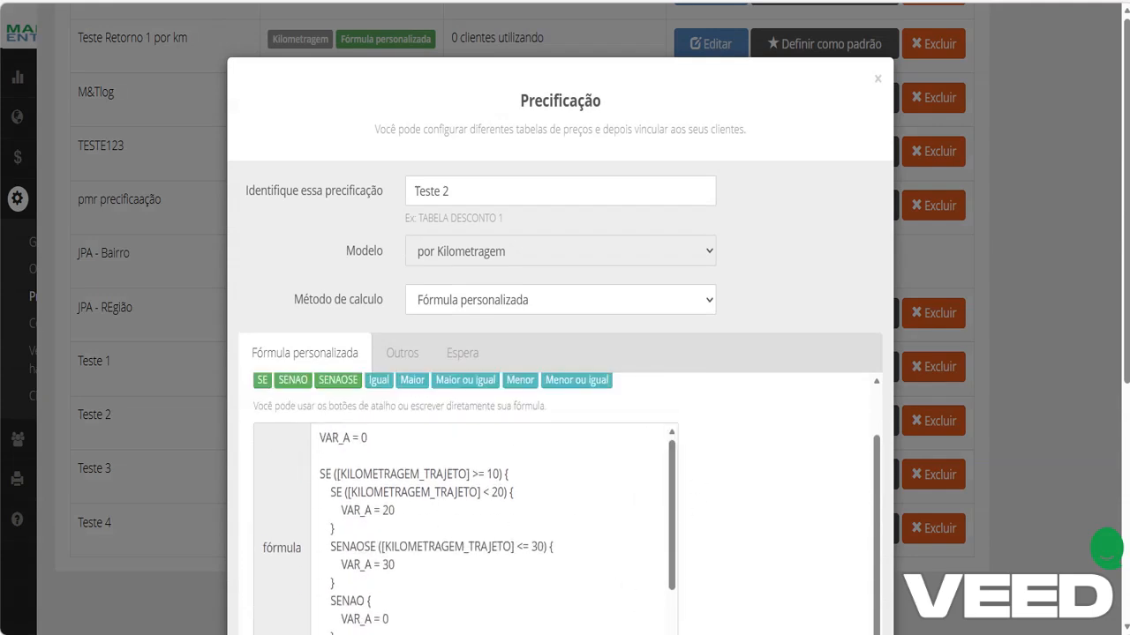
# Step: Switch to the Faixa de KM notes in Notepad, examine the 10 ~ 20 KM and 20 ~ 30 KM price ranges, and minimize the window
pyautogui.click(665, 634)
pyautogui.hotkey('alt', 'Tab')
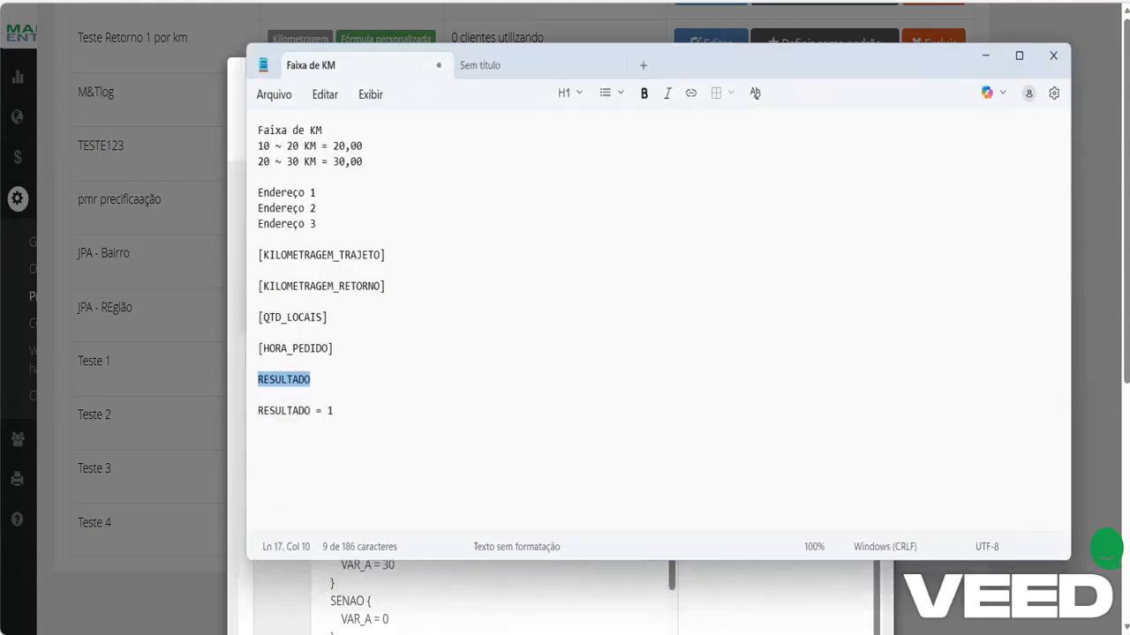
pyautogui.click(301, 165)
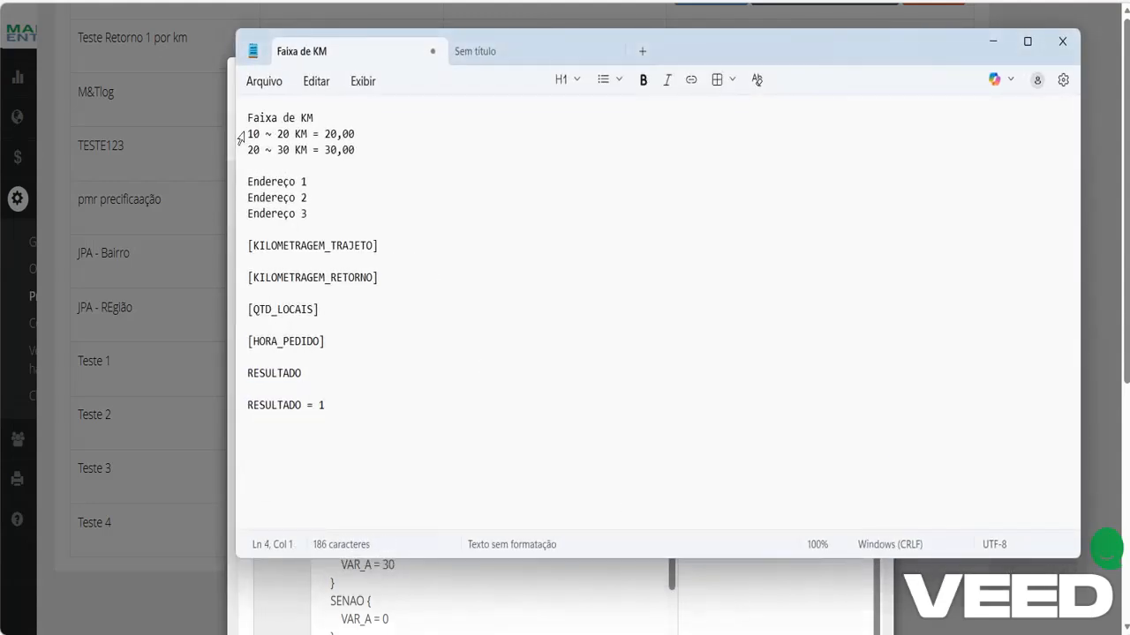
pyautogui.click(242, 120)
pyautogui.click(250, 133)
pyautogui.moveTo(248, 150); pyautogui.dragTo(546, 161)
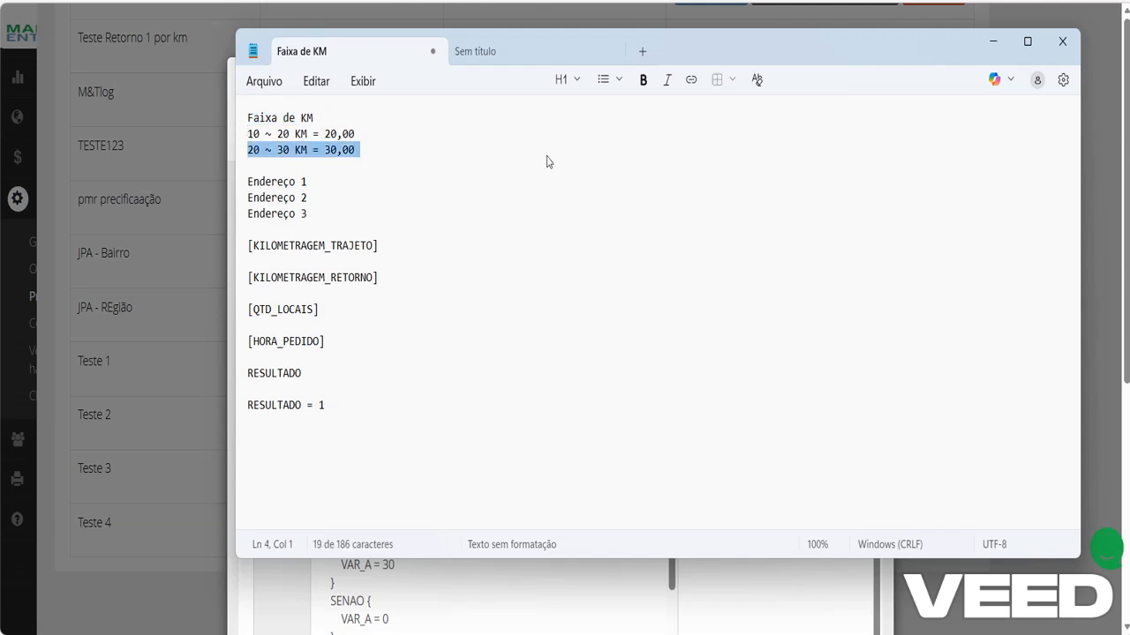
pyautogui.click(992, 42)
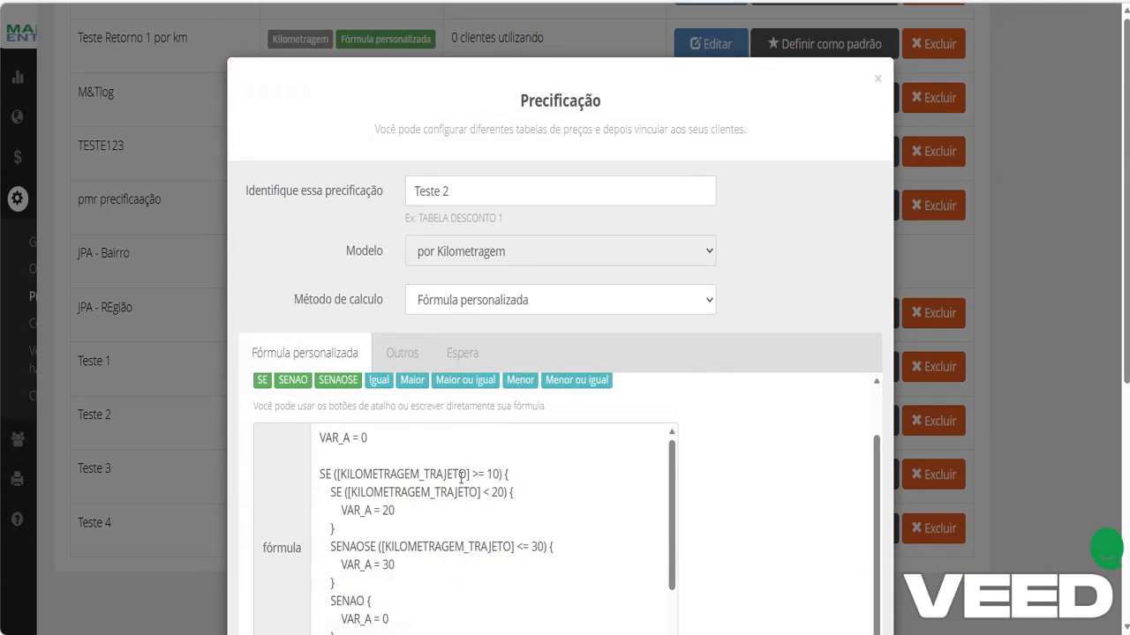
# Step: Examine Teste 2's nested SE, SENAOSE and SENAO conditions through RESULTADO = VAR_A, and close the pricing without saving
pyautogui.scroll(-2, 529, 495)
pyautogui.scroll(2, 628, 456)
pyautogui.scroll(-2, 805, 492)
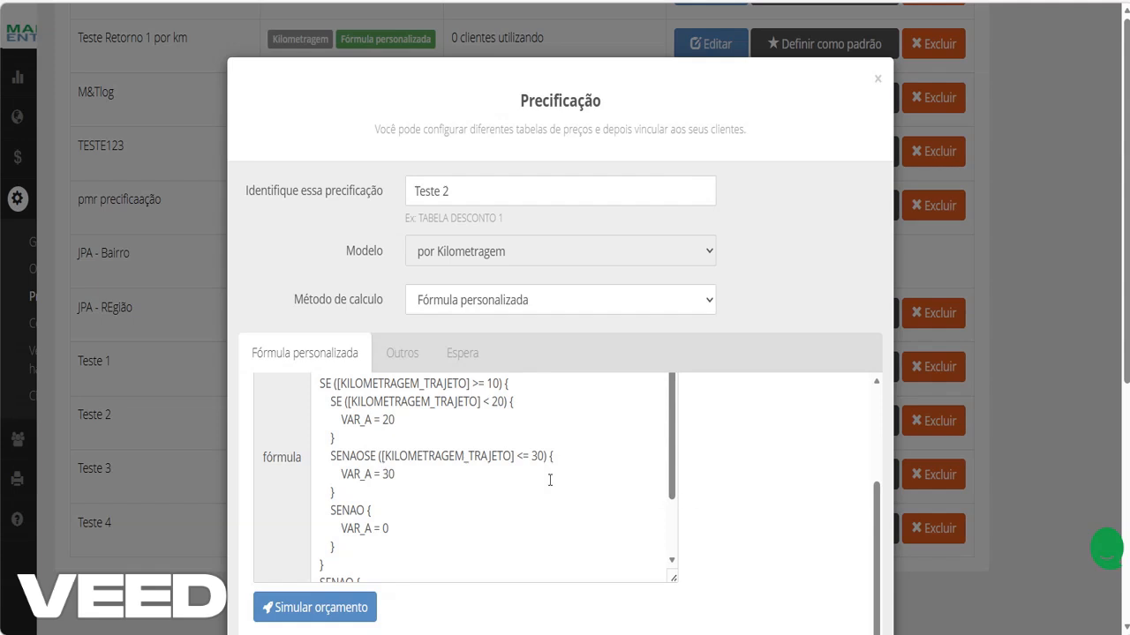
pyautogui.scroll(4, 549, 480)
pyautogui.scroll(-2, 754, 499)
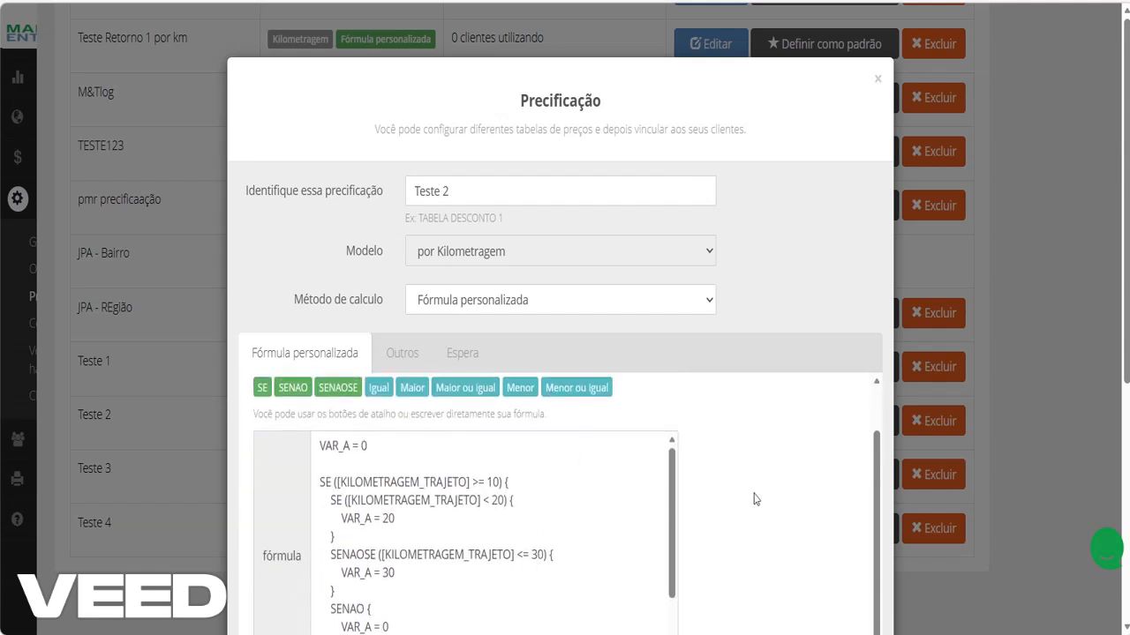
pyautogui.scroll(-2, 754, 492)
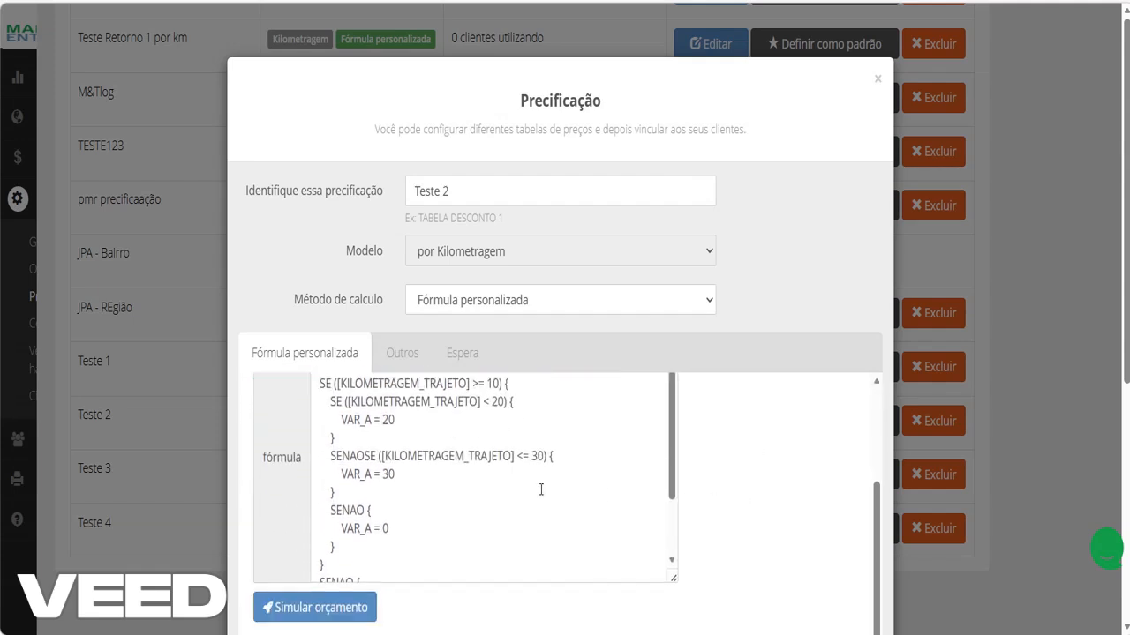
pyautogui.scroll(4, 541, 490)
pyautogui.scroll(-5, 504, 476)
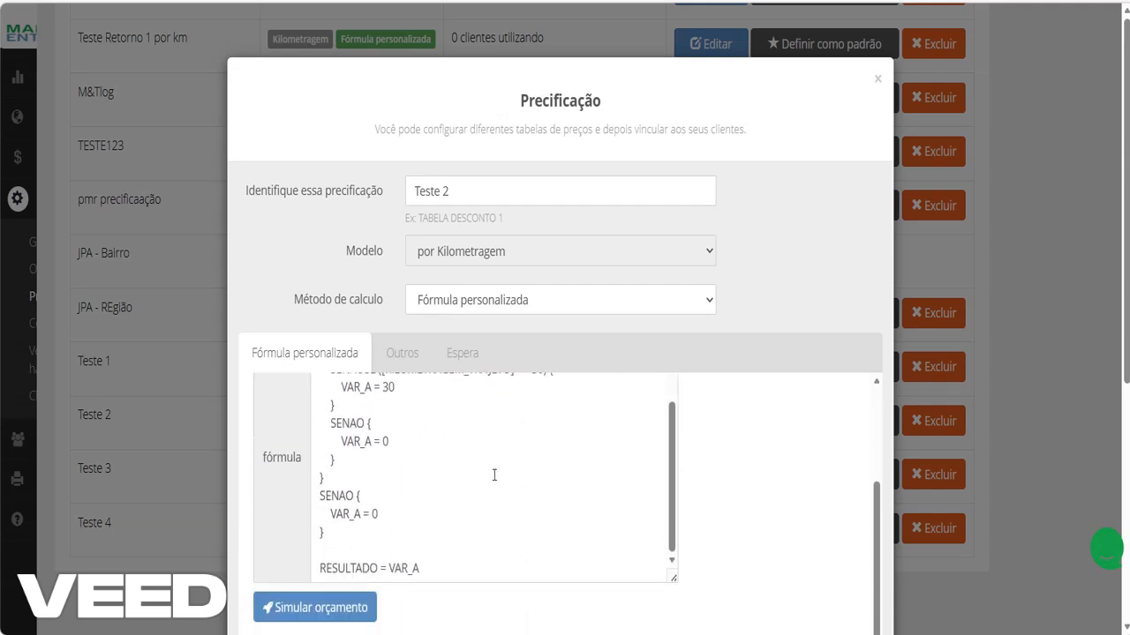
pyautogui.scroll(-4, 494, 476)
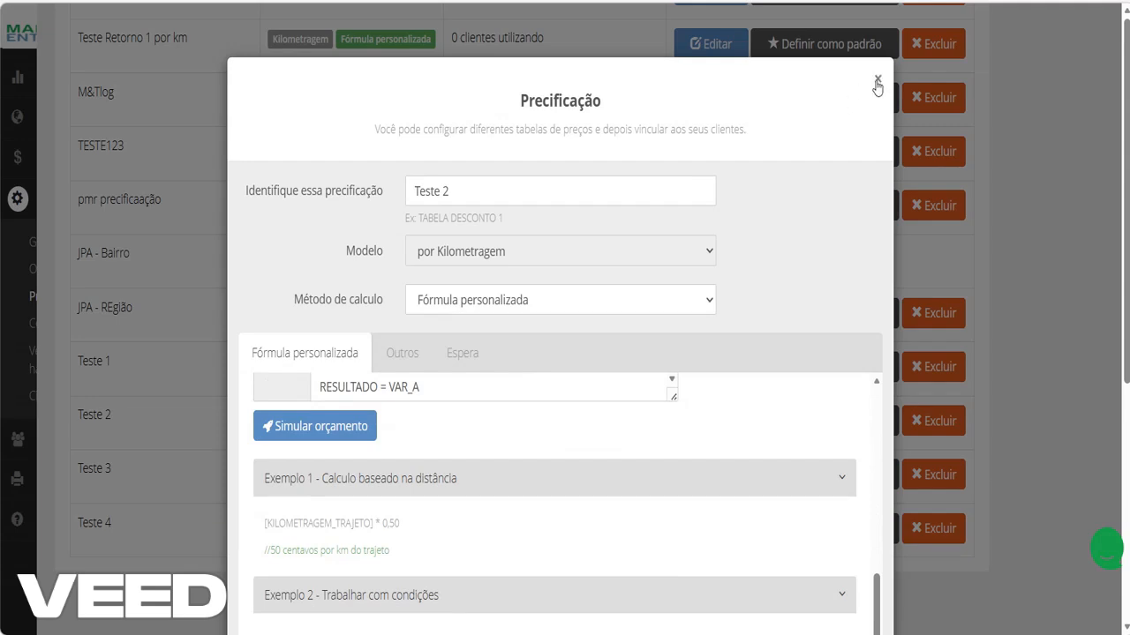
pyautogui.click(877, 82)
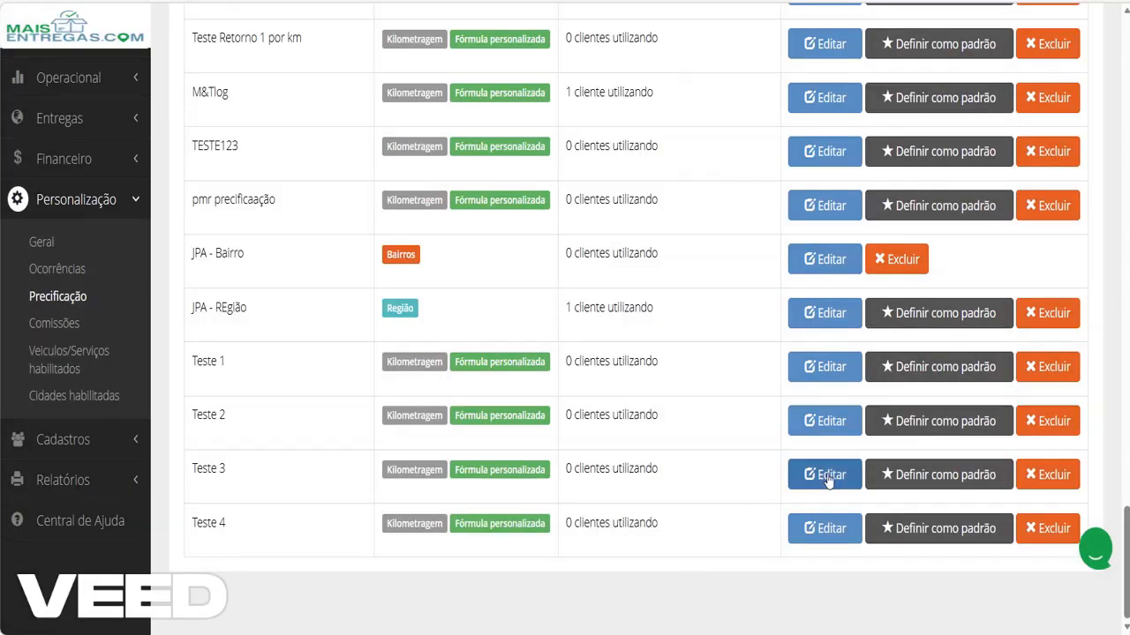
# Step: Open the Teste 3 pricing and enlarge its formula box to show more of the formula
pyautogui.click(828, 477)
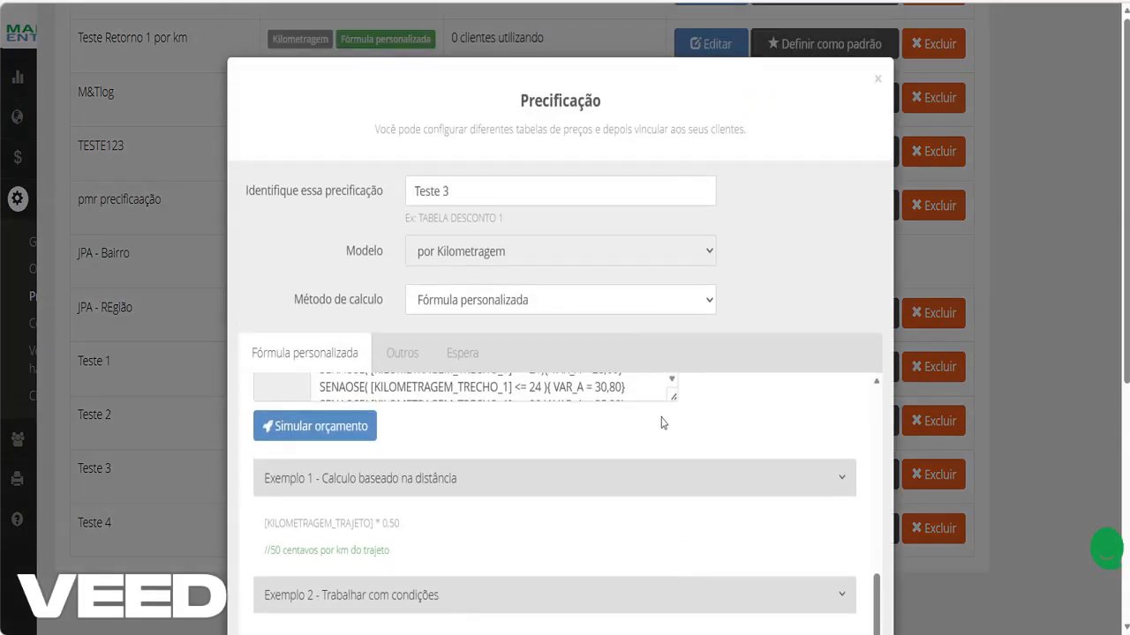
pyautogui.moveTo(672, 397); pyautogui.dragTo(765, 524)
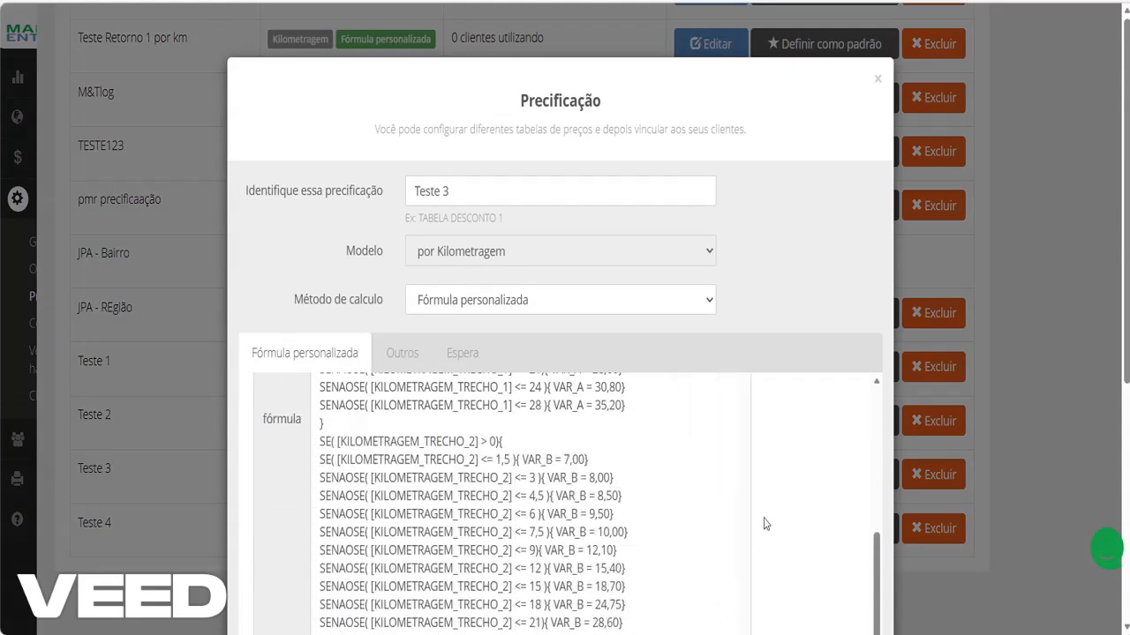
pyautogui.moveTo(877, 565); pyautogui.dragTo(869, 371)
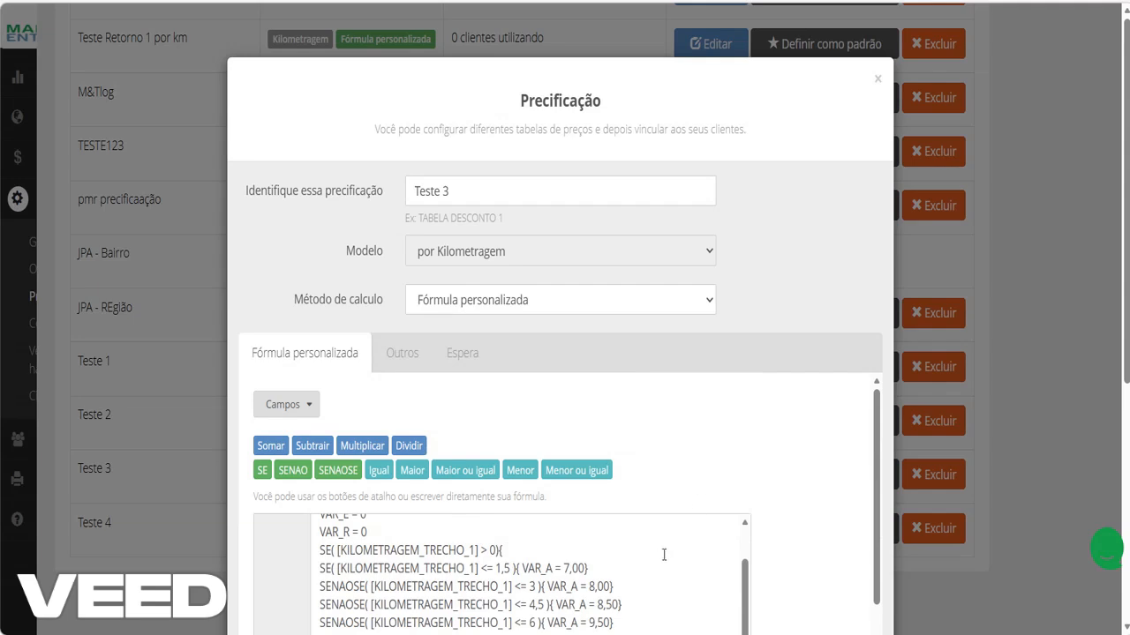
# Step: Examine Teste 3's initial variable assignments and its SE condition checking [KILOMETRAGEM_TRECHO_1] > 0
pyautogui.scroll(2, 664, 554)
pyautogui.scroll(-3, 989, 391)
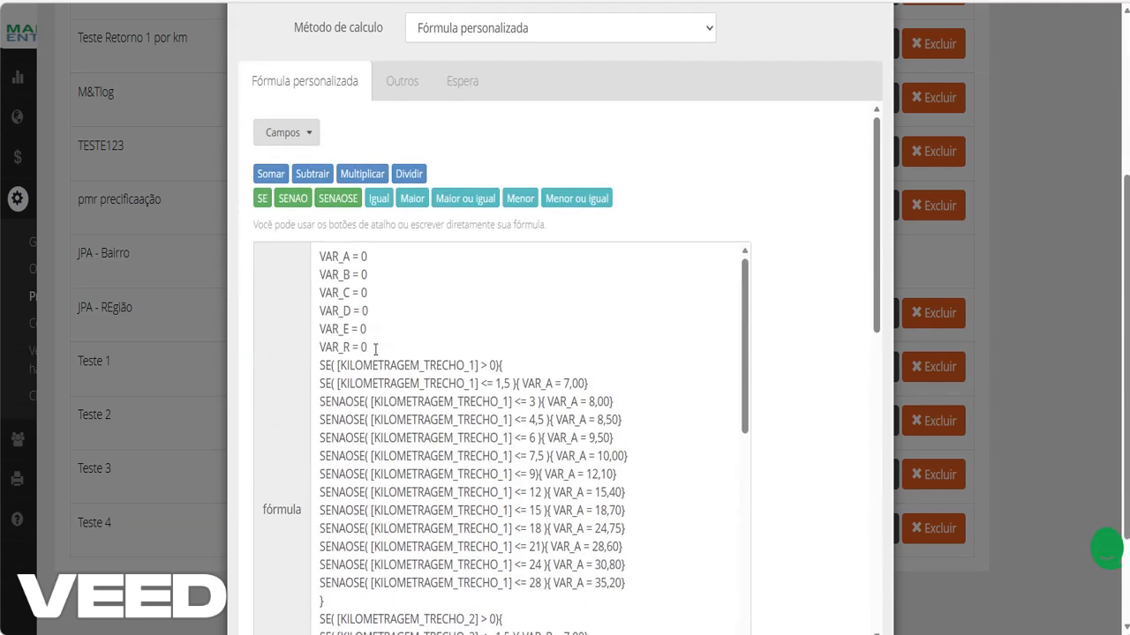
pyautogui.scroll(-1, 375, 349)
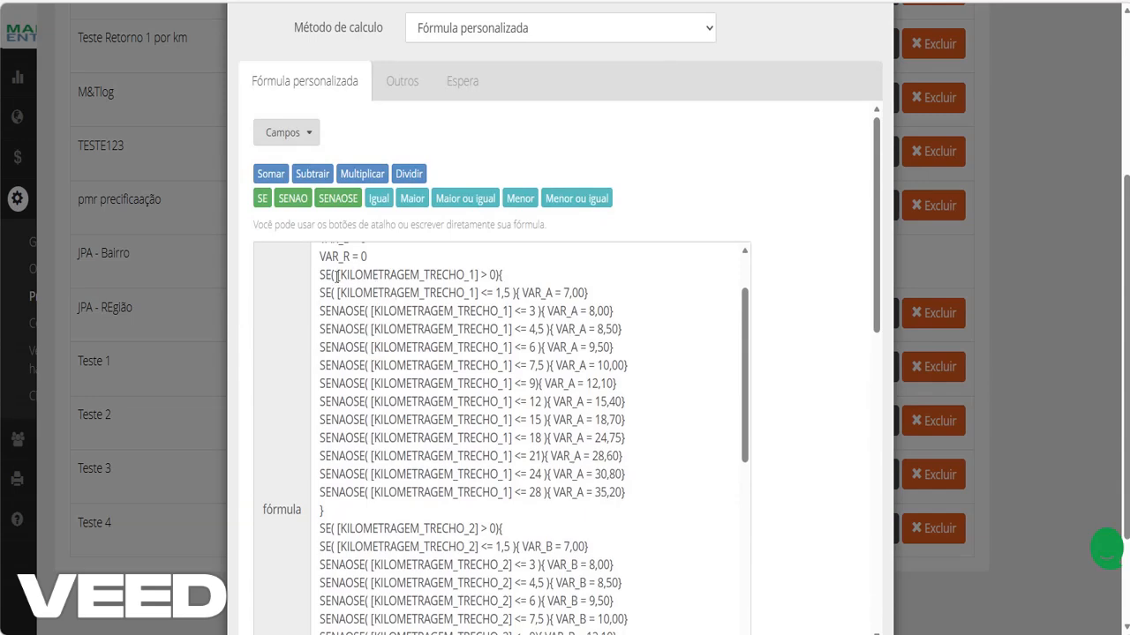
pyautogui.moveTo(336, 276); pyautogui.dragTo(503, 278)
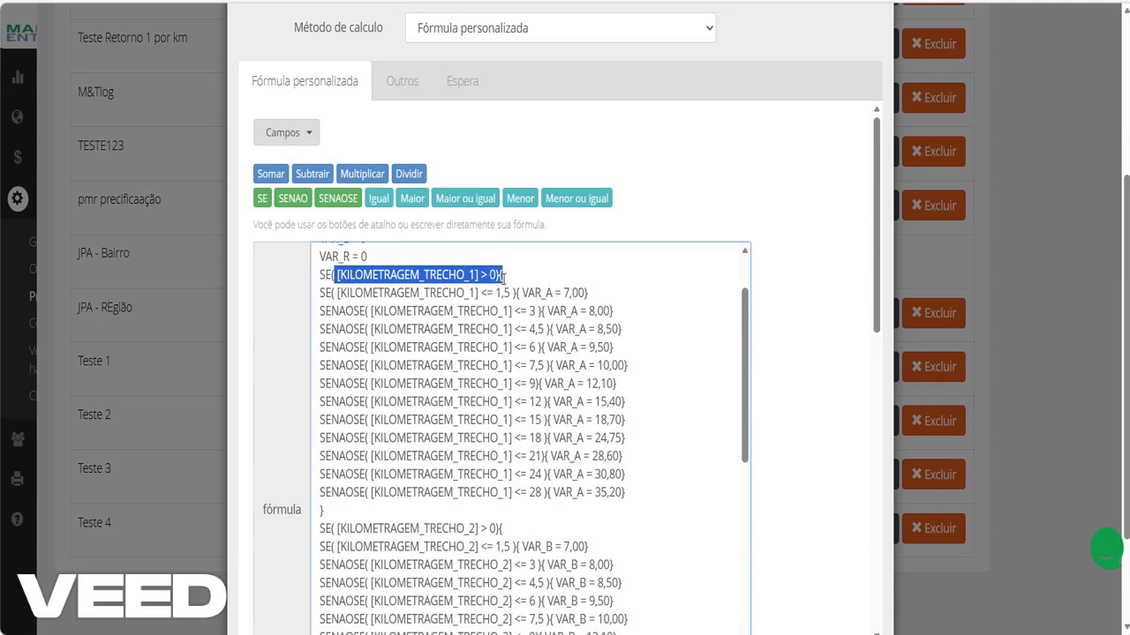
# Step: Examine Teste 3's [KILOMETRAGEM_TRECHO_1] price tiers that assign VAR_A, including the 1,5, 3 and 18 km limits
pyautogui.click(497, 329)
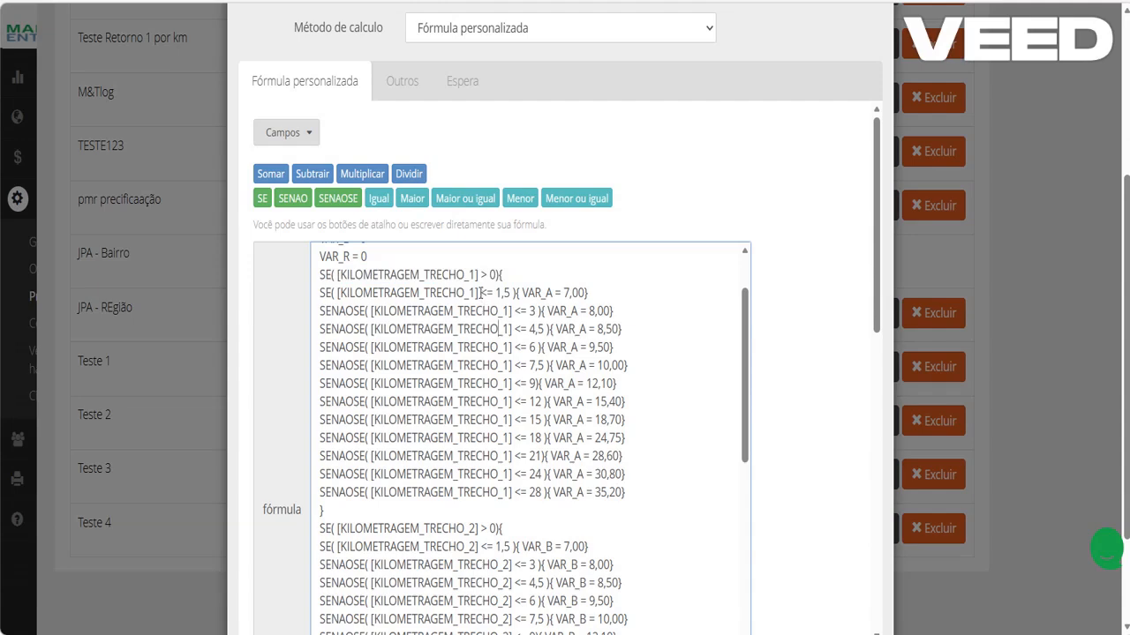
pyautogui.moveTo(480, 292); pyautogui.dragTo(586, 292)
pyautogui.click(532, 314)
pyautogui.moveTo(577, 311); pyautogui.dragTo(615, 315)
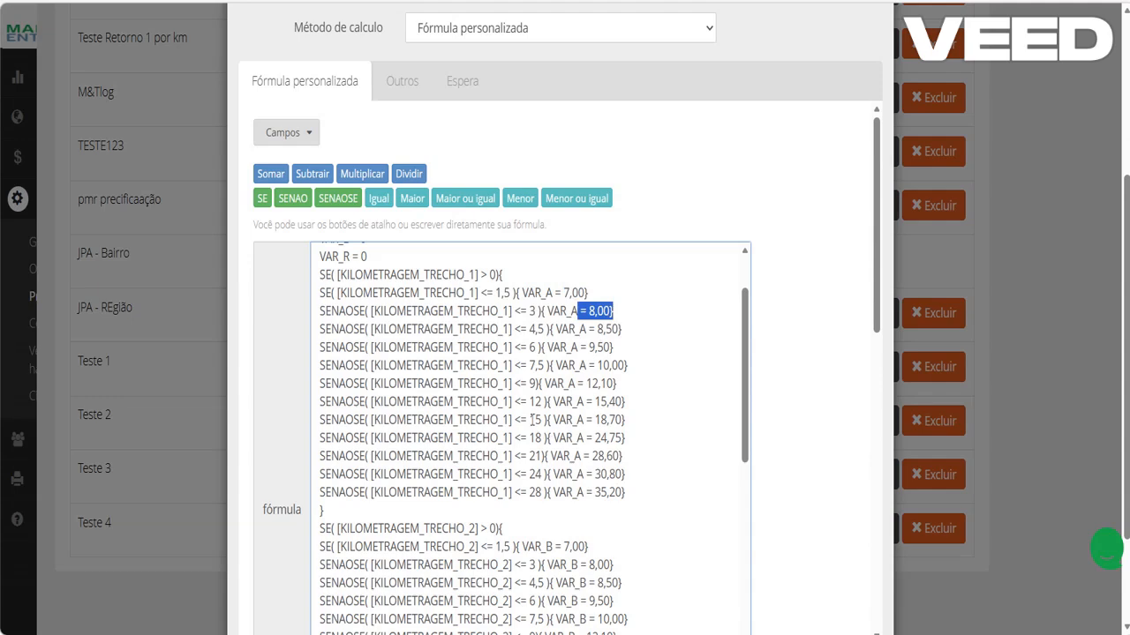
pyautogui.click(527, 443)
pyautogui.moveTo(527, 443); pyautogui.dragTo(627, 439)
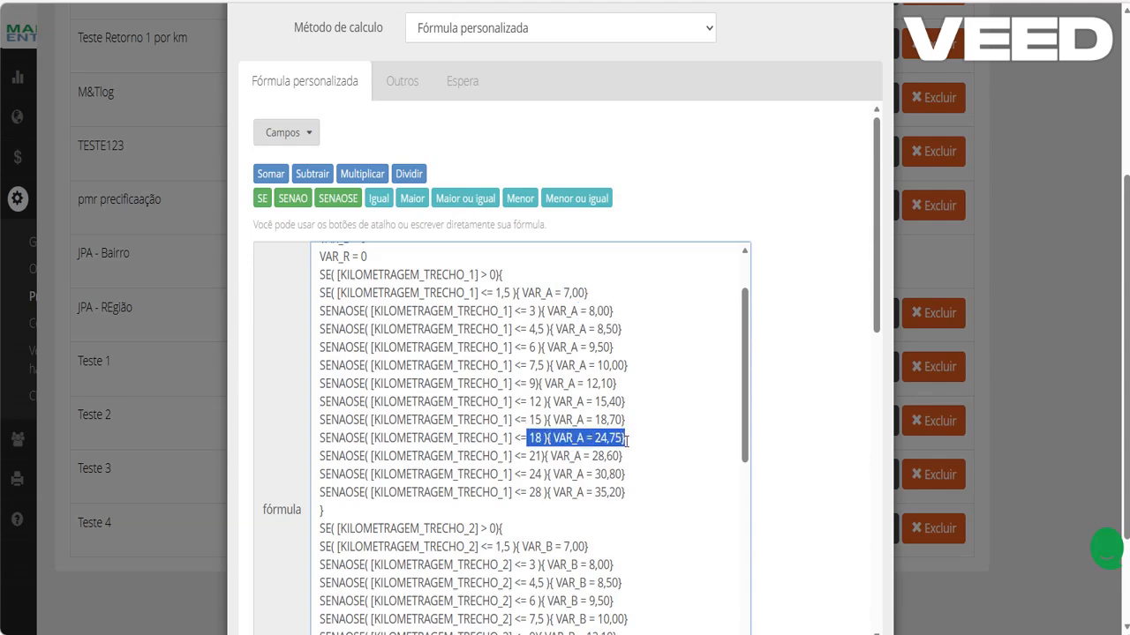
pyautogui.click(505, 436)
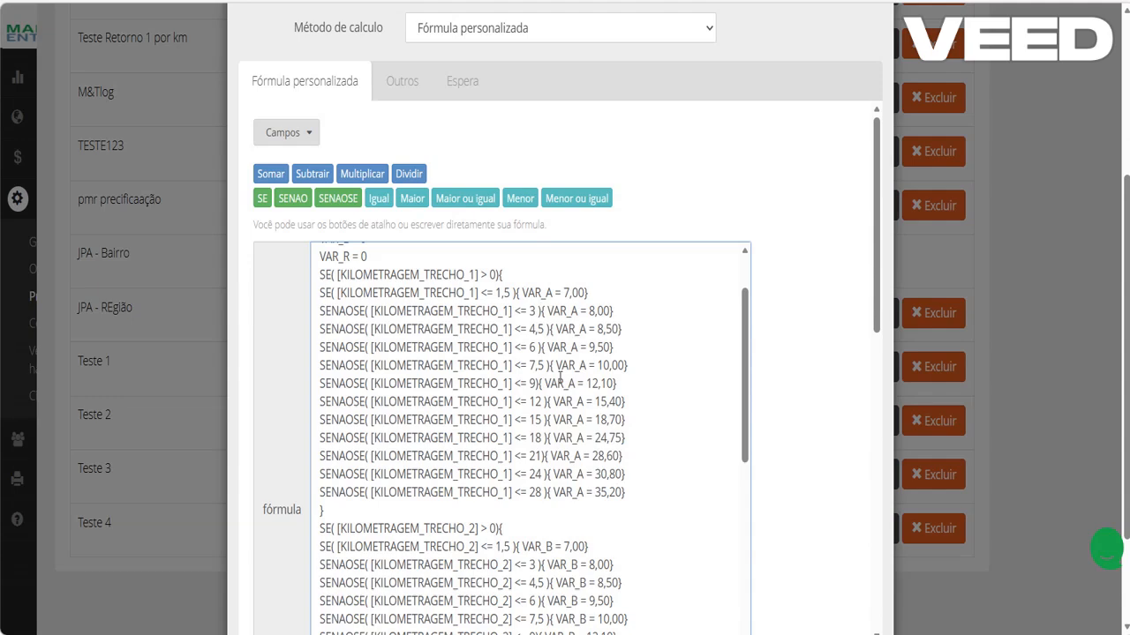
# Step: Compare the [KILOMETRAGEM_TRECHO_2] > 0 condition with the [KILOMETRAGEM_TRECHO_1] > 0 condition, and examine the first VAR_B assignment
pyautogui.scroll(-3, 417, 320)
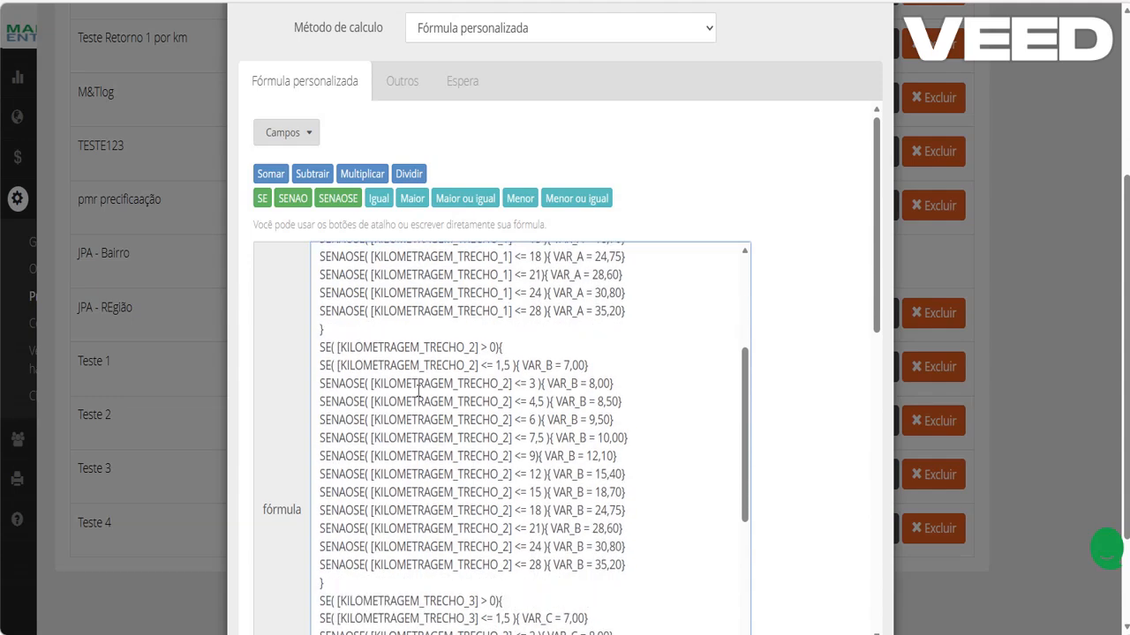
pyautogui.moveTo(418, 346); pyautogui.dragTo(500, 347)
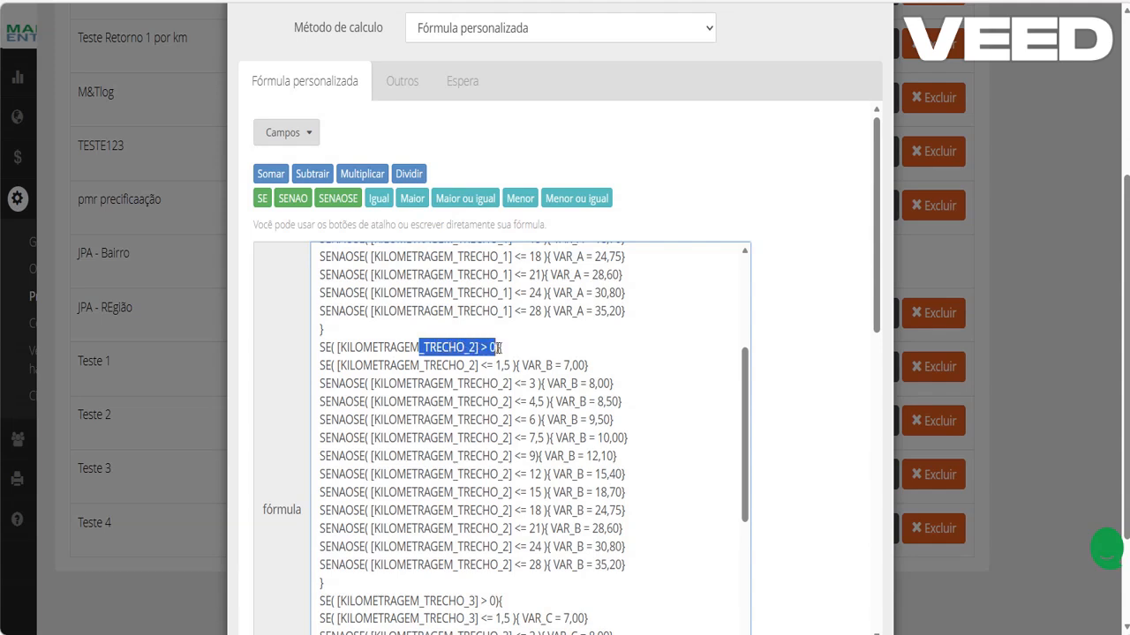
pyautogui.scroll(5, 543, 431)
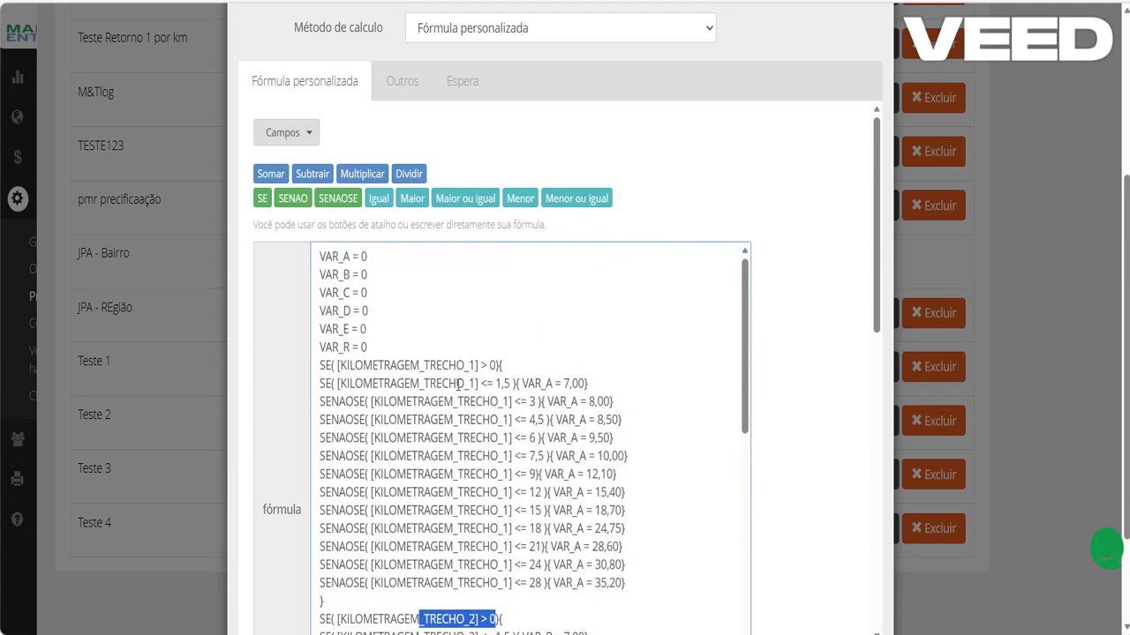
pyautogui.moveTo(418, 365); pyautogui.dragTo(506, 365)
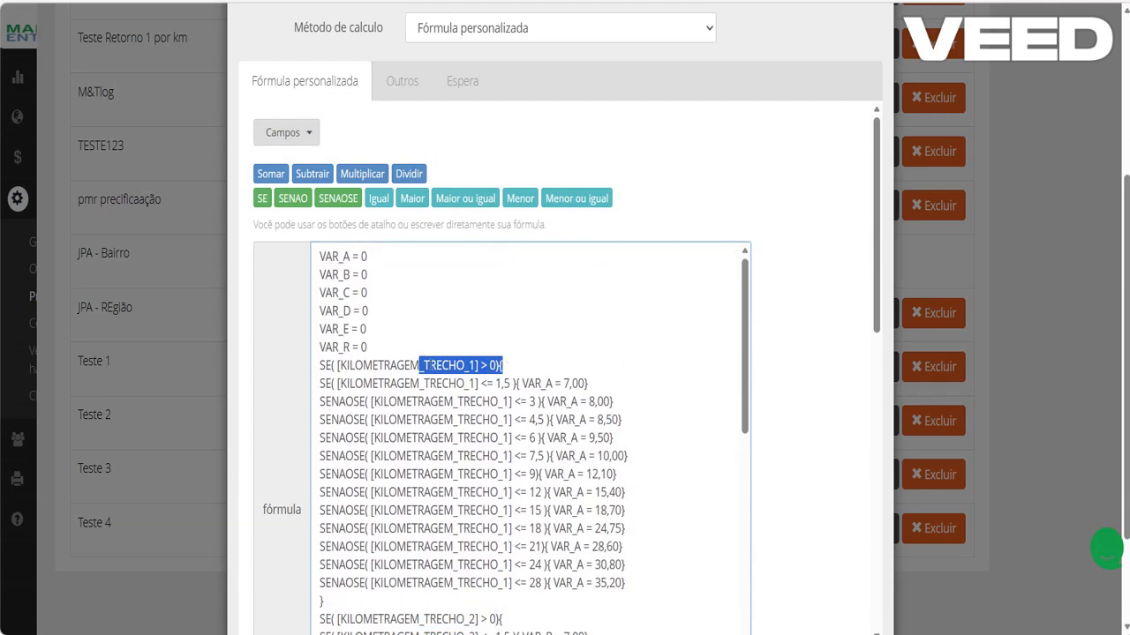
pyautogui.click(432, 365)
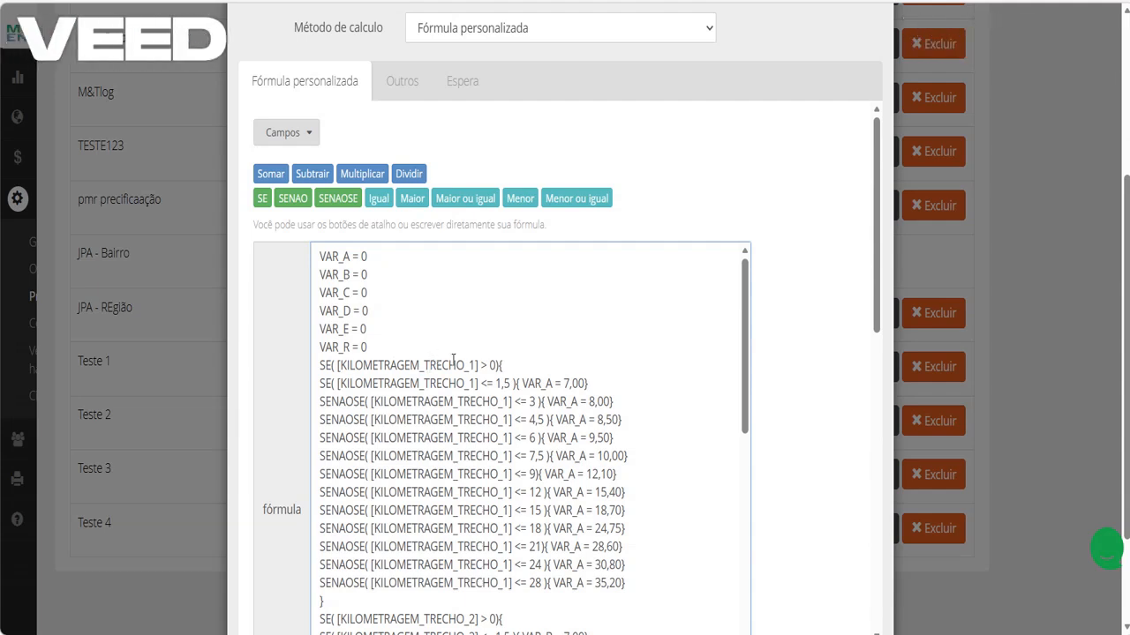
pyautogui.scroll(-5, 453, 359)
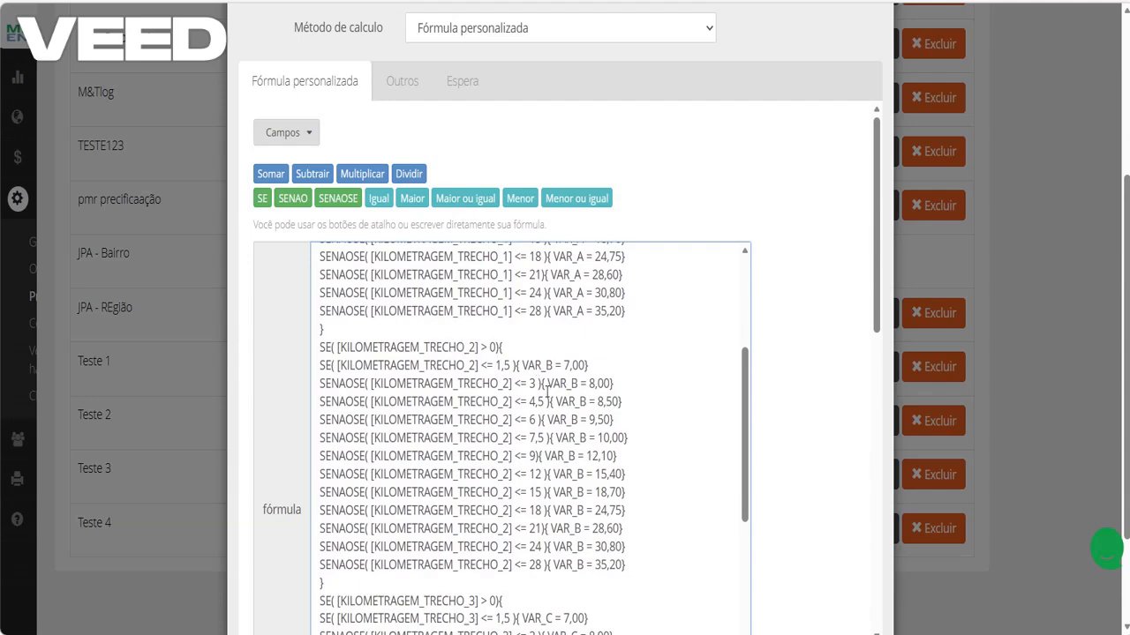
pyautogui.moveTo(554, 365); pyautogui.dragTo(546, 364)
# Step: Examine the 12 km tier for VAR_A, compare the opening lines of the TRECHO_1 and TRECHO_2 blocks, and review the initial variables
pyautogui.scroll(2, 490, 349)
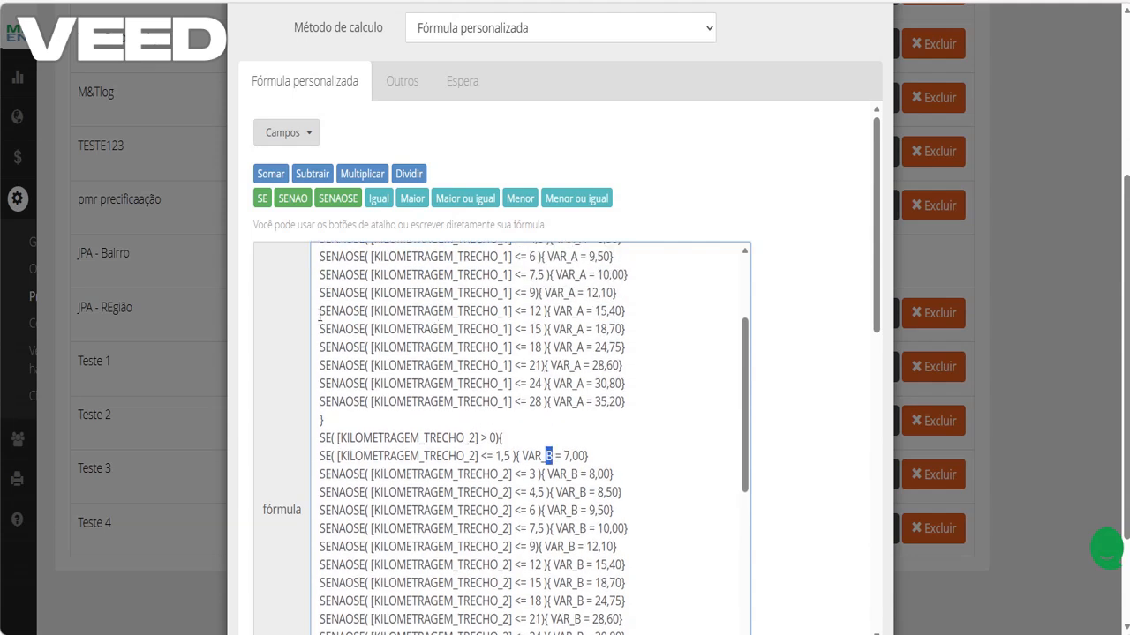
pyautogui.moveTo(321, 310); pyautogui.dragTo(629, 311)
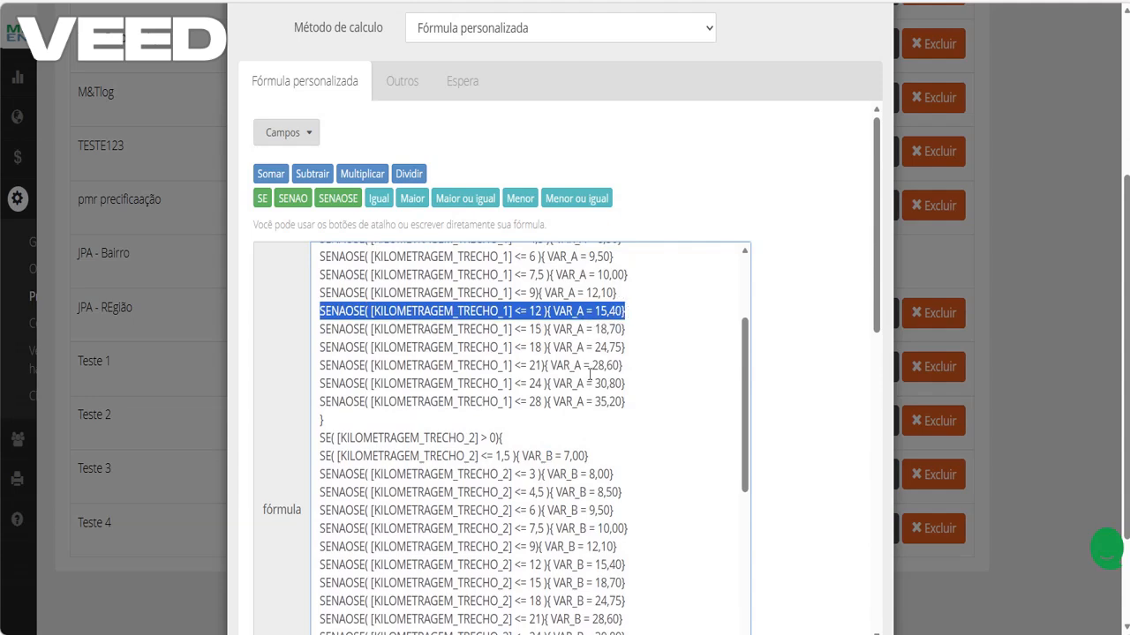
pyautogui.scroll(3, 589, 371)
pyautogui.moveTo(447, 364); pyautogui.dragTo(575, 401)
pyautogui.scroll(-5, 485, 361)
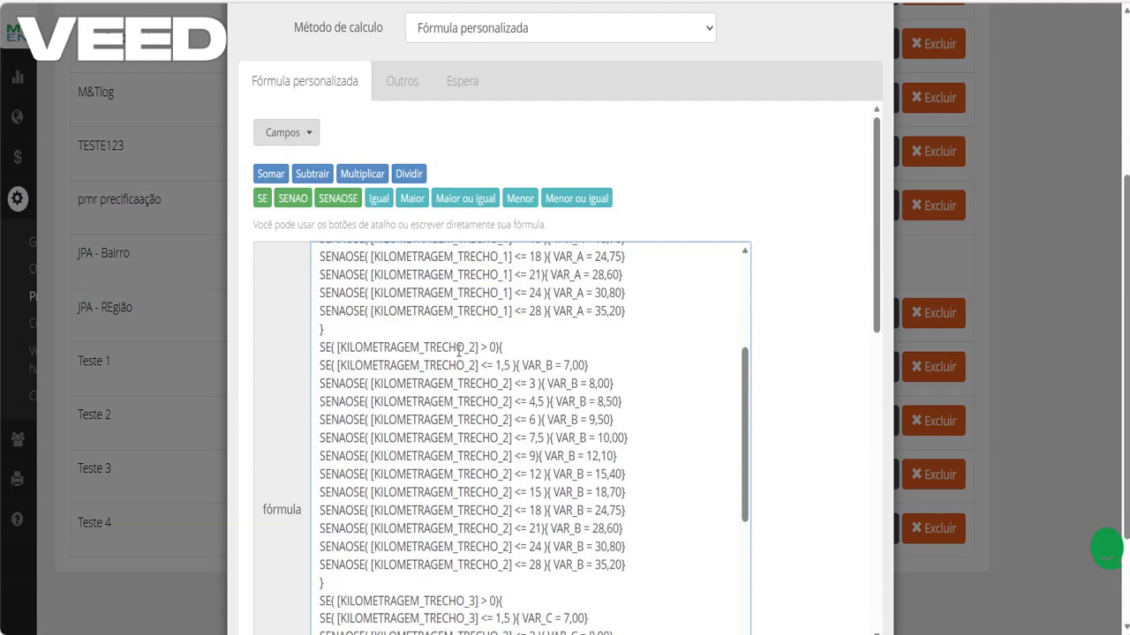
pyautogui.moveTo(456, 348); pyautogui.dragTo(565, 385)
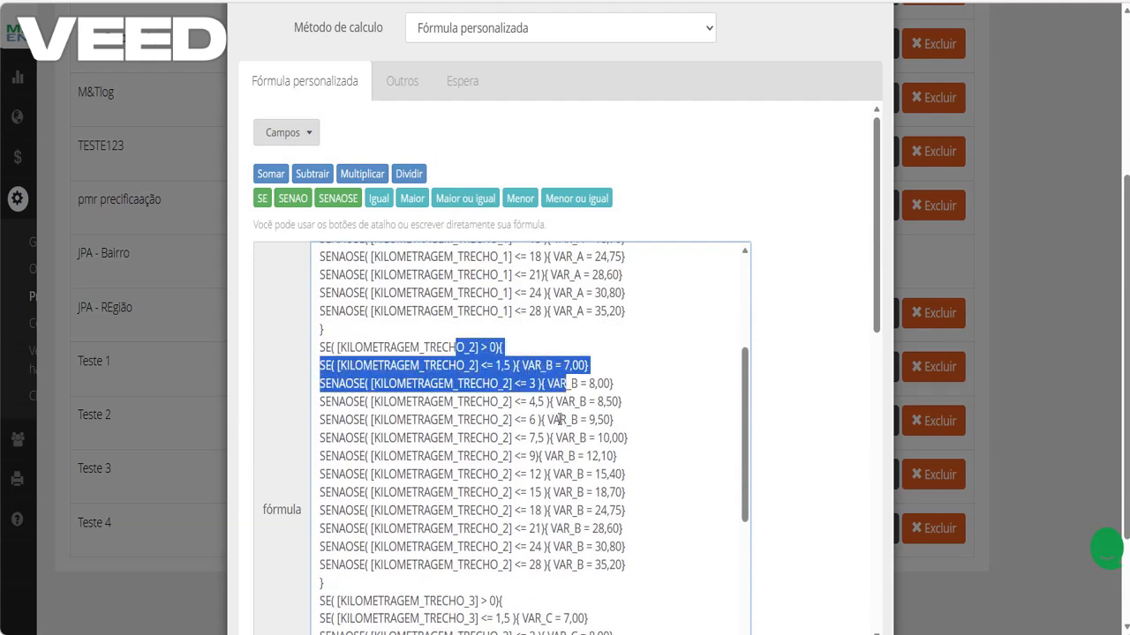
pyautogui.scroll(5, 383, 341)
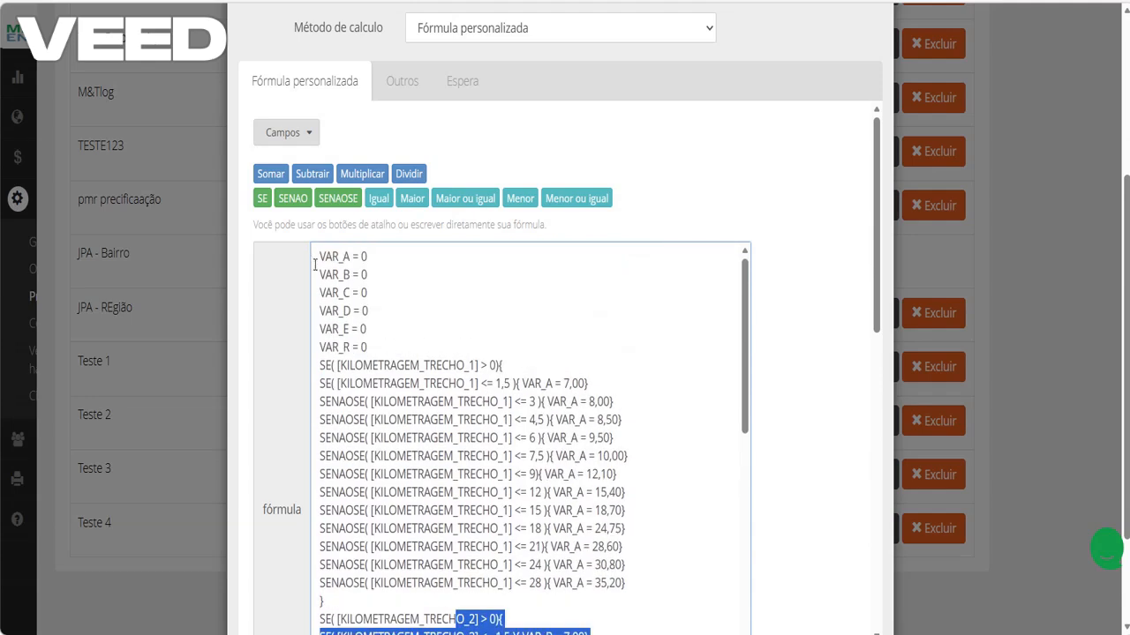
pyautogui.moveTo(371, 328); pyautogui.dragTo(318, 263)
# Step: Examine the TRECHO_3, TRECHO_4 and TRECHO_5 blocks that assign VAR_C, VAR_D and VAR_E, including the [KILOMETRAGEM_TRECHO_5] > 0 condition
pyautogui.scroll(-9, 520, 319)
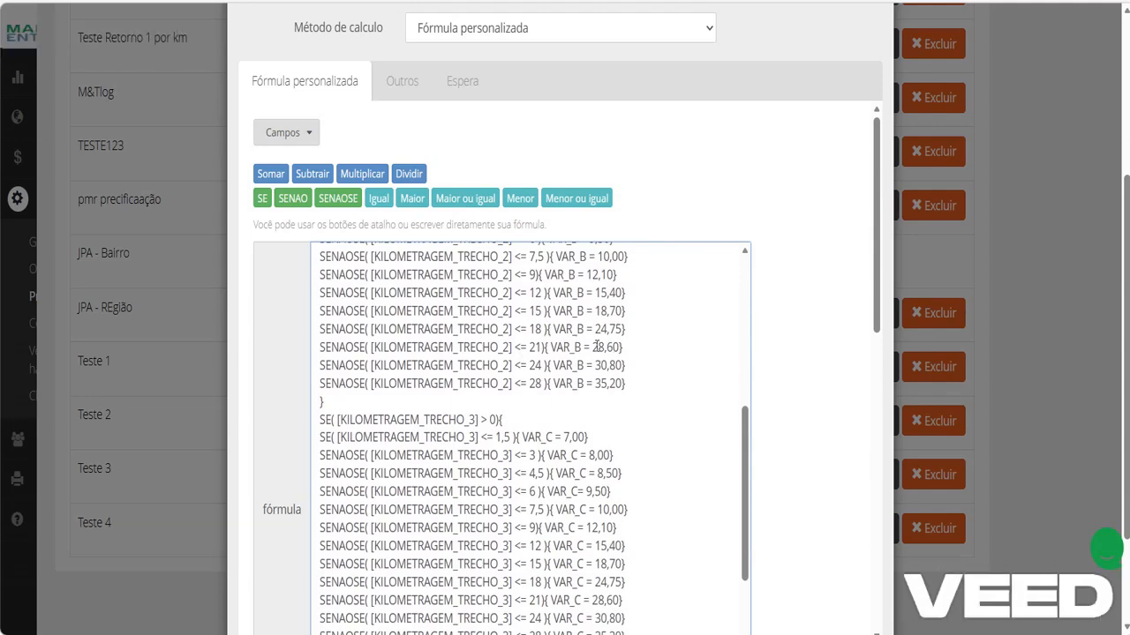
pyautogui.scroll(-3, 597, 346)
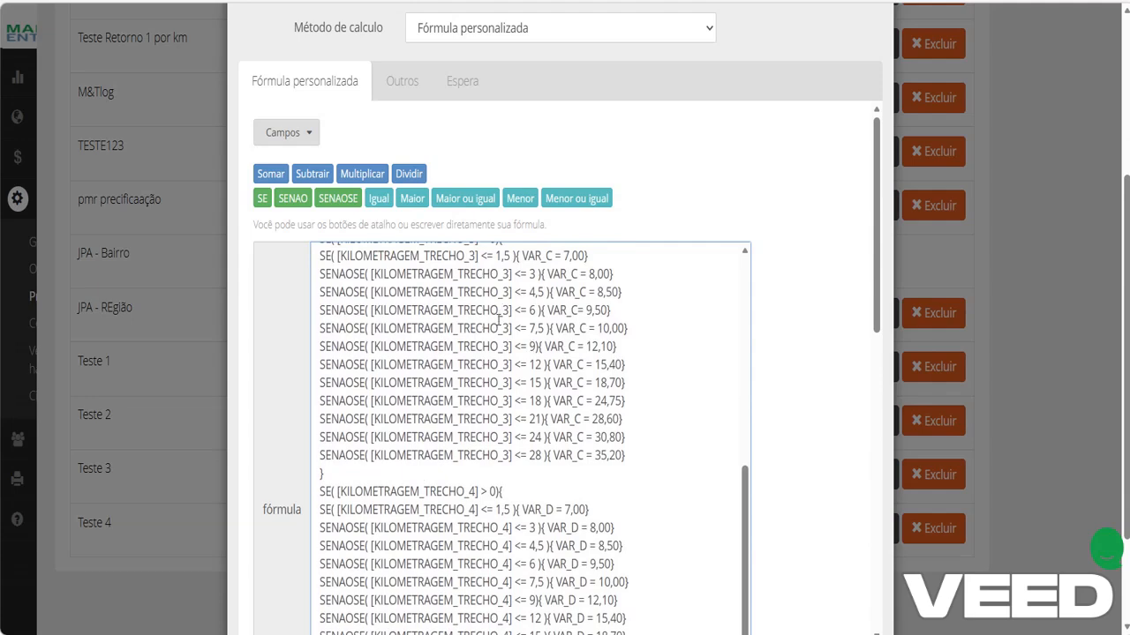
pyautogui.scroll(-3, 458, 338)
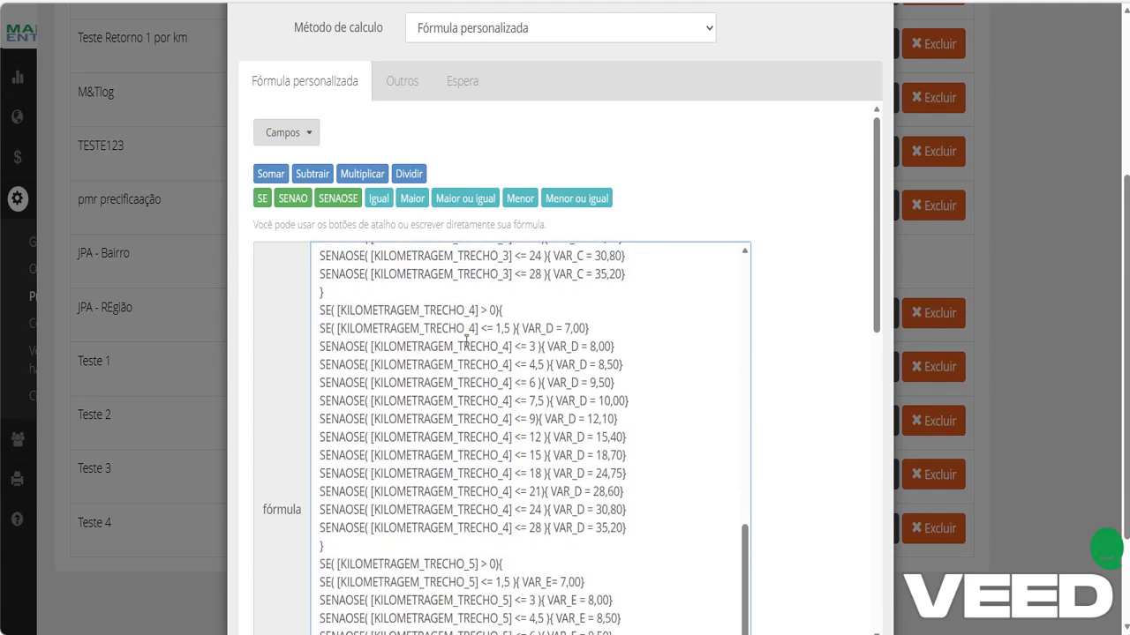
pyautogui.scroll(-3, 476, 397)
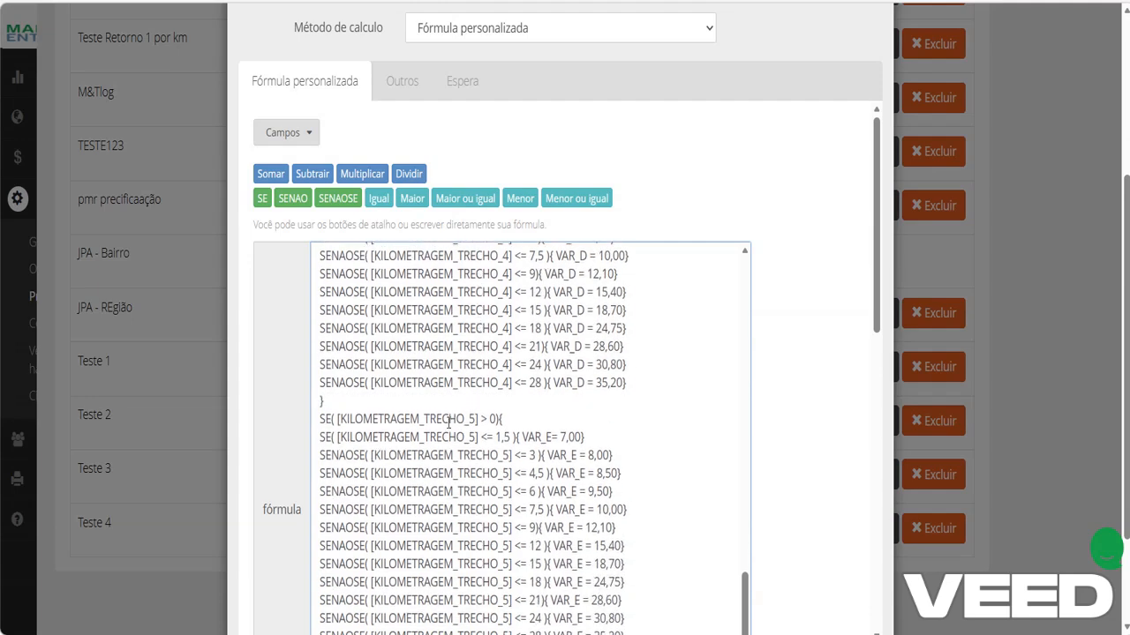
pyautogui.moveTo(448, 420); pyautogui.dragTo(496, 420)
pyautogui.scroll(-5, 534, 446)
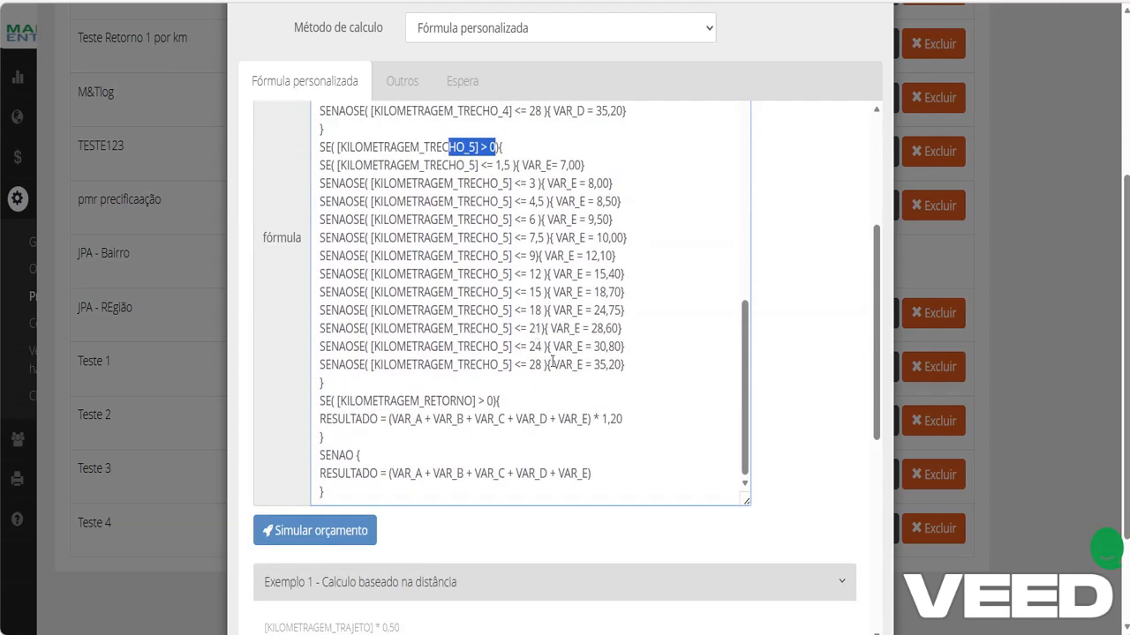
pyautogui.scroll(2, 551, 362)
pyautogui.scroll(3, 554, 348)
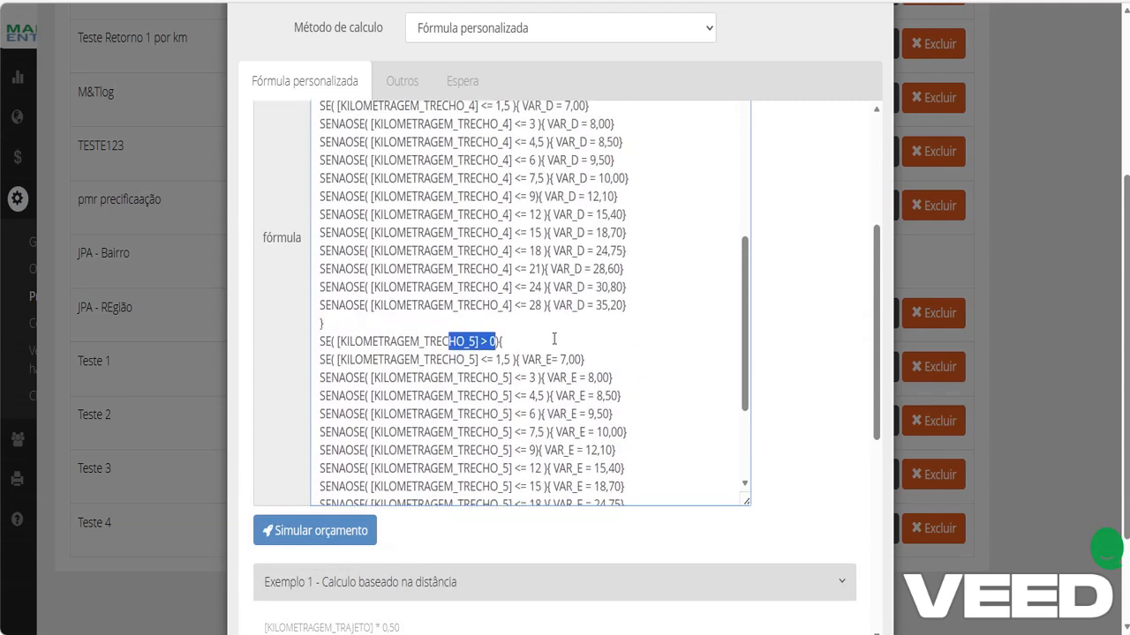
pyautogui.scroll(4, 553, 339)
pyautogui.scroll(-9, 553, 337)
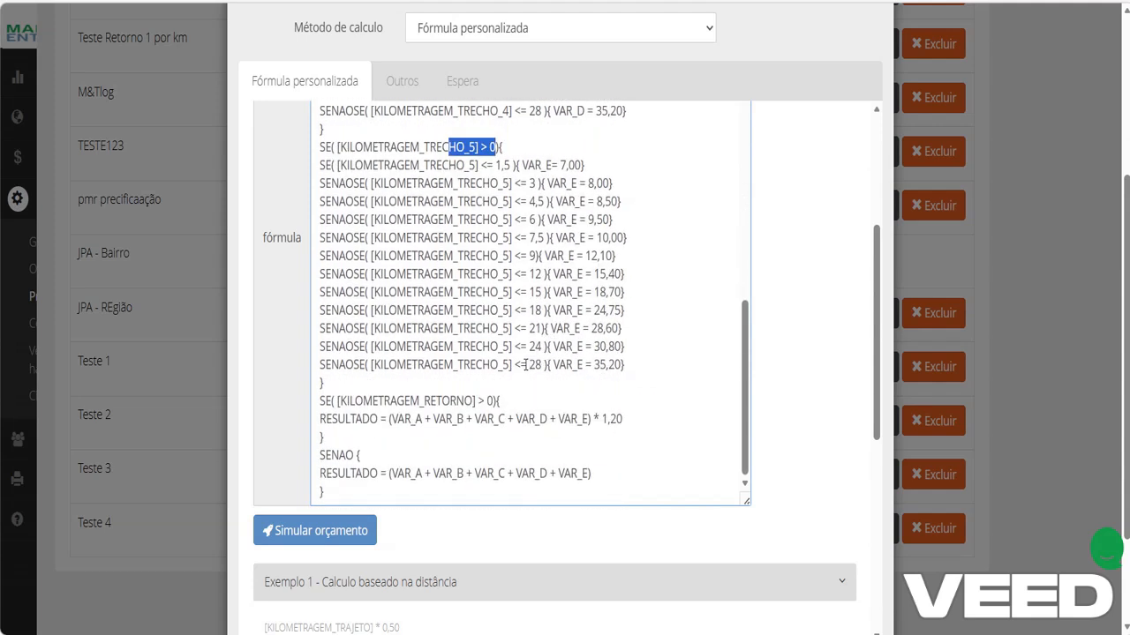
# Step: Examine the 28 km upper limit in the TRECHO_5 and TRECHO_4 tiers and review the neighbouring blocks
pyautogui.moveTo(526, 365); pyautogui.dragTo(541, 365)
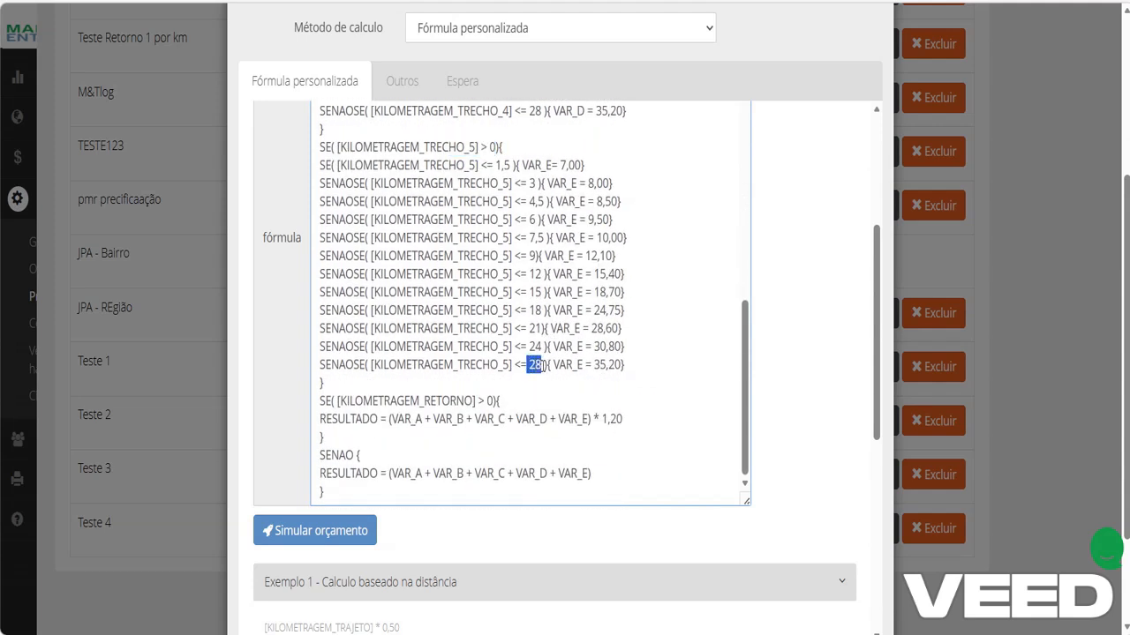
pyautogui.scroll(2, 542, 365)
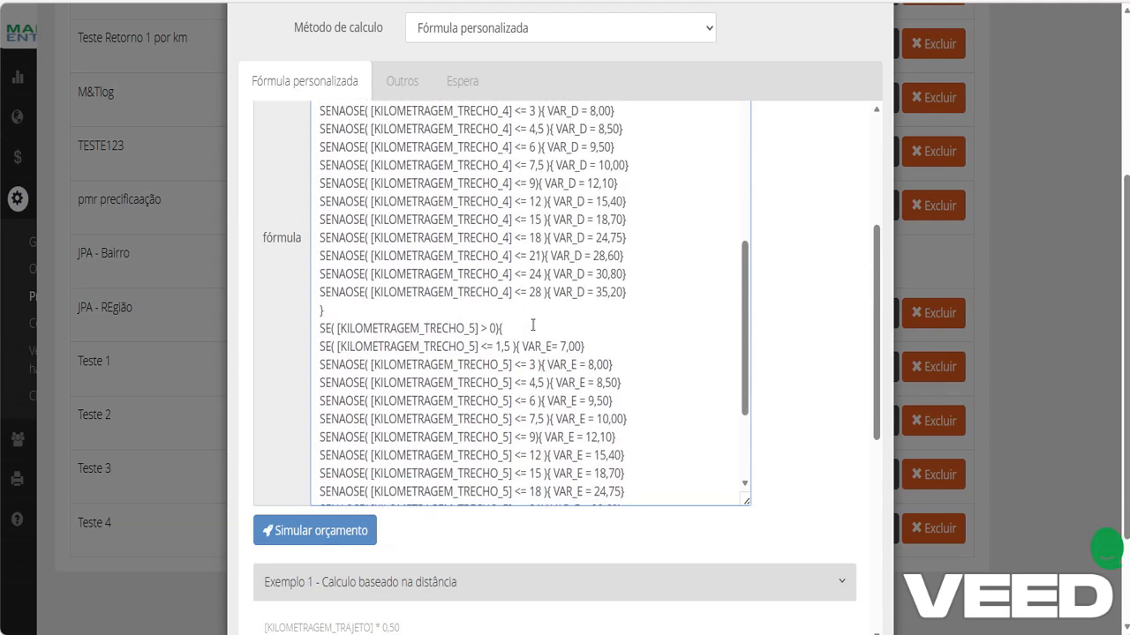
pyautogui.moveTo(489, 292); pyautogui.dragTo(542, 298)
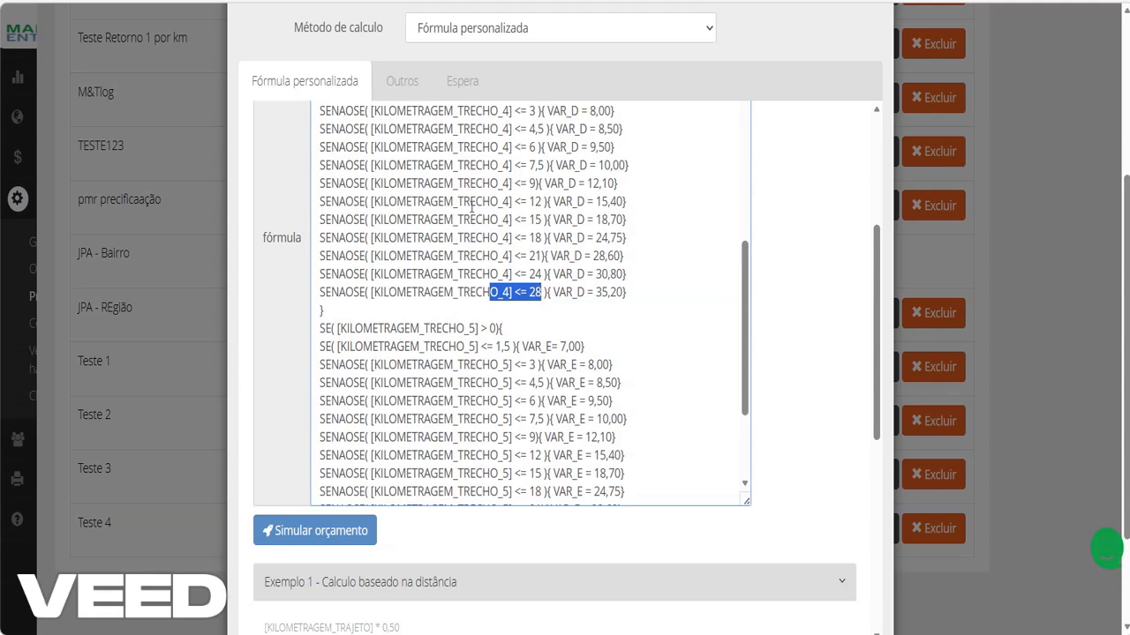
pyautogui.scroll(3, 507, 278)
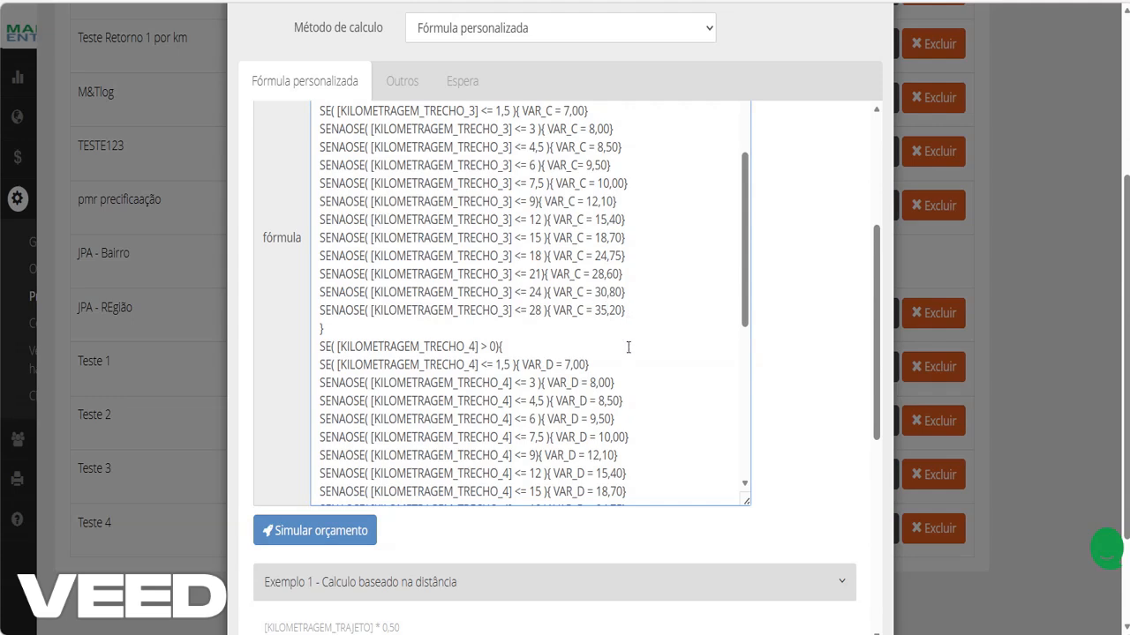
pyautogui.scroll(-1, 597, 351)
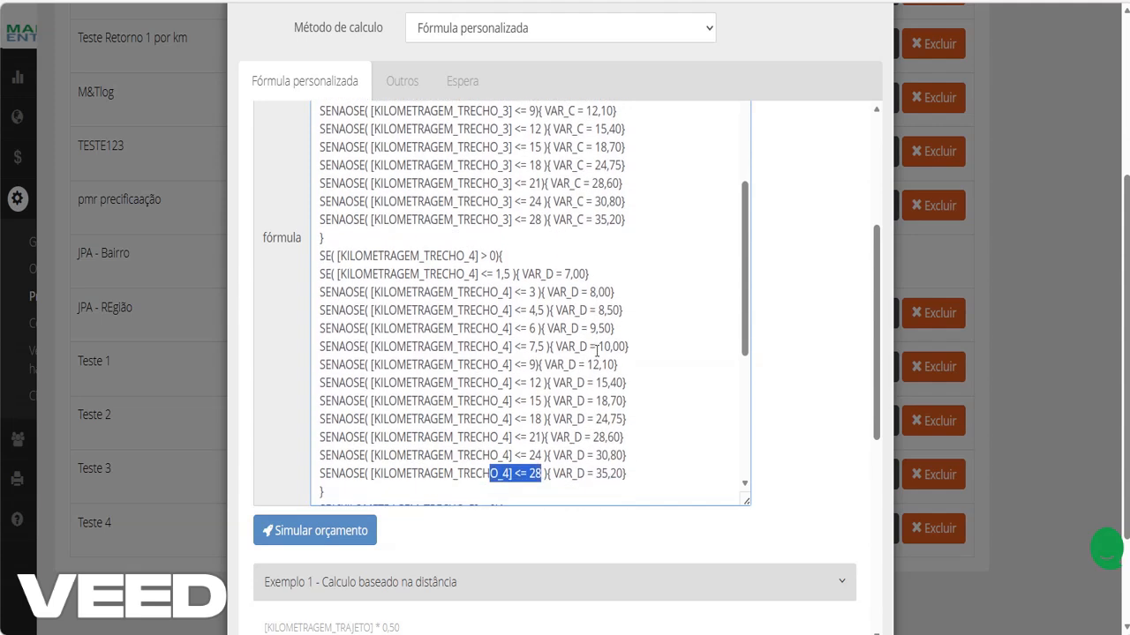
pyautogui.scroll(-2, 596, 350)
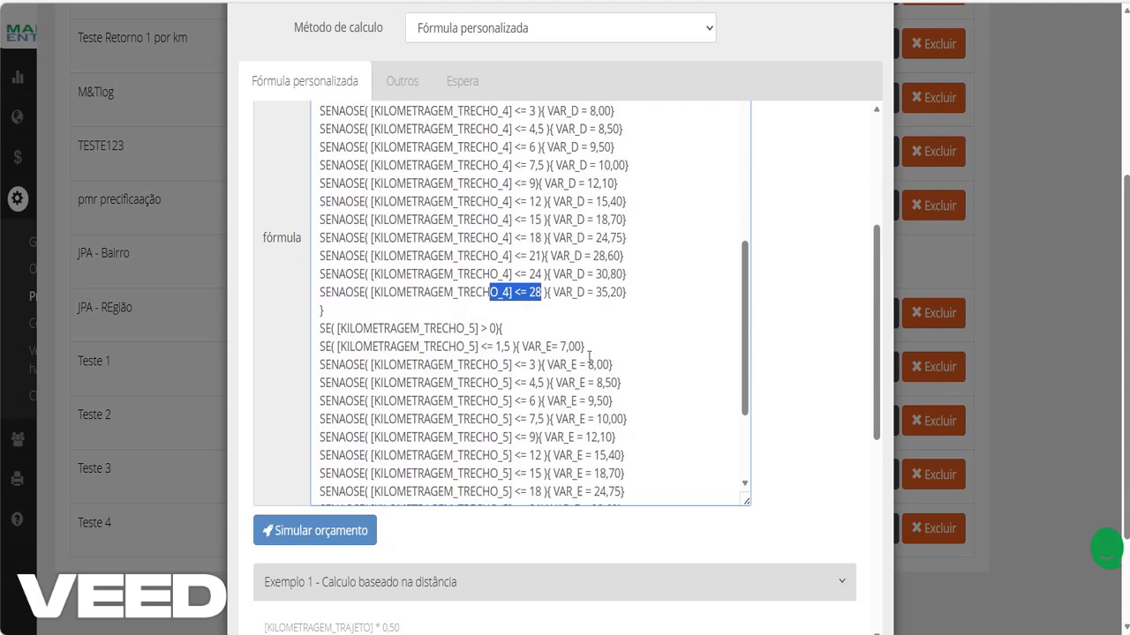
pyautogui.click(527, 293)
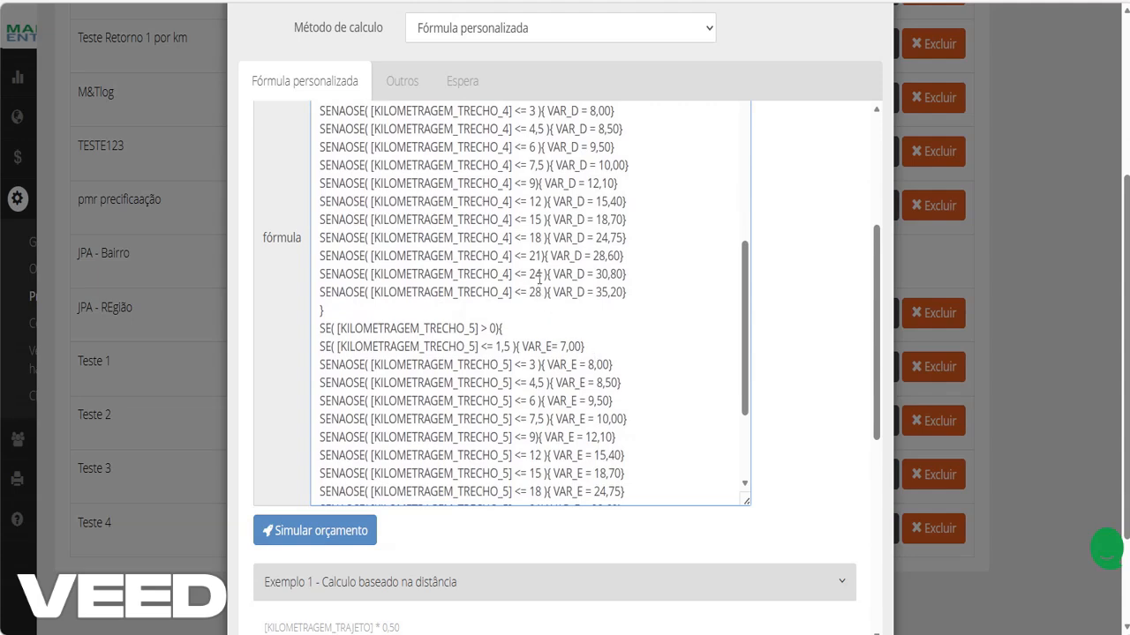
# Step: Examine the [KILOMETRAGEM_RETORNO] > 0 condition and the 1,20 multiplier applied to the sum of VAR_A through VAR_E
pyautogui.scroll(-2, 539, 279)
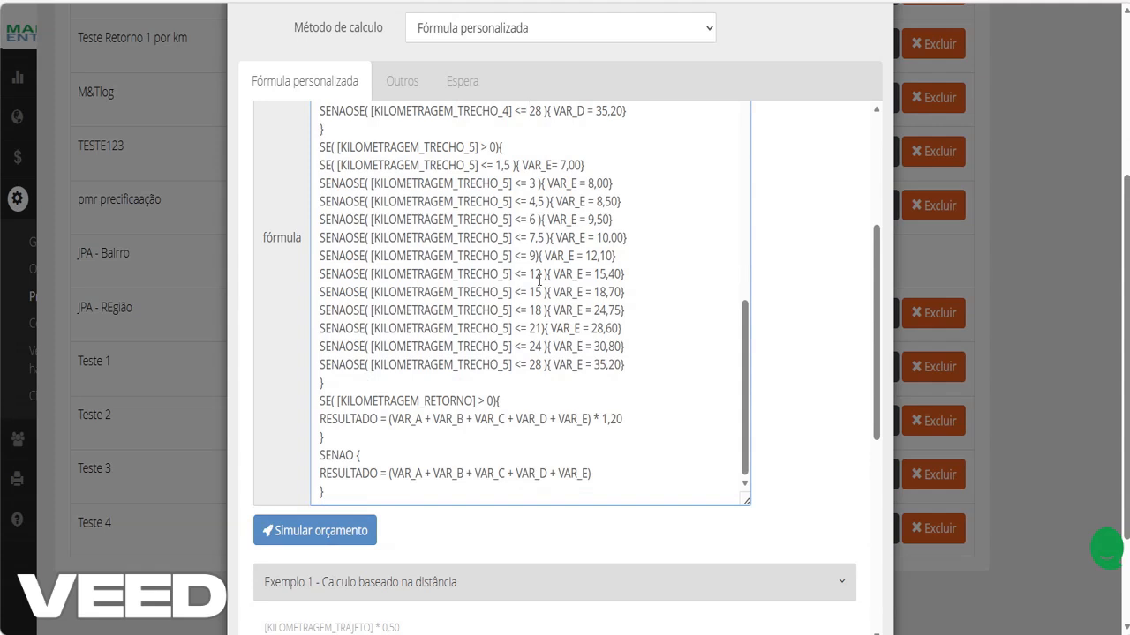
pyautogui.scroll(-2, 540, 280)
pyautogui.scroll(1, 536, 282)
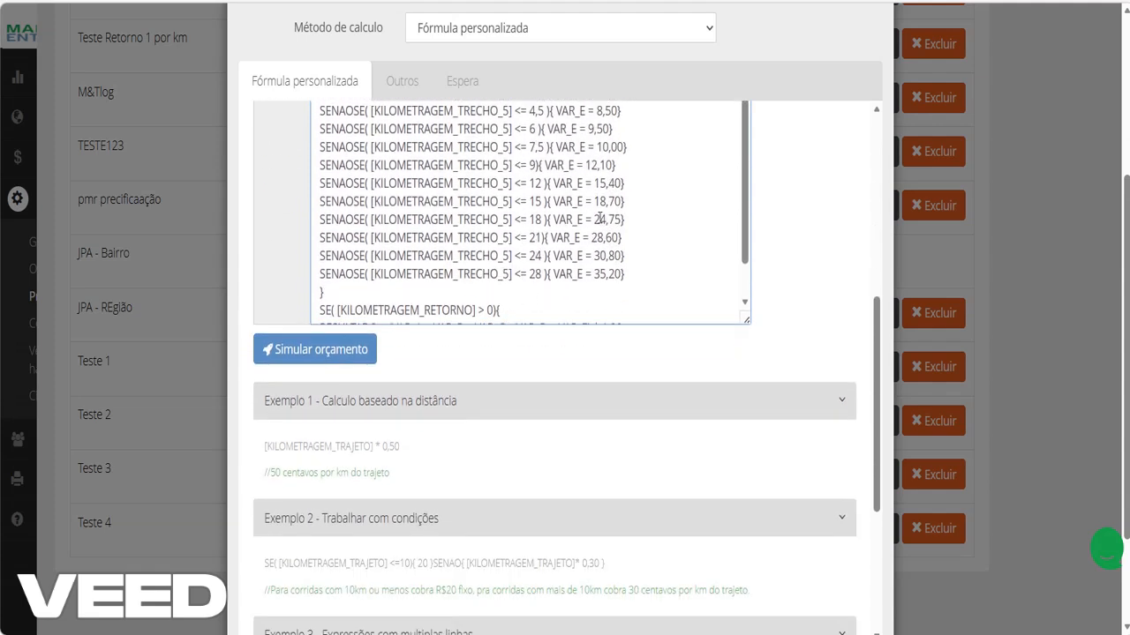
pyautogui.scroll(-1, 653, 220)
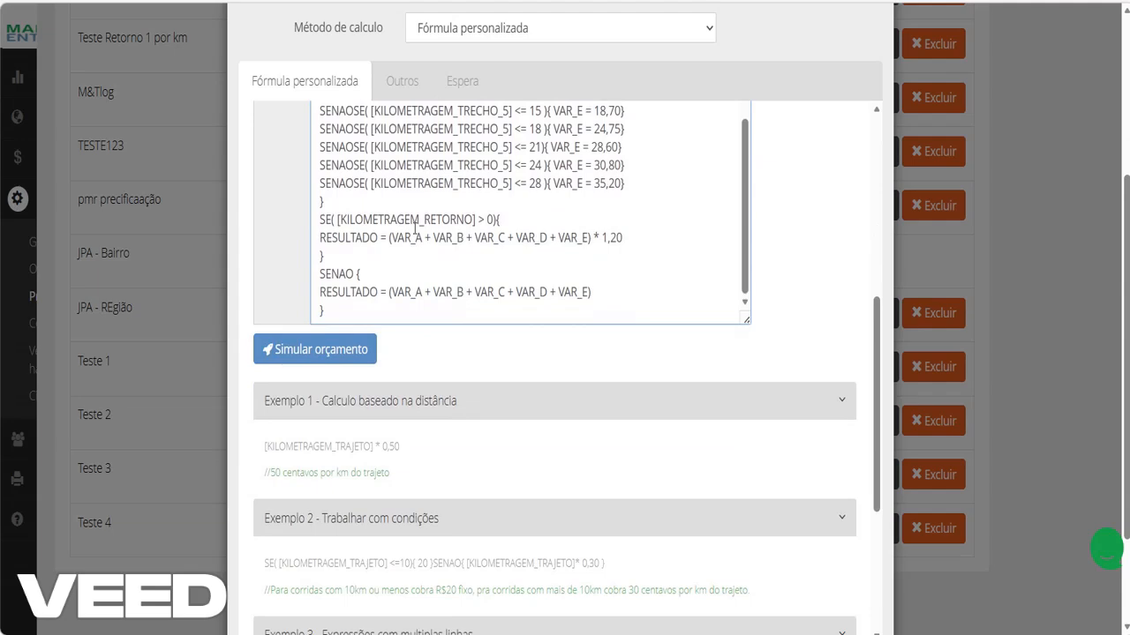
pyautogui.moveTo(319, 220); pyautogui.dragTo(519, 228)
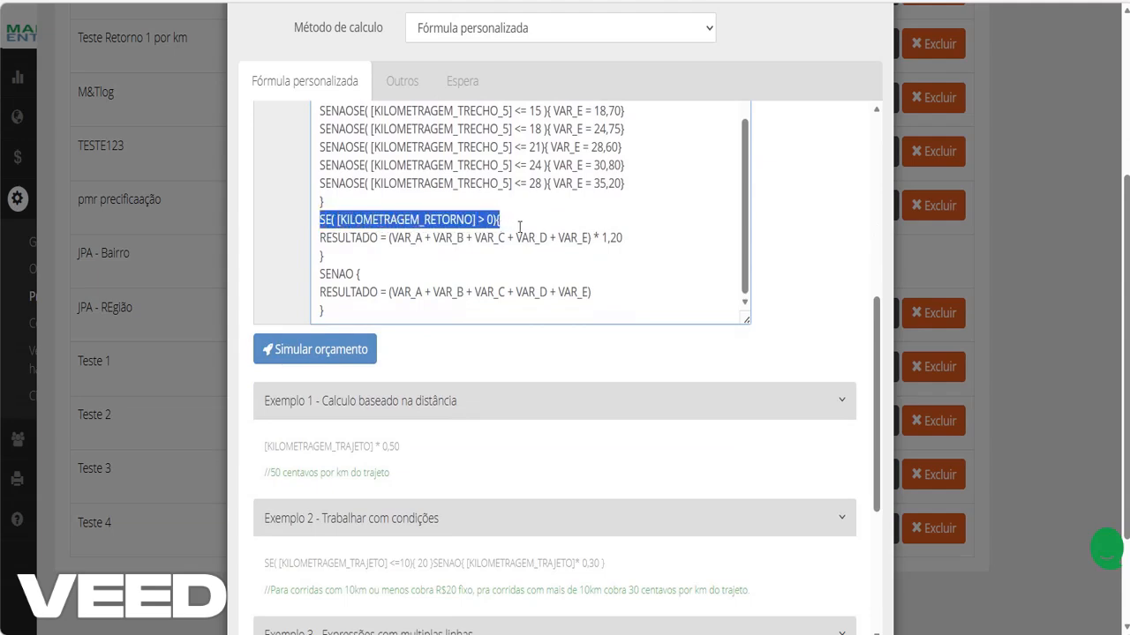
pyautogui.moveTo(601, 238); pyautogui.dragTo(623, 238)
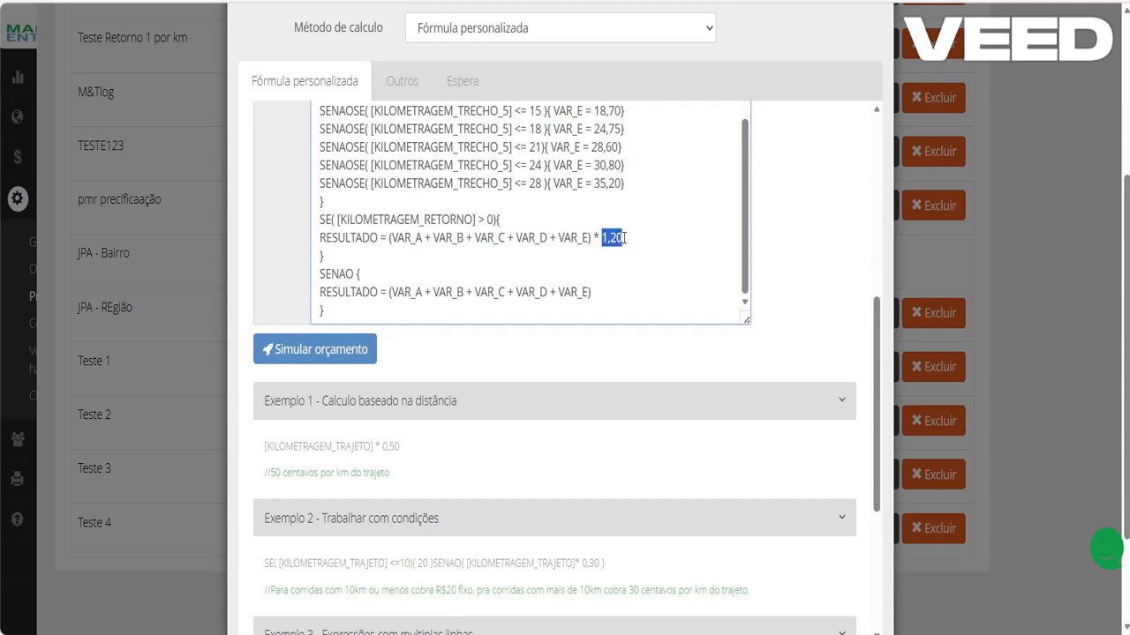
pyautogui.click(626, 237)
pyautogui.moveTo(525, 219); pyautogui.dragTo(332, 220)
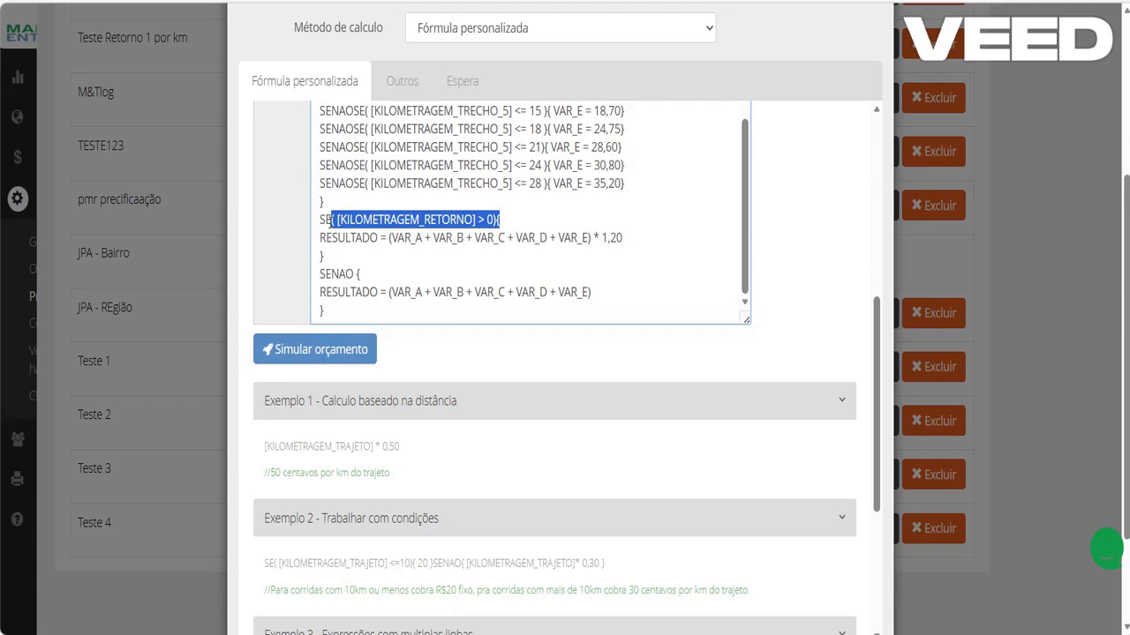
pyautogui.click(330, 219)
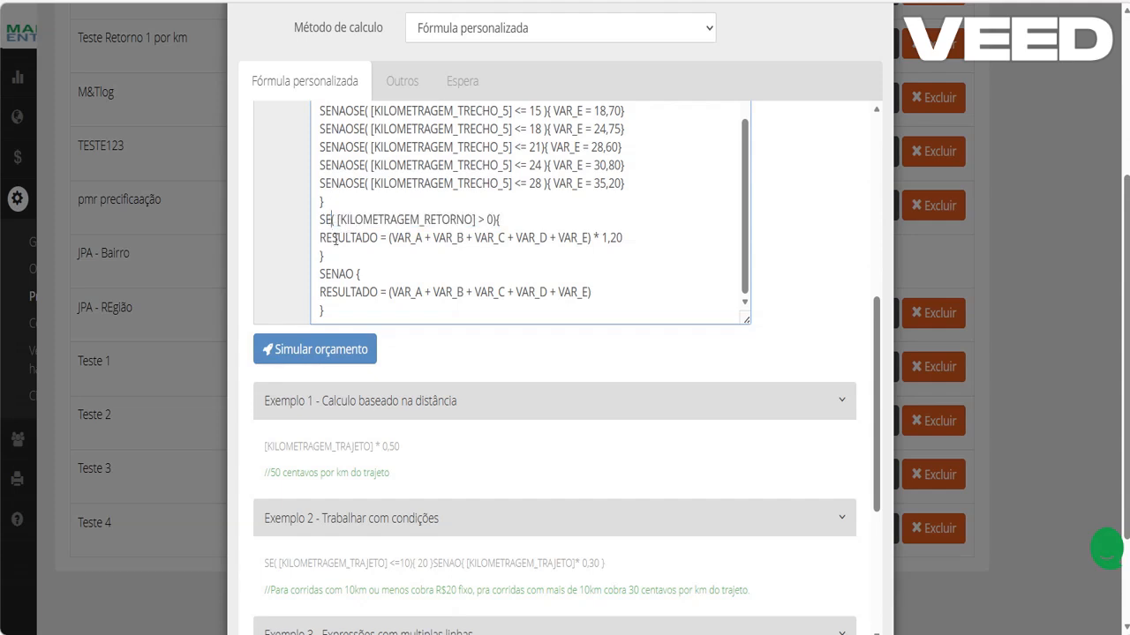
# Step: Compare the RESULTADO multiplied by 1,20 with the SENAO branch that only sums VAR_A through VAR_E
pyautogui.click(540, 274)
pyautogui.moveTo(600, 237); pyautogui.dragTo(628, 238)
pyautogui.click(625, 239)
pyautogui.moveTo(593, 292); pyautogui.dragTo(321, 255)
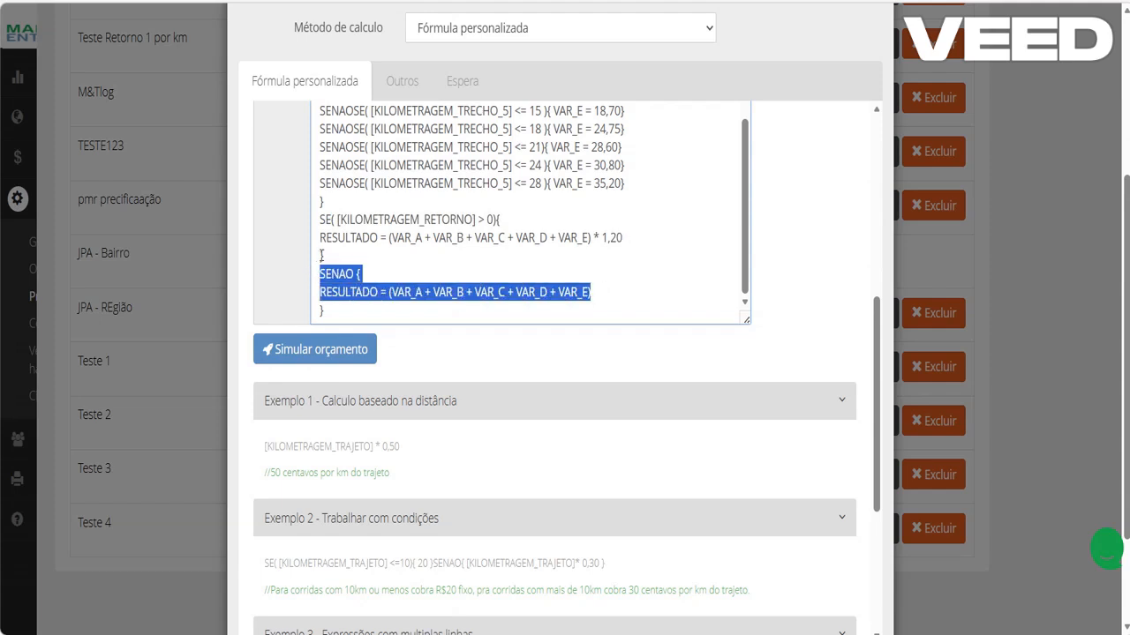